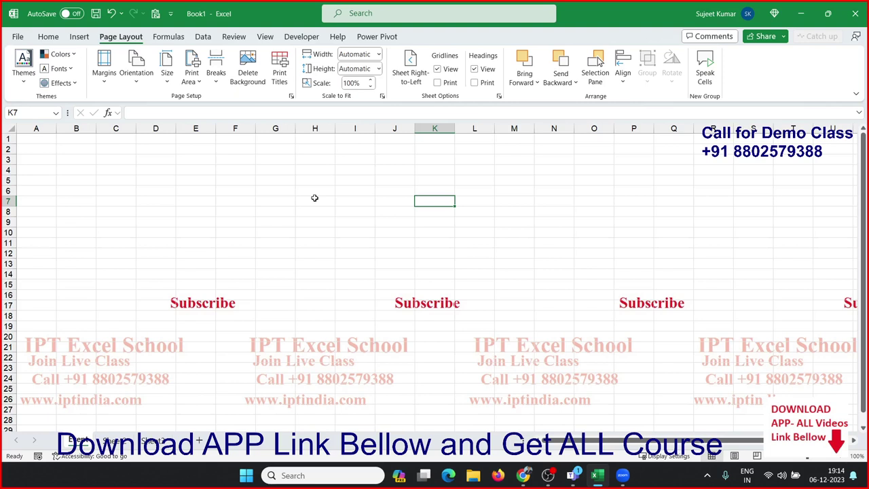
- Duplicate the Event sheet as Event (2) and show the Developer ribbon tab
{"action": "left_click", "coordinate": [329, 192]}
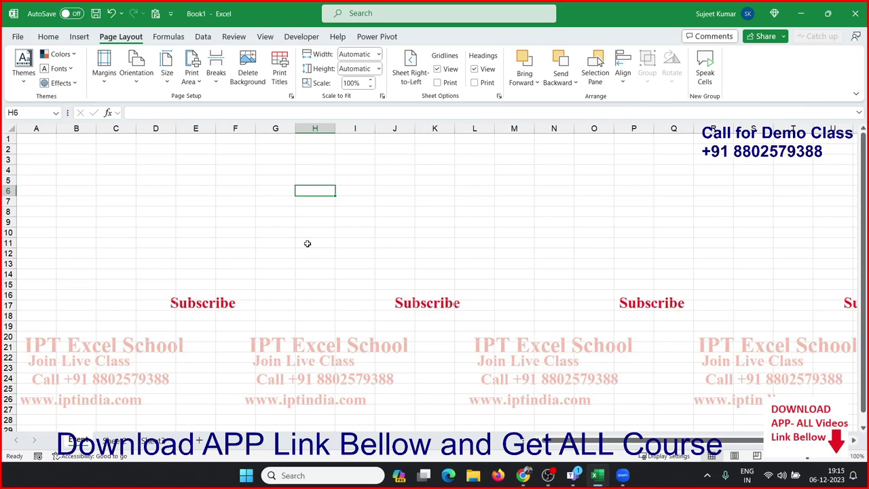
{"action": "left_click", "coordinate": [231, 205]}
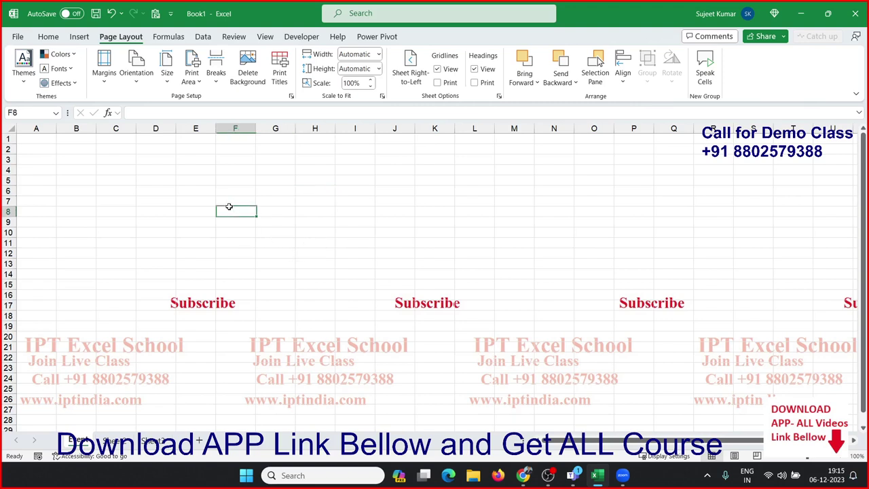
{"action": "left_click", "coordinate": [158, 182]}
{"action": "left_click", "coordinate": [116, 189]}
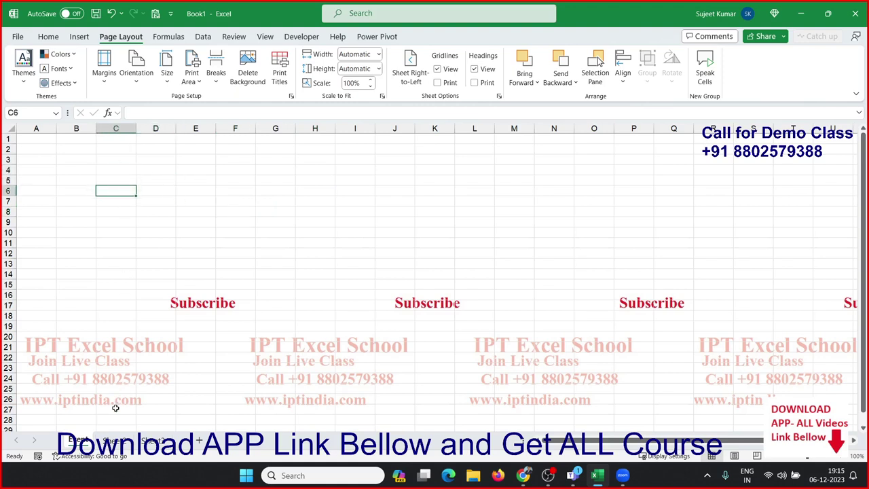
{"action": "left_click_drag", "start_coordinate": [78, 440], "coordinate": [102, 440]}
{"action": "left_click", "coordinate": [293, 41]}
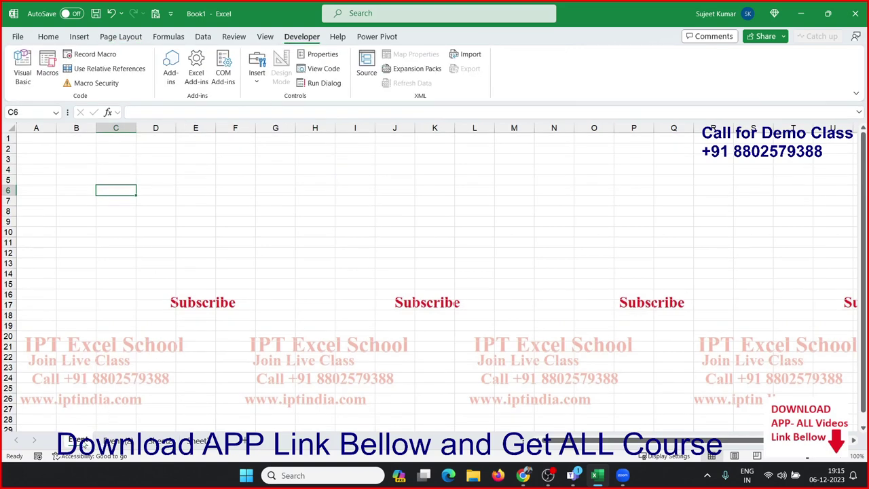
- Create a Worksheet_SelectionChange procedure in the Event sheet's code window
{"action": "right_click", "coordinate": [80, 440]}
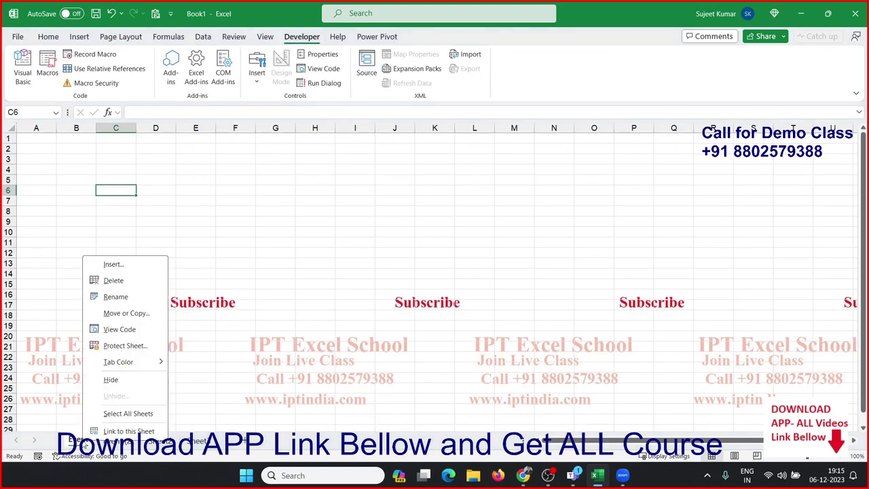
{"action": "left_click", "coordinate": [113, 330]}
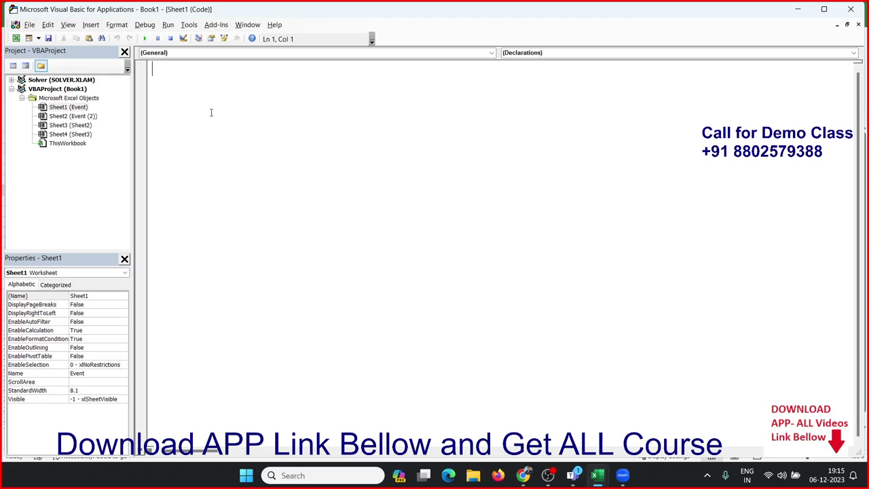
{"action": "left_click", "coordinate": [197, 55]}
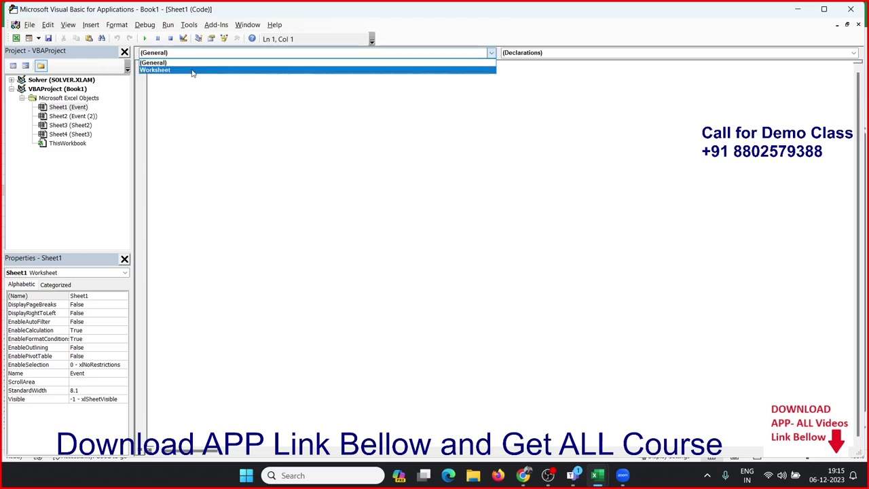
{"action": "left_click", "coordinate": [195, 70]}
{"action": "left_click", "coordinate": [551, 53]}
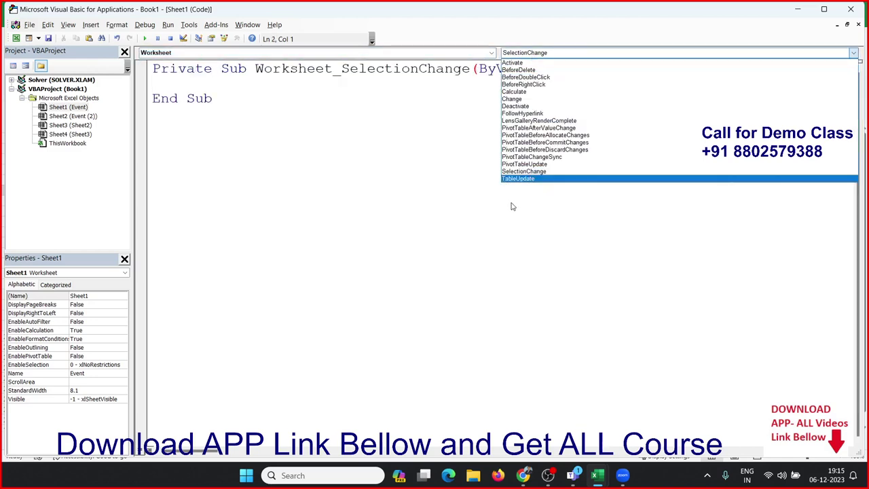
{"action": "left_click", "coordinate": [437, 170]}
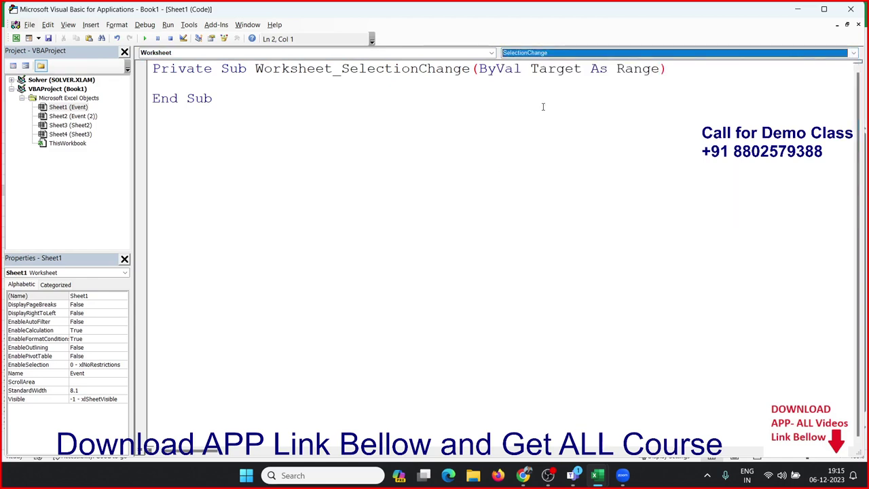
{"action": "left_click", "coordinate": [349, 89]}
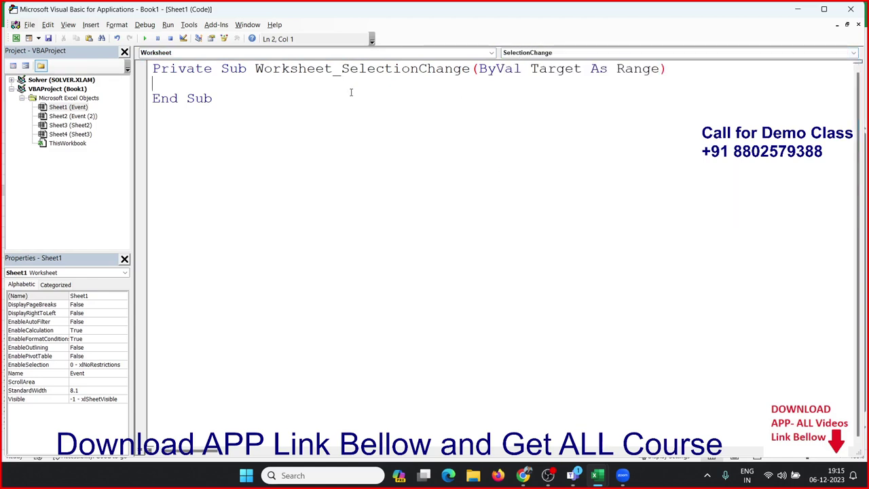
{"action": "key", "text": "Return"}
{"action": "key", "text": "Return"}
- Select cells C4 and C7 in the workbook, then return to the sheet's code
{"action": "key", "text": "alt+F11"}
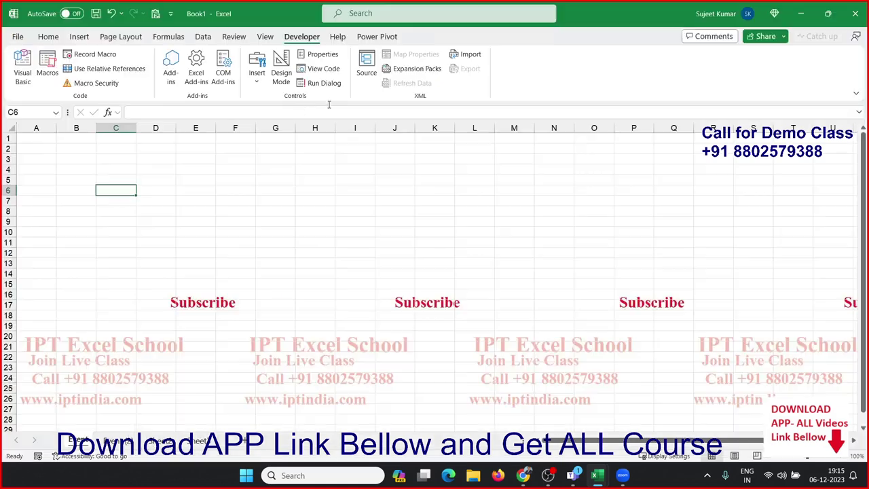
{"action": "left_click", "coordinate": [116, 174]}
{"action": "left_click", "coordinate": [117, 201]}
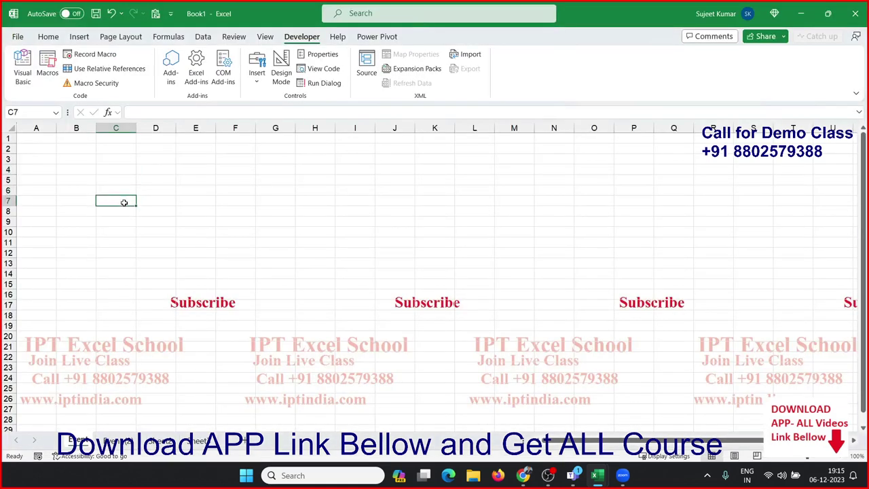
{"action": "key", "text": "alt+F11"}
- Write Target.Interior.Color = vbRed inside the SelectionChange procedure
{"action": "double_click", "coordinate": [554, 70]}
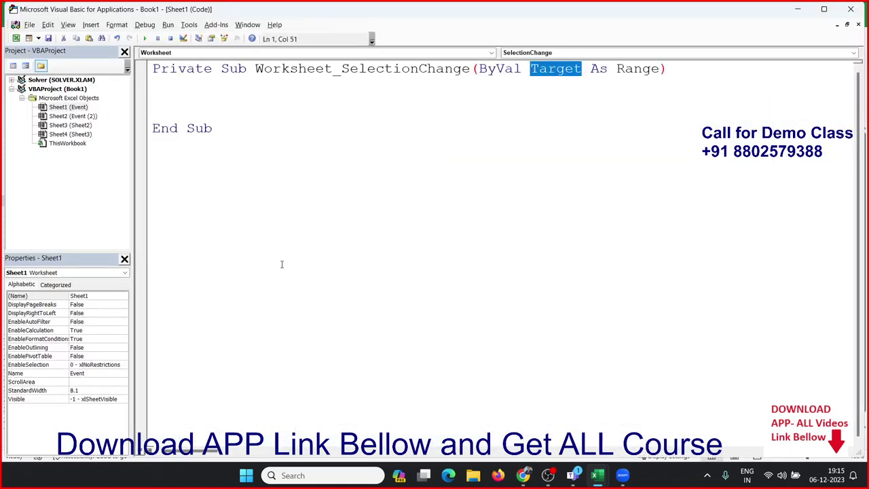
{"action": "left_click", "coordinate": [182, 87]}
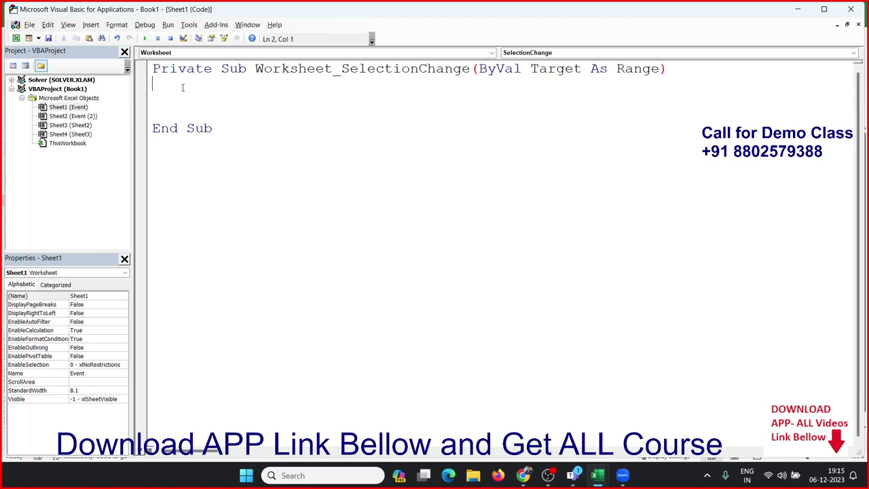
{"action": "key", "text": "Return"}
{"action": "type", "text": "tar"}
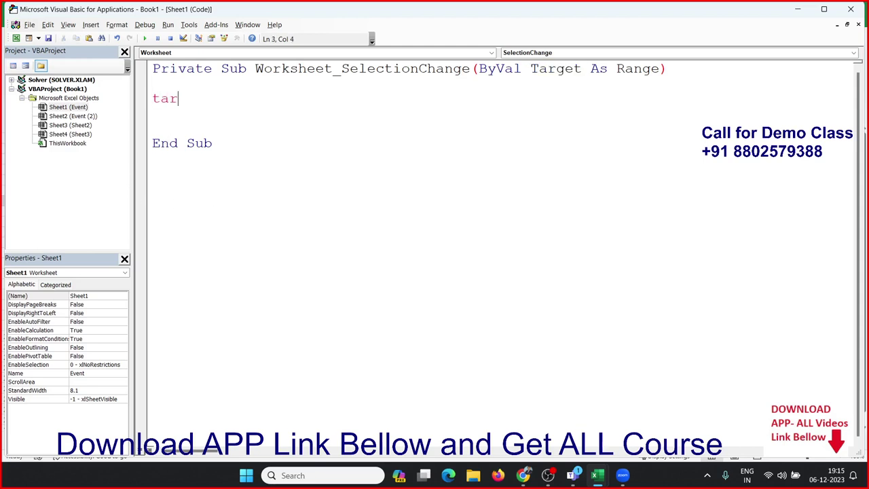
{"action": "type", "text": "get."}
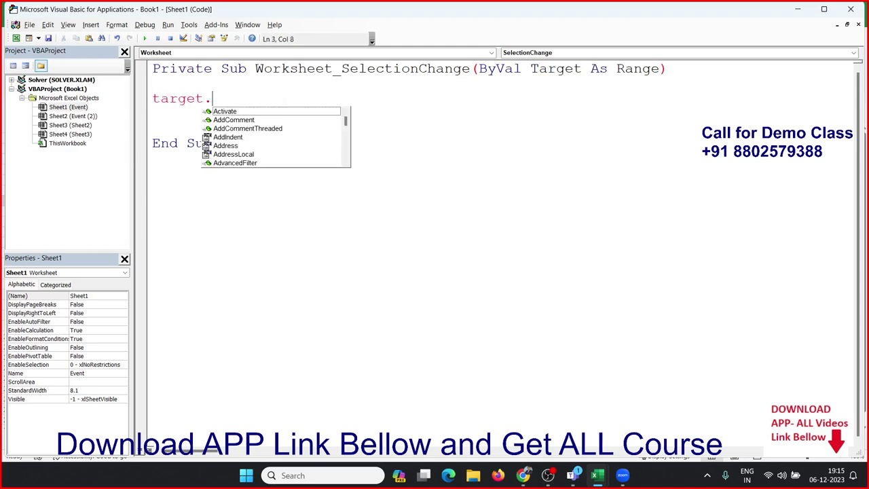
{"action": "type", "text": "in"}
{"action": "key", "text": "Down"}
{"action": "key", "text": "Down"}
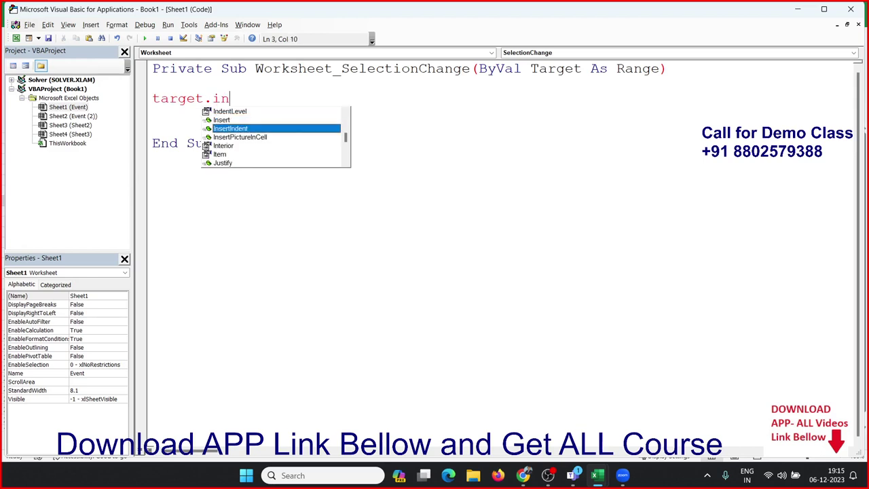
{"action": "key", "text": "Up"}
{"action": "key", "text": "Down"}
{"action": "key", "text": "Down"}
{"action": "key", "text": "Down"}
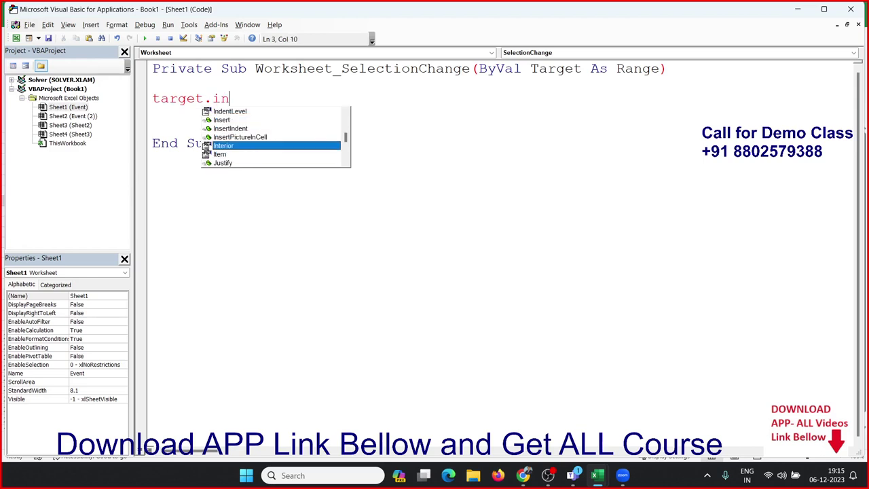
{"action": "key", "text": "Tab"}
{"action": "type", "text": ".co"}
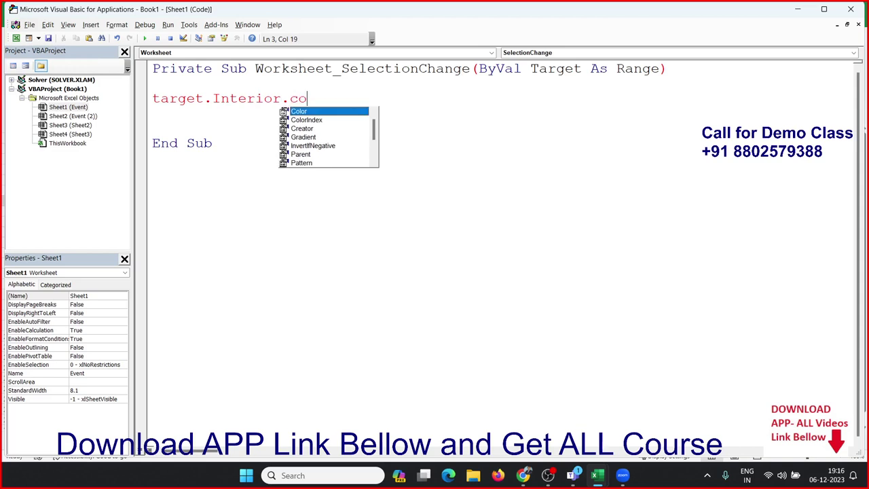
{"action": "key", "text": "Tab"}
{"action": "type", "text": "=v"}
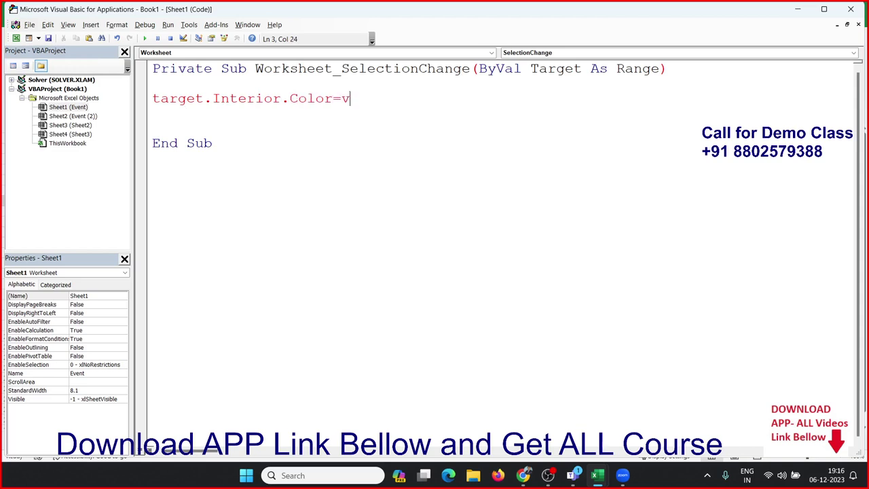
{"action": "type", "text": "bred"}
- Finish the vbRed line and test it: selecting C5, E7, D11, B13, B7 and B3 turns each red
{"action": "left_click", "coordinate": [188, 113]}
{"action": "key", "text": "alt+F11"}
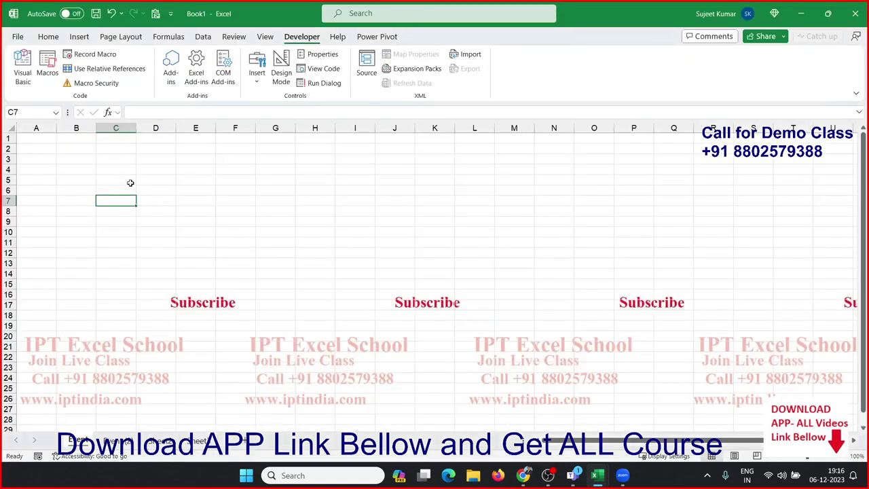
{"action": "left_click", "coordinate": [129, 181]}
{"action": "left_click", "coordinate": [194, 201]}
{"action": "left_click", "coordinate": [155, 246]}
{"action": "left_click", "coordinate": [78, 263]}
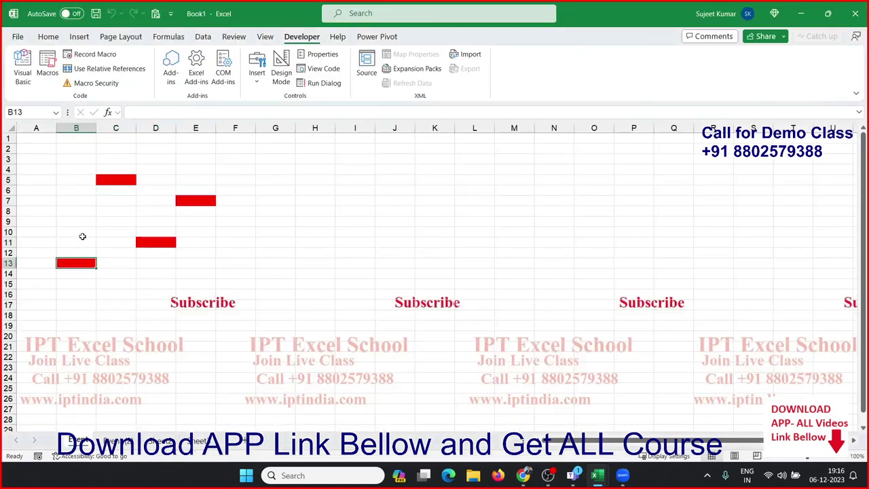
{"action": "left_click", "coordinate": [76, 201]}
{"action": "left_click", "coordinate": [76, 159]}
- Turn G2, H8, G11:H11, G13, E14 and D16 red, then go to Event (2)
{"action": "left_click", "coordinate": [275, 148]}
{"action": "left_click", "coordinate": [315, 211]}
{"action": "left_click_drag", "start_coordinate": [314, 242], "coordinate": [275, 243]}
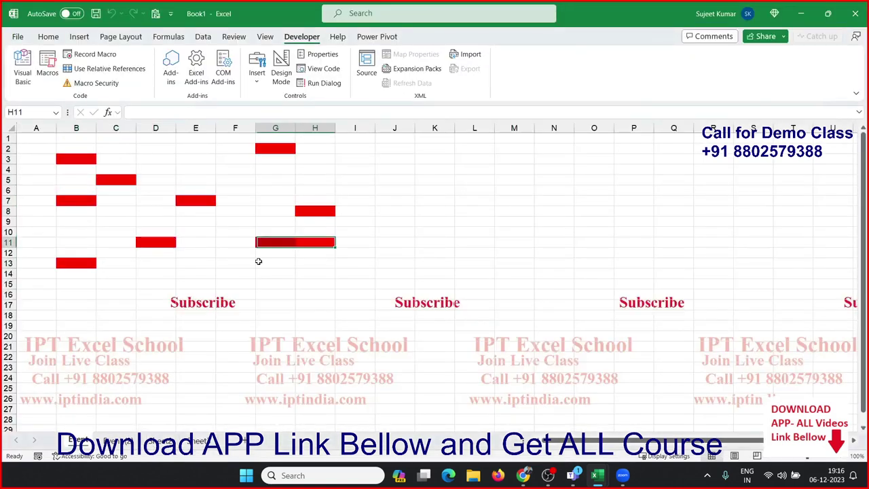
{"action": "left_click", "coordinate": [275, 263]}
{"action": "left_click", "coordinate": [209, 272]}
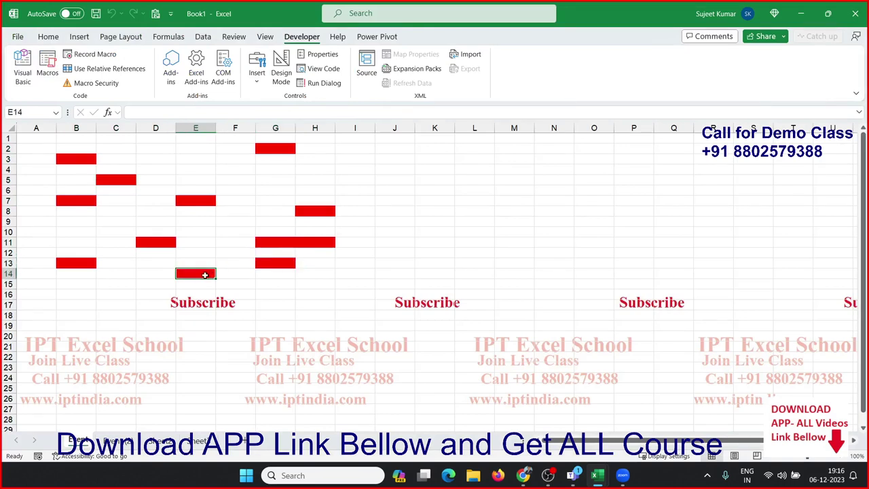
{"action": "left_click", "coordinate": [154, 292]}
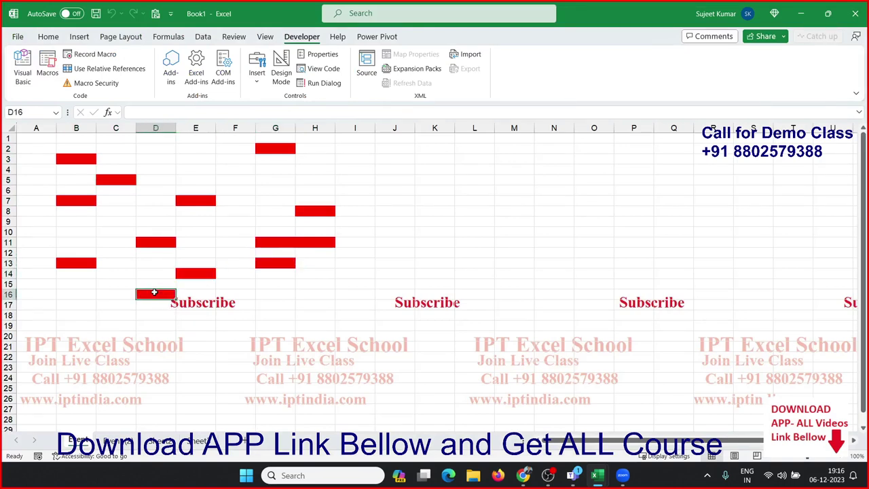
{"action": "left_click", "coordinate": [113, 441]}
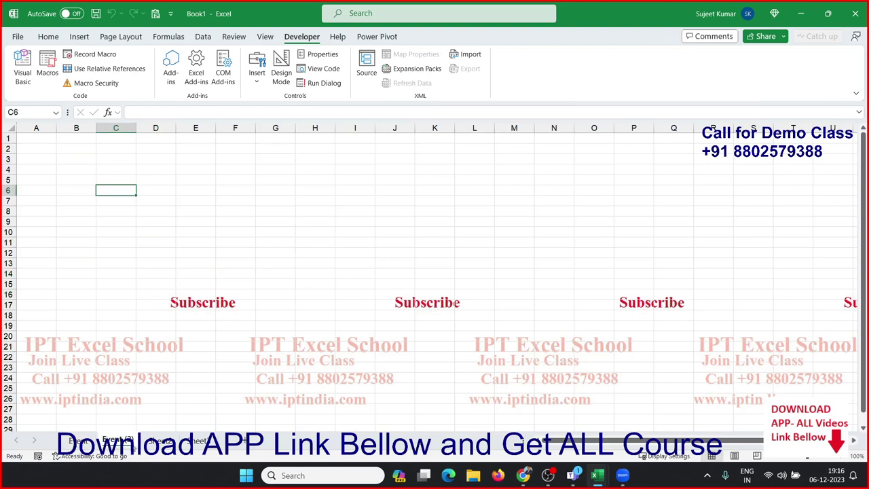
- Copy the sheet as Event (3) and list Month with JAN–OCT in A1:A11
{"action": "left_click_drag", "start_coordinate": [117, 441], "coordinate": [157, 441]}
{"action": "left_click", "coordinate": [41, 141]}
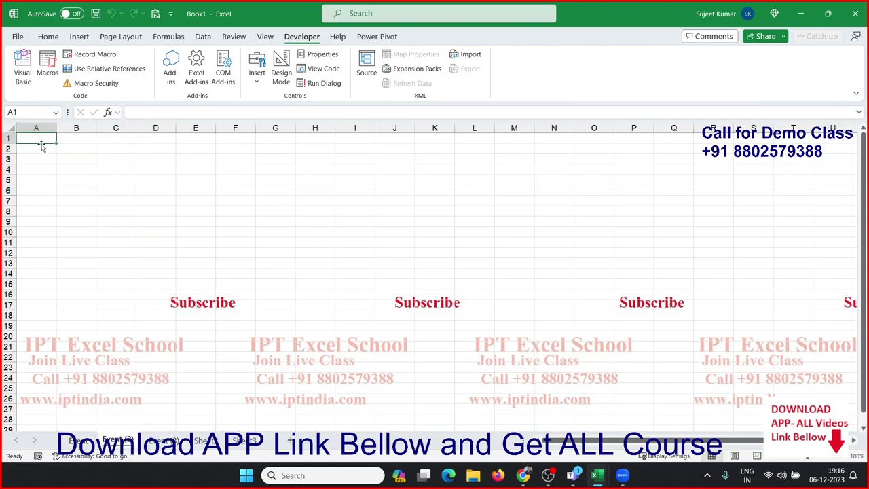
{"action": "type", "text": "Month"}
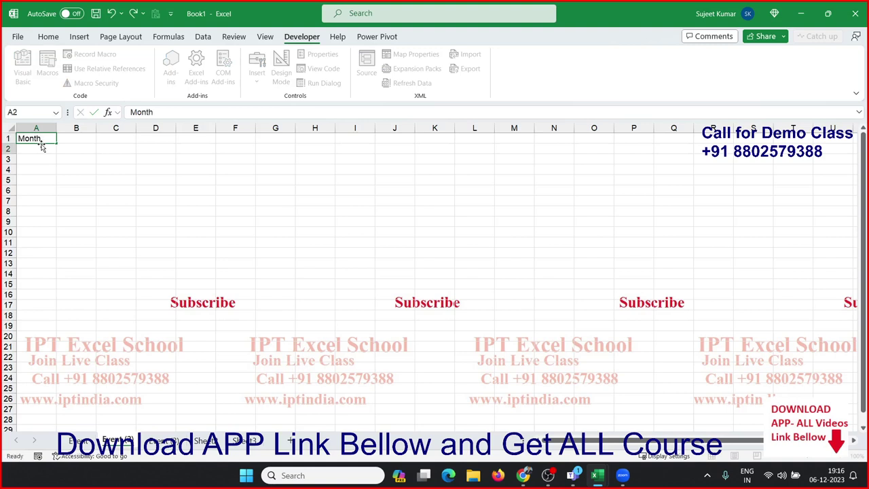
{"action": "type", "text": "JAN"}
{"action": "key", "text": "Return"}
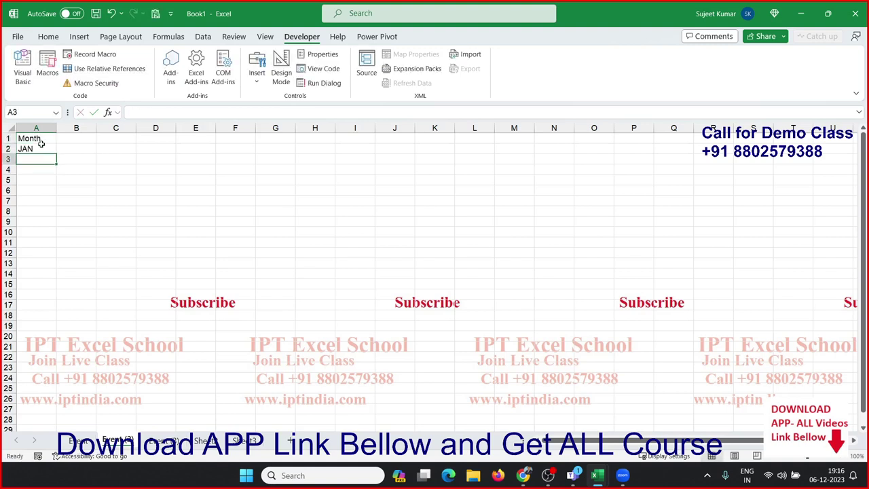
{"action": "left_click", "coordinate": [43, 147]}
{"action": "left_click_drag", "start_coordinate": [56, 159], "coordinate": [59, 245]}
- Head columns B–F with SBI, HDFC, IDBI, UKO and PNB
{"action": "left_click", "coordinate": [75, 143]}
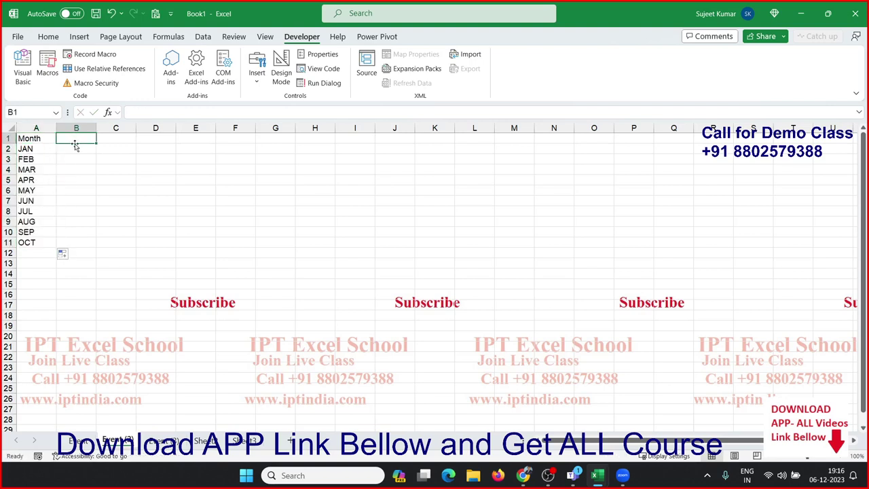
{"action": "type", "text": "SBI"}
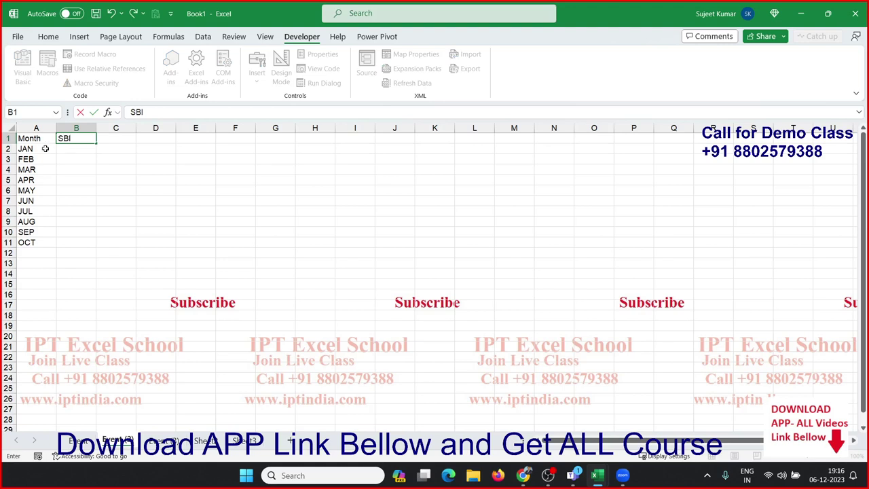
{"action": "left_click", "coordinate": [60, 153]}
{"action": "left_click", "coordinate": [79, 140]}
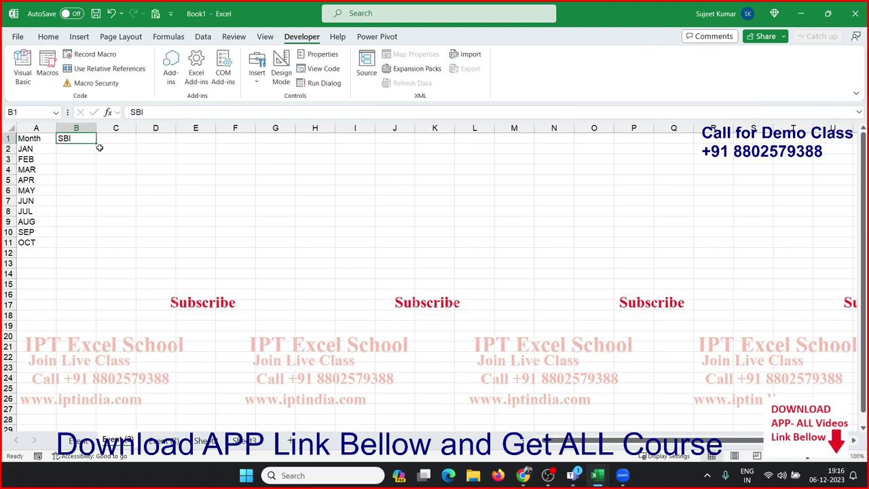
{"action": "left_click_drag", "start_coordinate": [95, 143], "coordinate": [256, 141]}
- Fill B2:F11 with =RANDBETWEEN(10,90)
{"action": "left_click", "coordinate": [90, 149]}
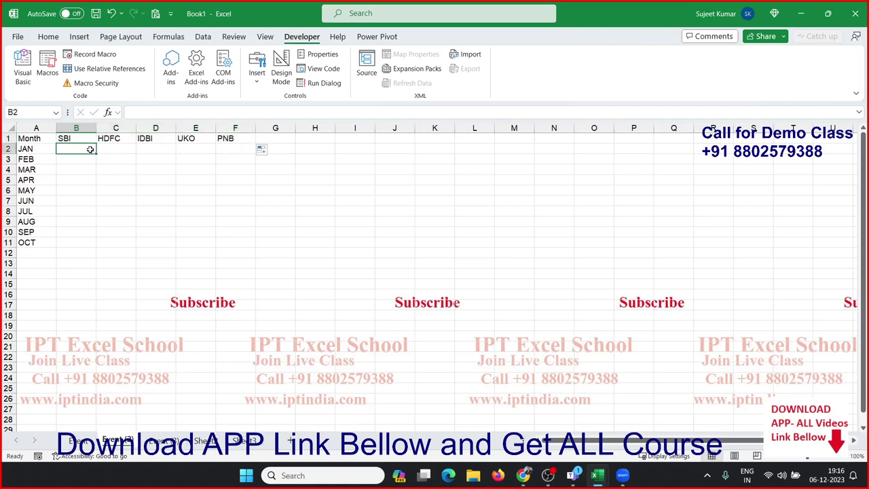
{"action": "type", "text": "=ra"}
{"action": "key", "text": "Down"}
{"action": "key", "text": "Down"}
{"action": "key", "text": "Down"}
{"action": "key", "text": "Tab"}
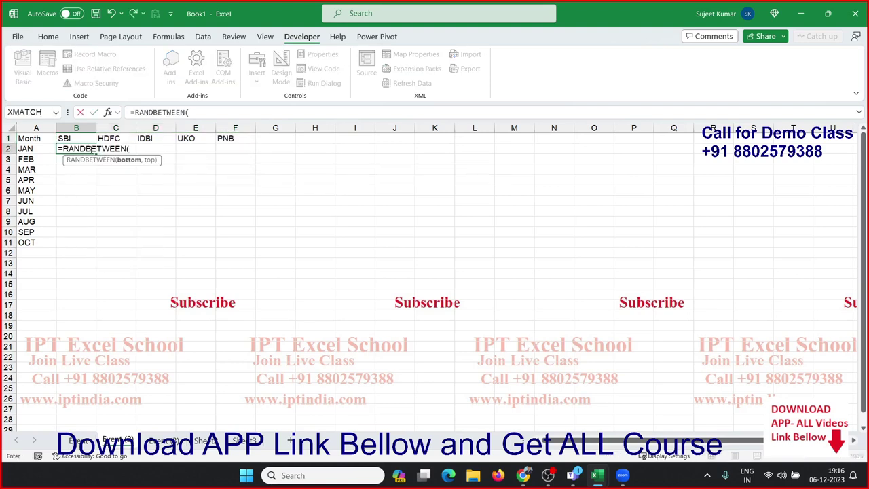
{"action": "type", "text": "10,9"}
{"action": "type", "text": "0"}
{"action": "key", "text": "Return"}
{"action": "left_click_drag", "start_coordinate": [90, 149], "coordinate": [235, 148]}
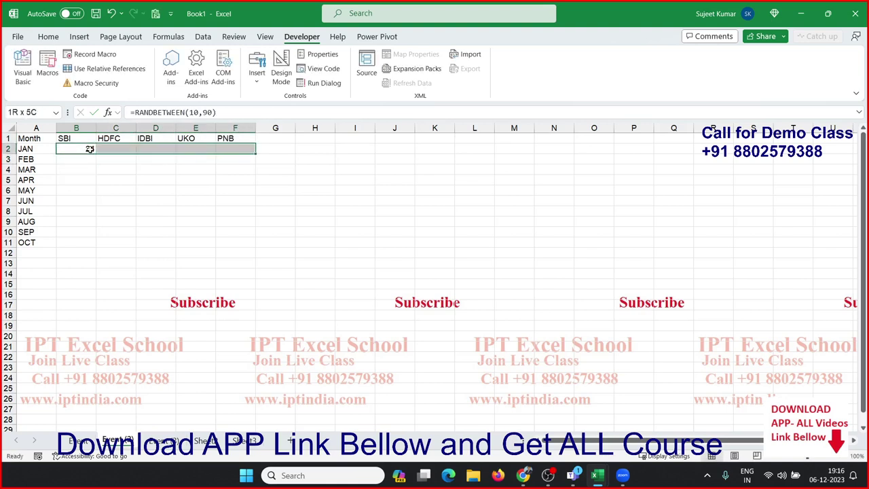
{"action": "key", "text": "shift+Down"}
{"action": "key", "text": "shift+Down"}
{"action": "key", "text": "shift+Down"}
{"action": "key", "text": "shift+Down"}
{"action": "key", "text": "shift+Down"}
{"action": "key", "text": "shift+Down"}
{"action": "key", "text": "shift+Down"}
{"action": "key", "text": "shift+Down"}
{"action": "key", "text": "shift+Down"}
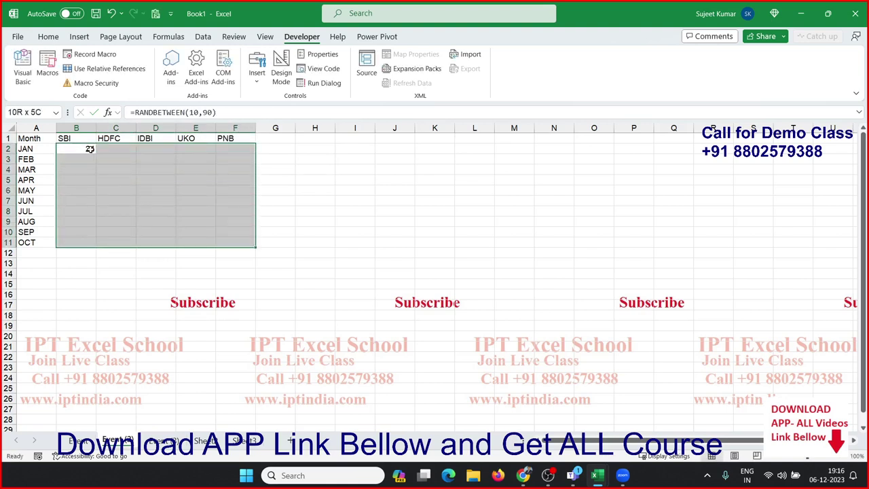
{"action": "key", "text": "ctrl+v"}
- Paste the B2:F11 random numbers back as fixed values
{"action": "key", "text": "ctrl+c"}
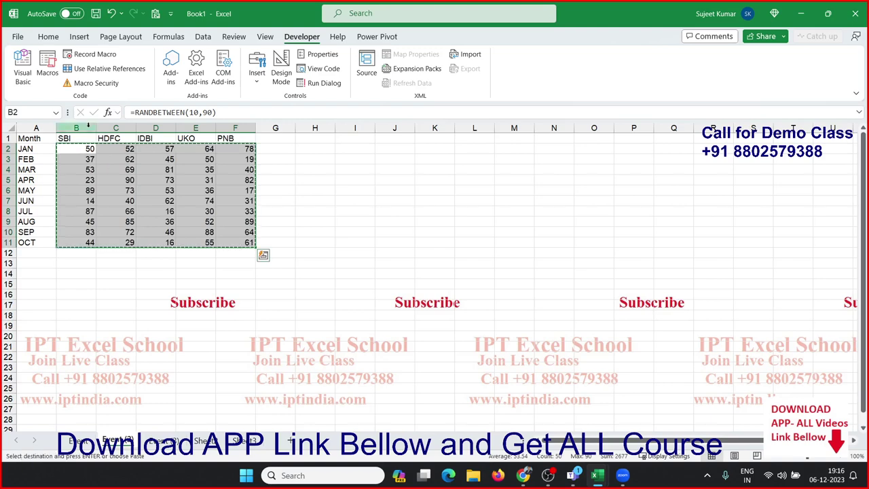
{"action": "left_click", "coordinate": [48, 36]}
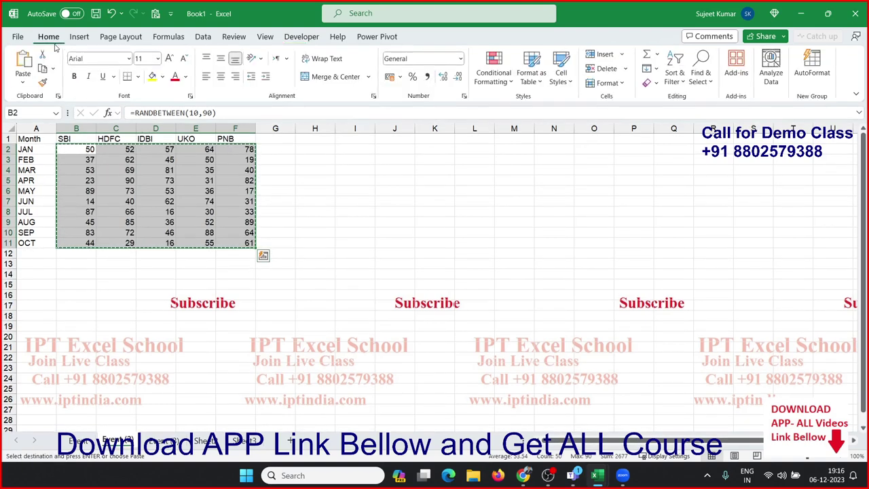
{"action": "left_click", "coordinate": [22, 81]}
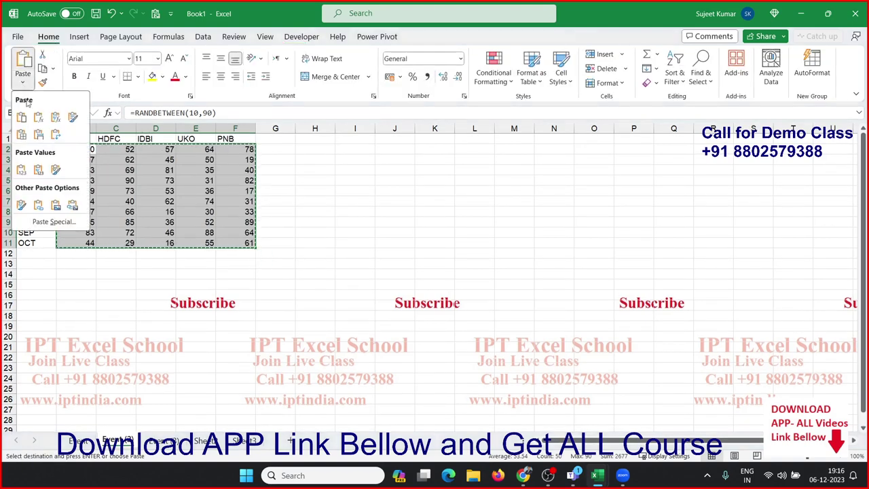
{"action": "left_click", "coordinate": [21, 170]}
{"action": "left_click", "coordinate": [139, 191]}
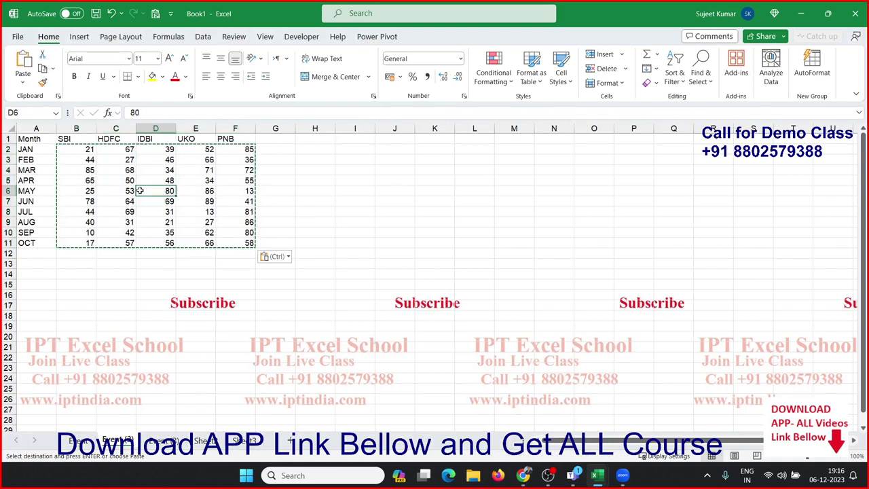
{"action": "key", "text": "Escape"}
{"action": "key", "text": "ctrl+Up"}
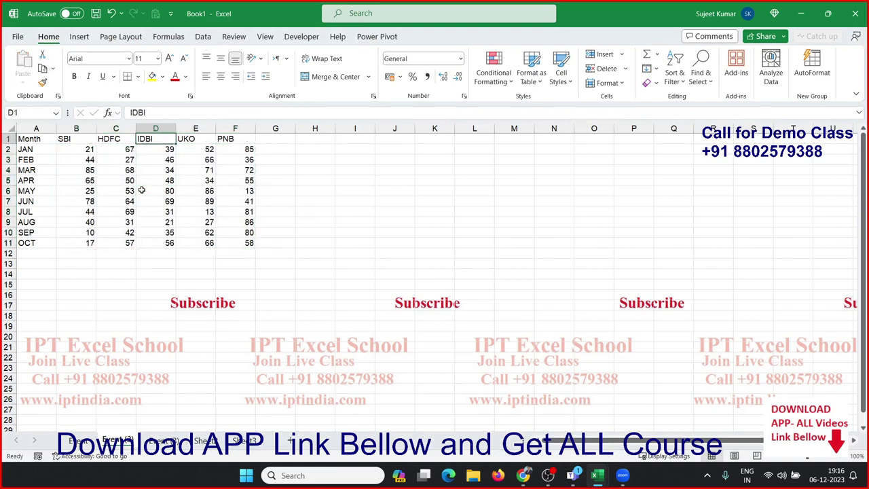
{"action": "key", "text": "ctrl+Down"}
{"action": "key", "text": "ctrl+Left"}
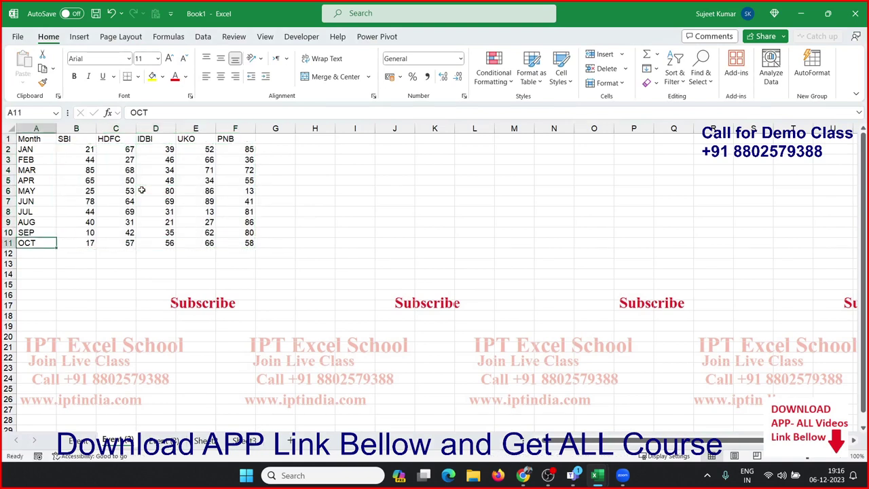
{"action": "key", "text": "ctrl+Up"}
{"action": "key", "text": "ctrl+shift+Right"}
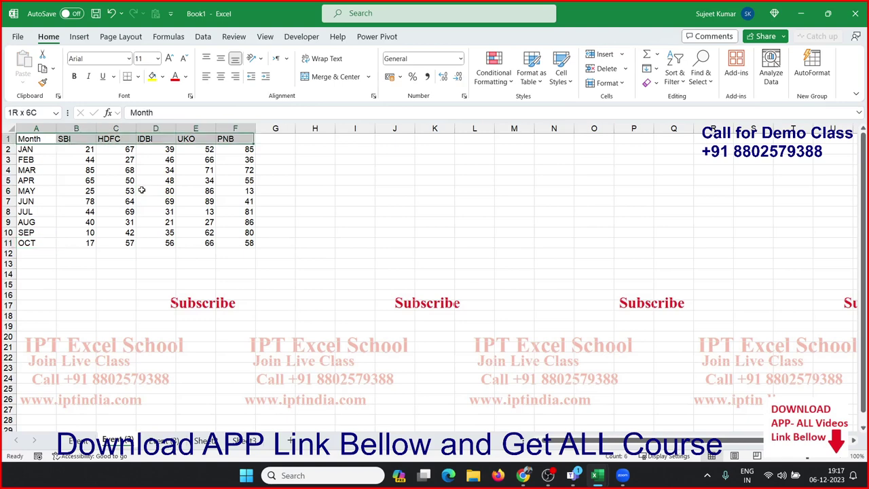
{"action": "key", "text": "ctrl+shift+Down"}
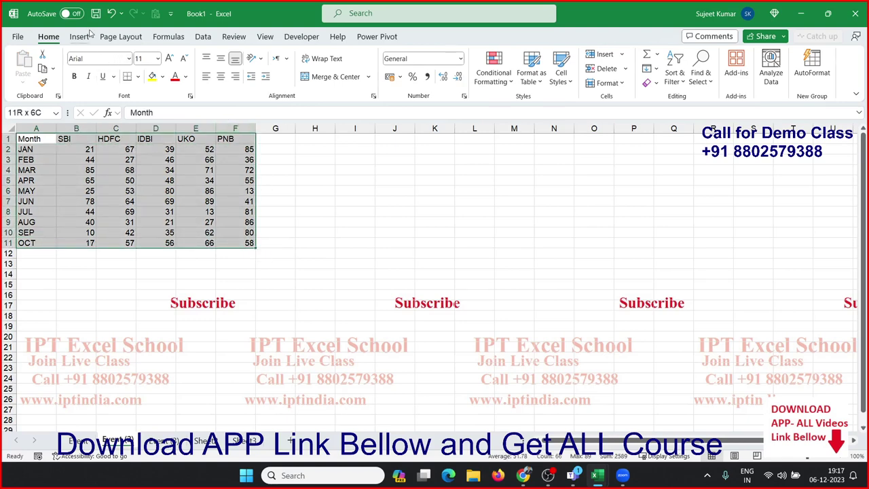
{"action": "left_click", "coordinate": [86, 36]}
{"action": "left_click", "coordinate": [337, 57]}
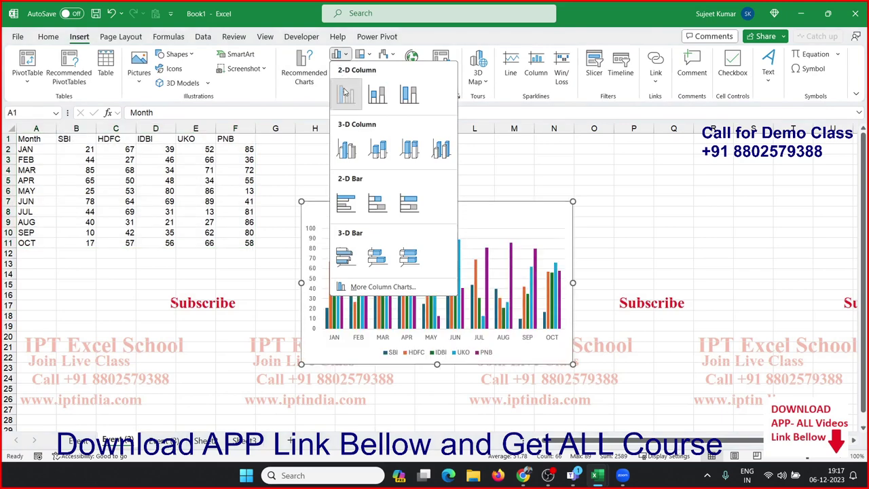
{"action": "left_click", "coordinate": [342, 93]}
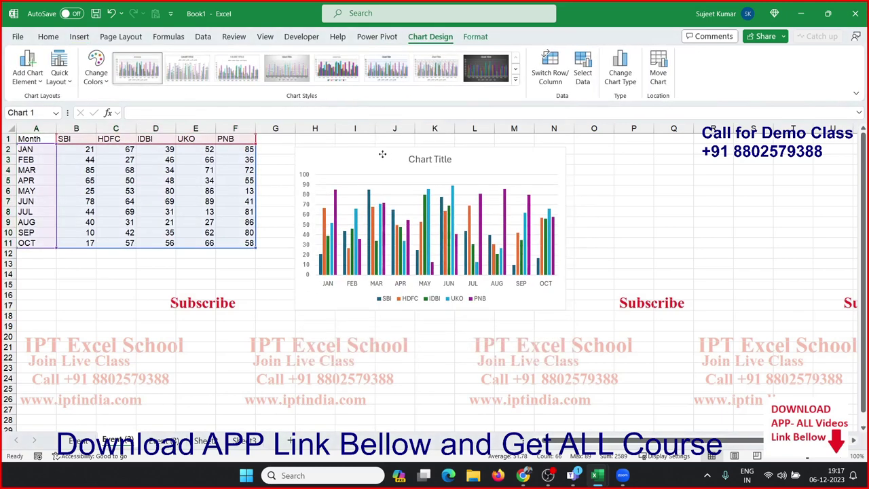
{"action": "left_click_drag", "start_coordinate": [389, 208], "coordinate": [381, 147]}
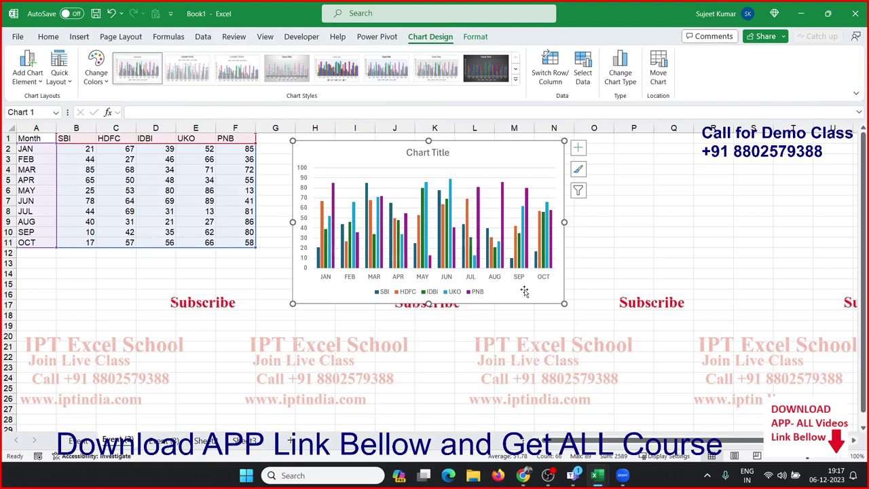
{"action": "key", "text": "Delete"}
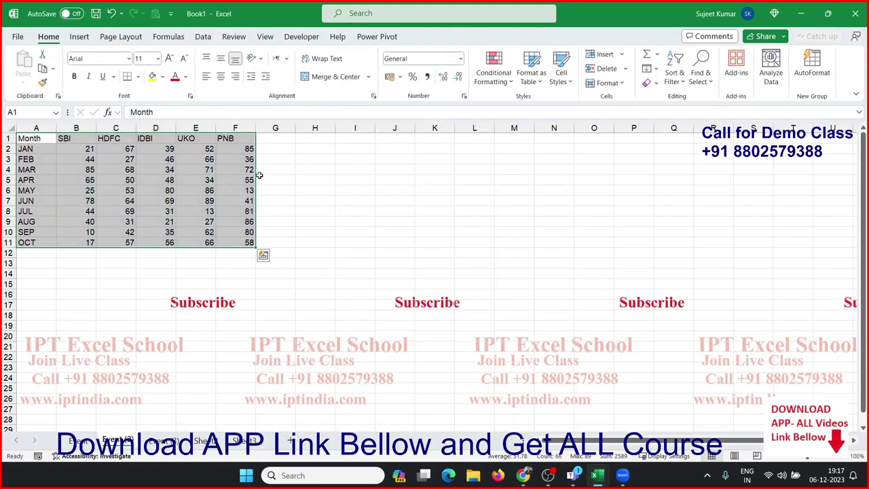
- Copy the Month–PNB headers into row 14 and enter 1 in A13
{"action": "left_click", "coordinate": [236, 140]}
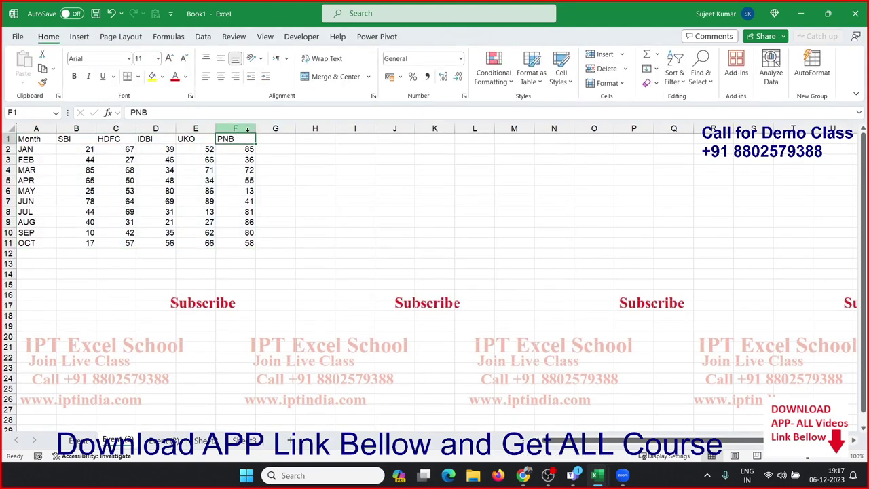
{"action": "key", "text": "ctrl+shift+Left"}
{"action": "key", "text": "ctrl+c"}
{"action": "key", "text": "Down"}
{"action": "key", "text": "Down"}
{"action": "key", "text": "Down"}
{"action": "key", "text": "Down"}
{"action": "key", "text": "Down"}
{"action": "key", "text": "Down"}
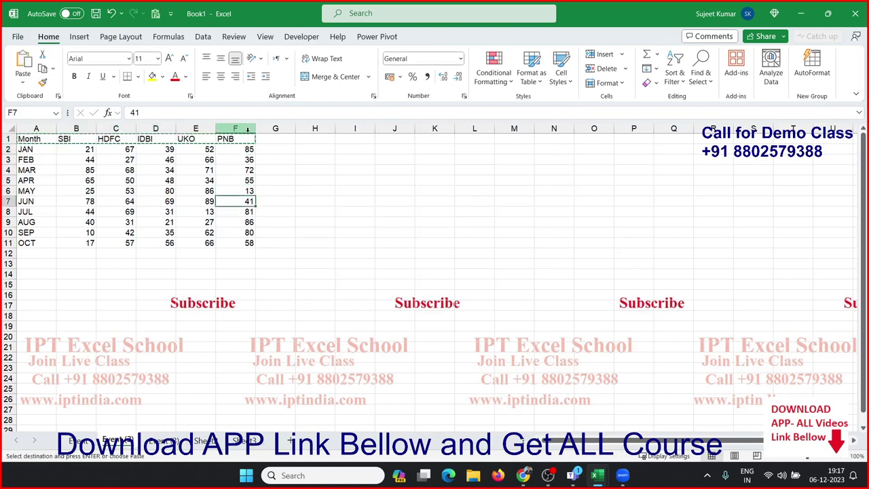
{"action": "key", "text": "Down"}
{"action": "key", "text": "Down"}
{"action": "key", "text": "Down"}
{"action": "key", "text": "Down"}
{"action": "key", "text": "Down"}
{"action": "key", "text": "Down"}
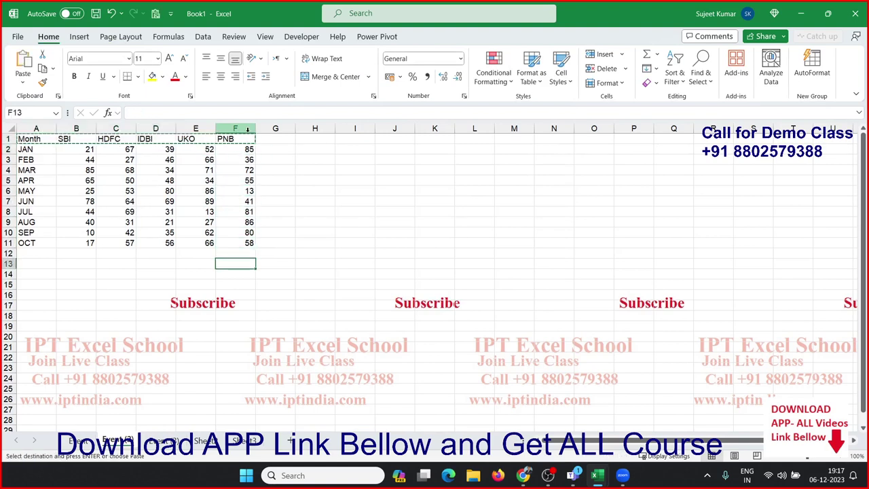
{"action": "key", "text": "Down"}
{"action": "key", "text": "ctrl+Left"}
{"action": "key", "text": "ctrl+v"}
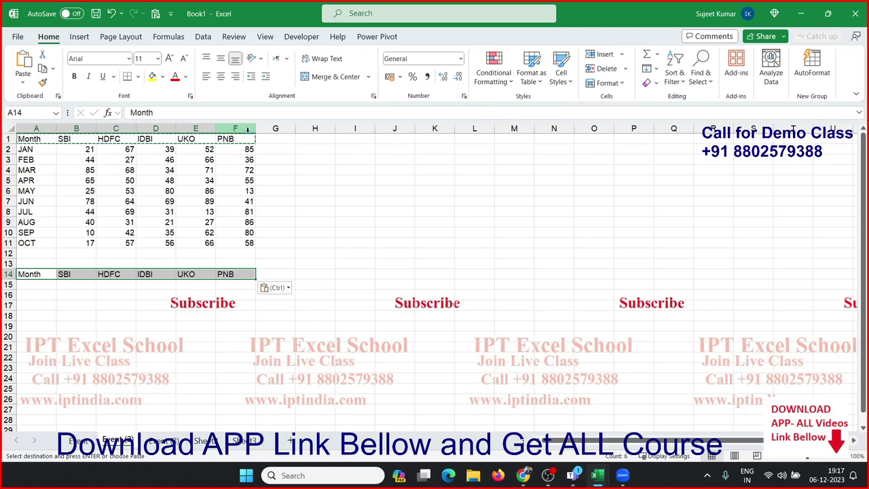
{"action": "key", "text": "Up"}
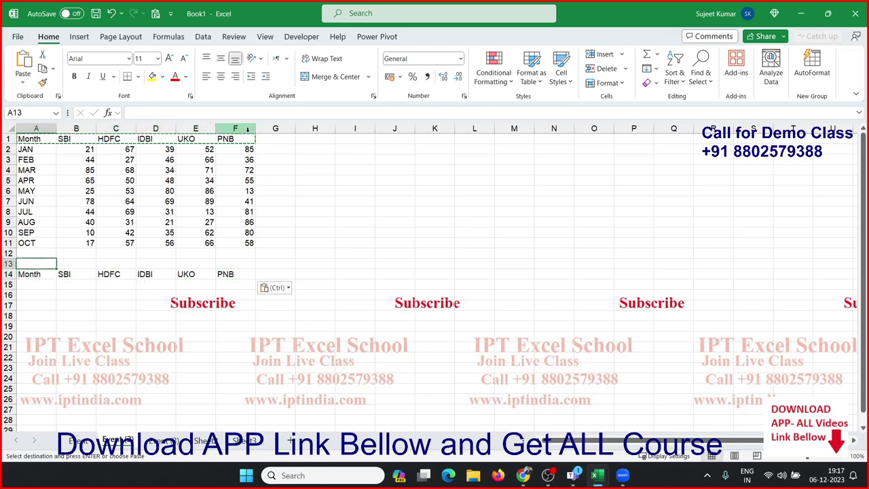
{"action": "key", "text": "Escape"}
{"action": "type", "text": "1"}
{"action": "key", "text": "Return"}
{"action": "key", "text": "Return"}
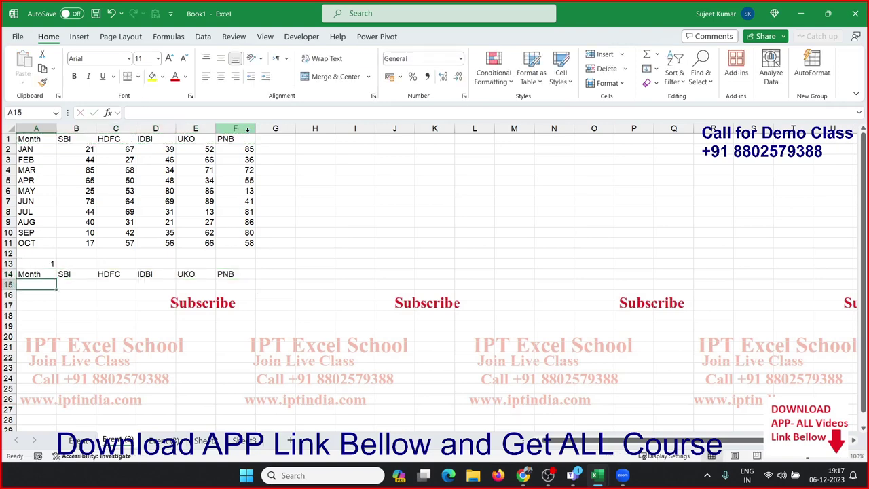
- Enter =OFFSET(A1,$A$13,0) in A15
{"action": "type", "text": "=offs"}
{"action": "key", "text": "Tab"}
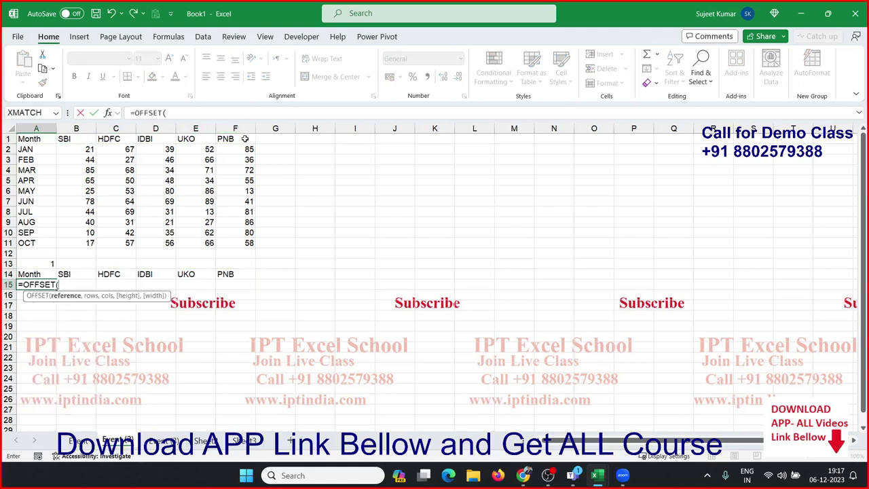
{"action": "left_click", "coordinate": [27, 141]}
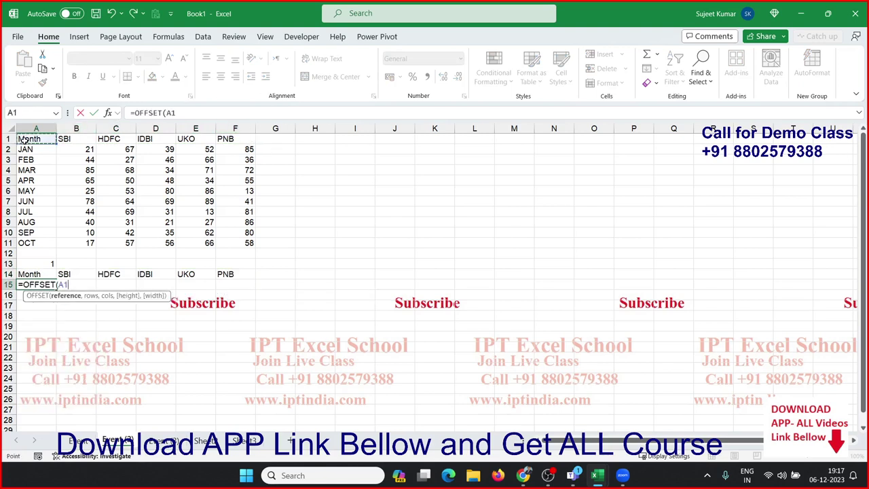
{"action": "type", "text": ","}
{"action": "left_click", "coordinate": [53, 264]}
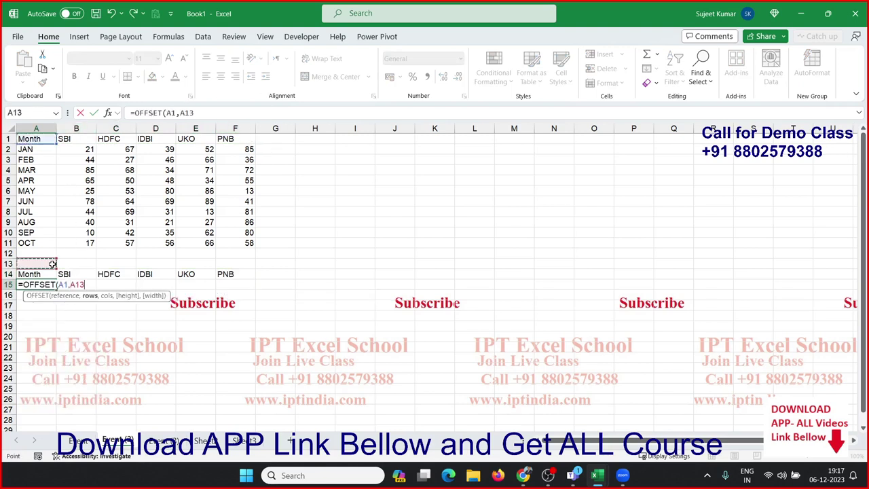
{"action": "type", "text": ",0"}
{"action": "key", "text": "Return"}
{"action": "key", "text": "Up"}
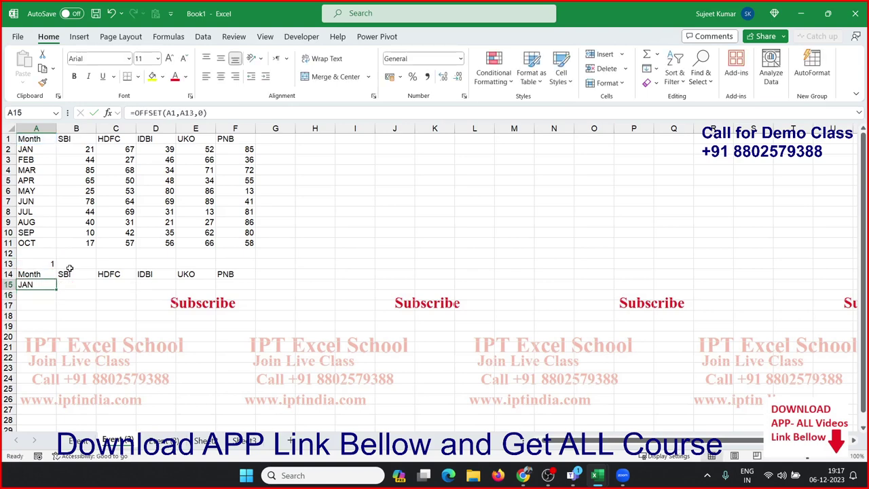
{"action": "left_click", "coordinate": [183, 113]}
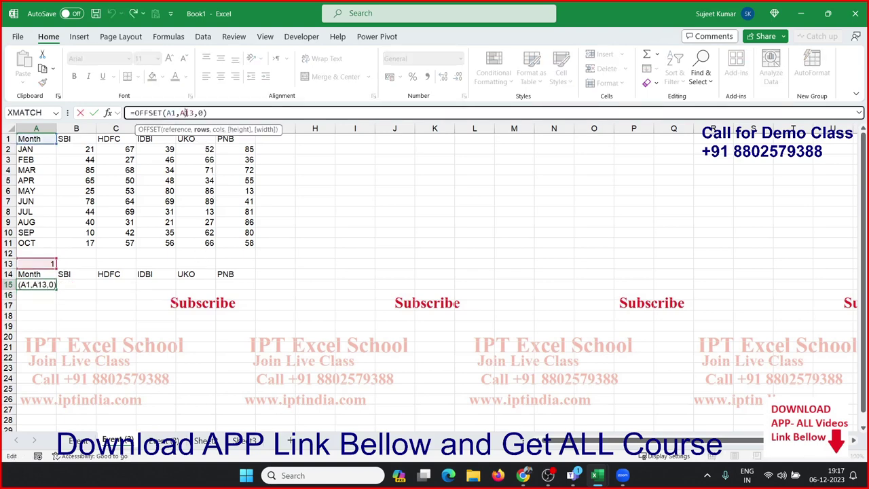
{"action": "key", "text": "F4"}
{"action": "key", "text": "Return"}
{"action": "key", "text": "Up"}
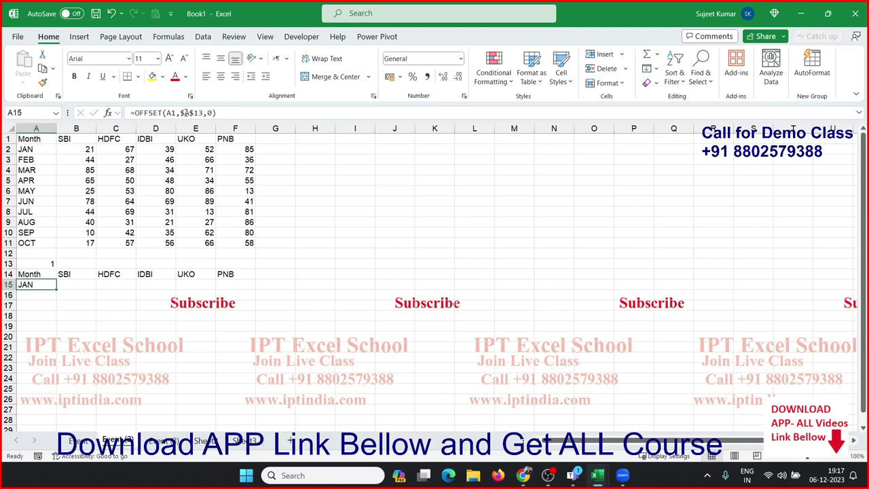
- Fill the OFFSET formula across A15:F15 and select A14:F15
{"action": "key", "text": "shift+Right"}
{"action": "key", "text": "shift+Right"}
{"action": "key", "text": "shift+Right"}
{"action": "key", "text": "shift+Right"}
{"action": "key", "text": "shift+Right"}
{"action": "key", "text": "ctrl+r"}
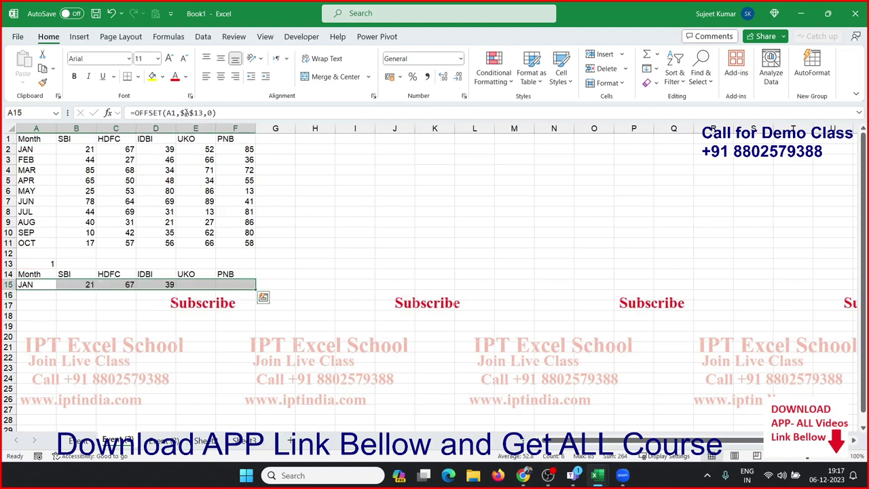
{"action": "key", "text": "Up"}
{"action": "key", "text": "Up"}
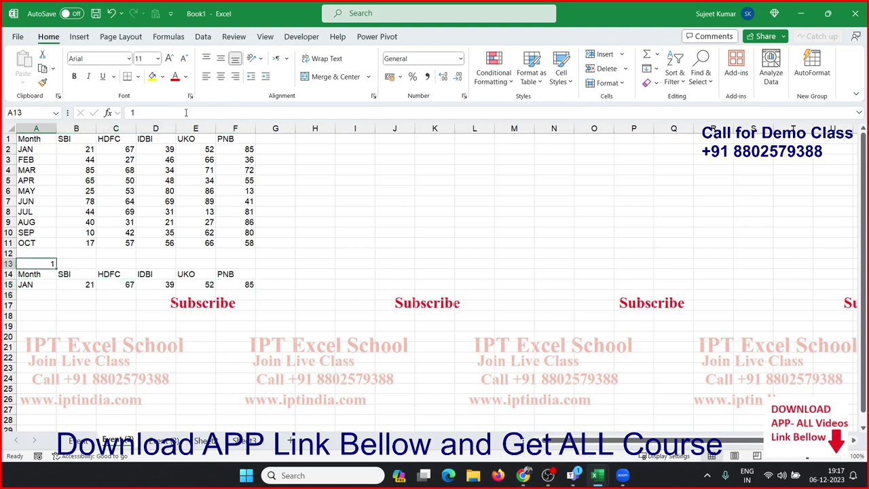
{"action": "key", "text": "Down"}
{"action": "key", "text": "ctrl+shift+Right"}
{"action": "key", "text": "shift+Down"}
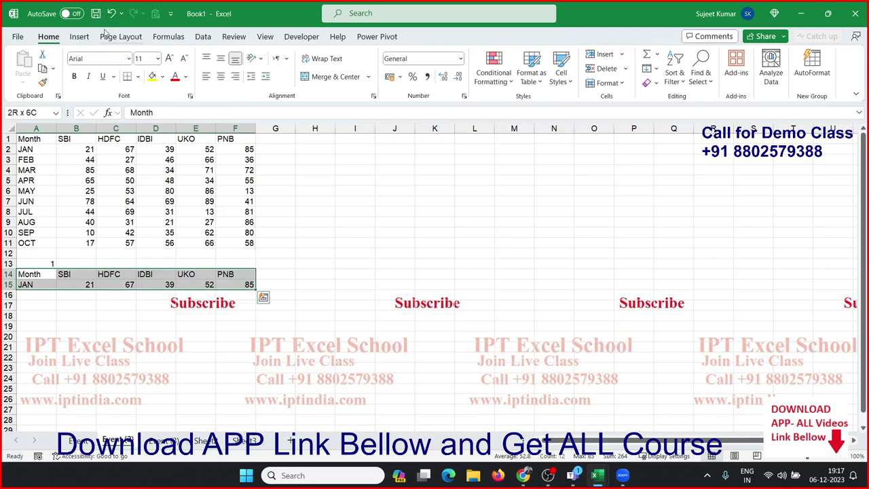
- Insert a clustered column chart of A14:F15
{"action": "left_click", "coordinate": [83, 38]}
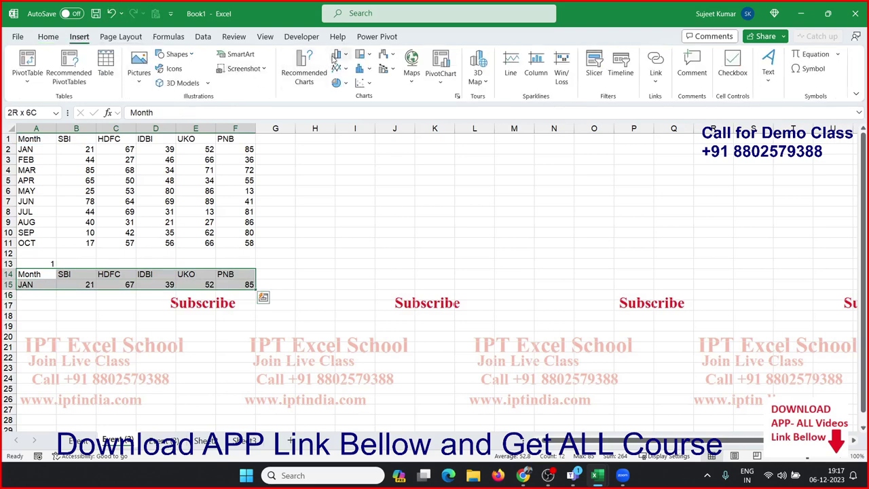
{"action": "left_click", "coordinate": [336, 54]}
{"action": "left_click", "coordinate": [347, 95]}
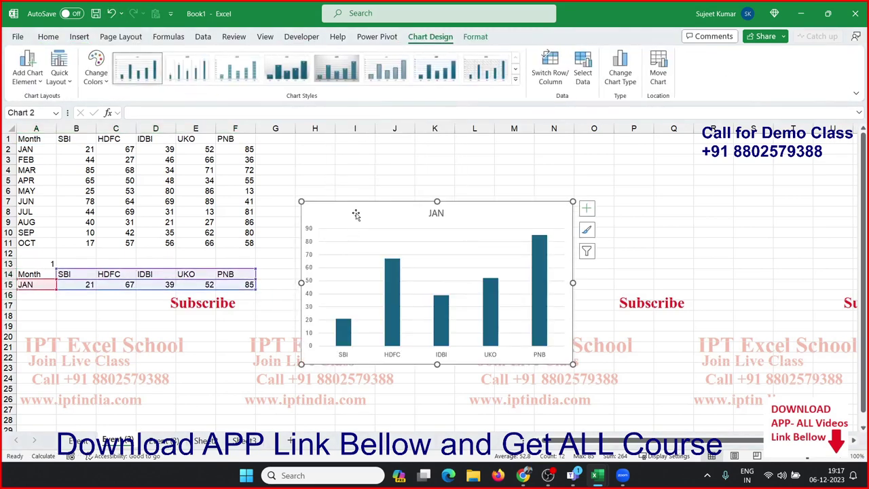
{"action": "left_click_drag", "start_coordinate": [338, 192], "coordinate": [316, 147]}
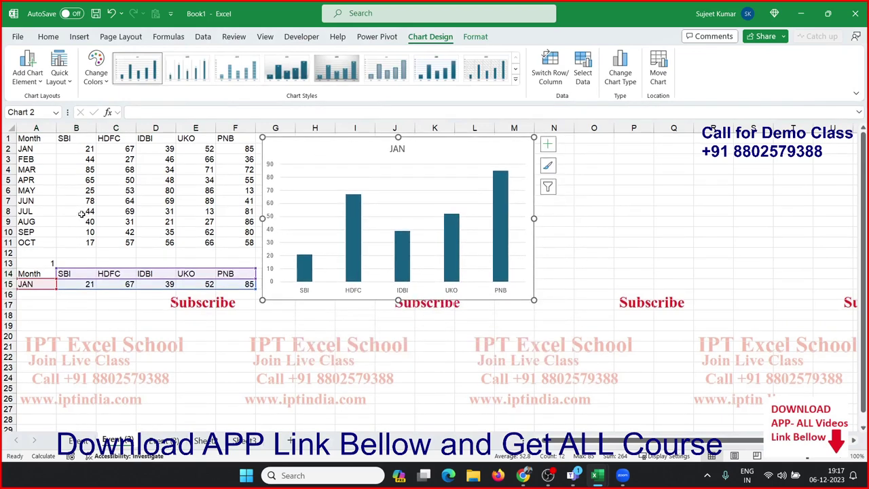
- Change A13 to 2, then 3 for MAR, and fit the chart over rows 1–11
{"action": "left_click", "coordinate": [49, 265]}
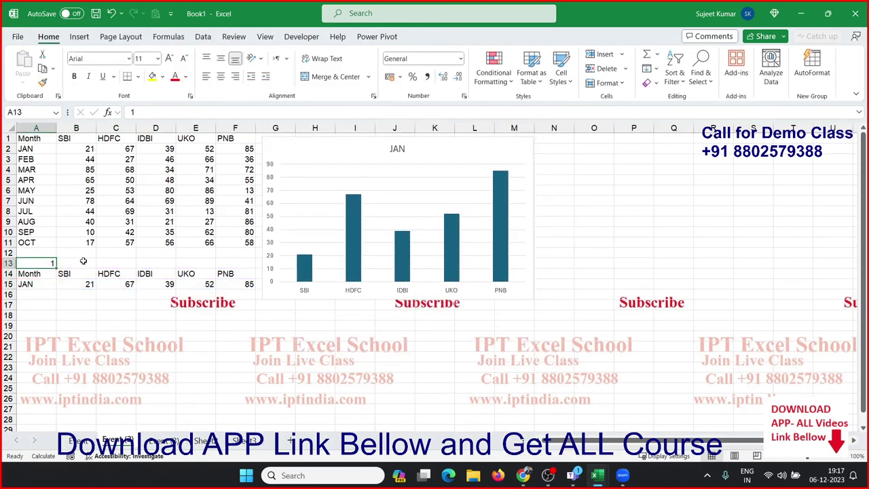
{"action": "type", "text": "2"}
{"action": "key", "text": "Return"}
{"action": "key", "text": "Up"}
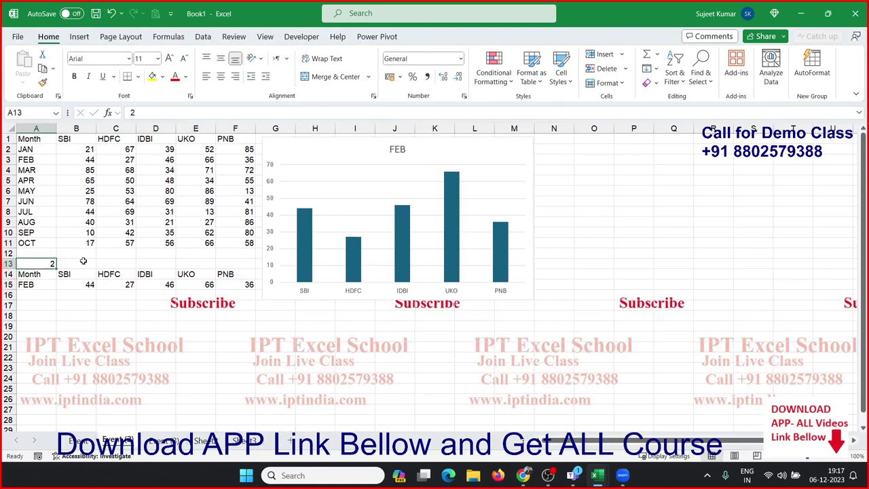
{"action": "type", "text": "3"}
{"action": "key", "text": "Return"}
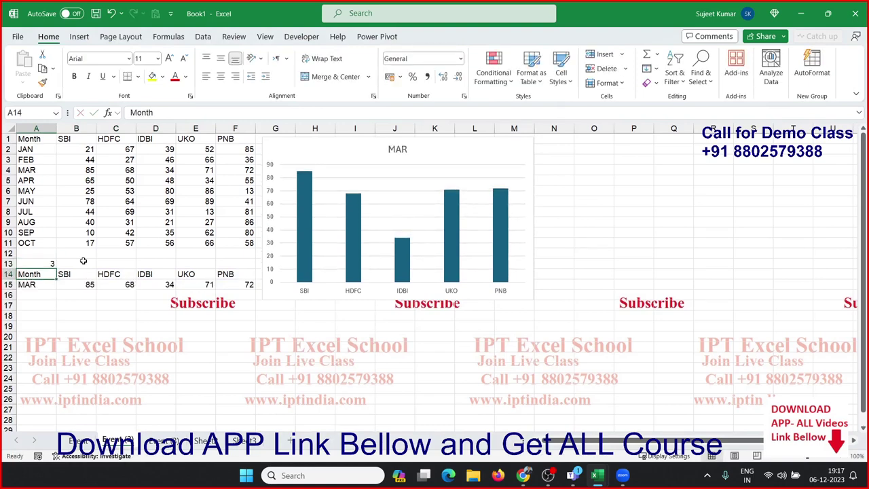
{"action": "key", "text": "Up"}
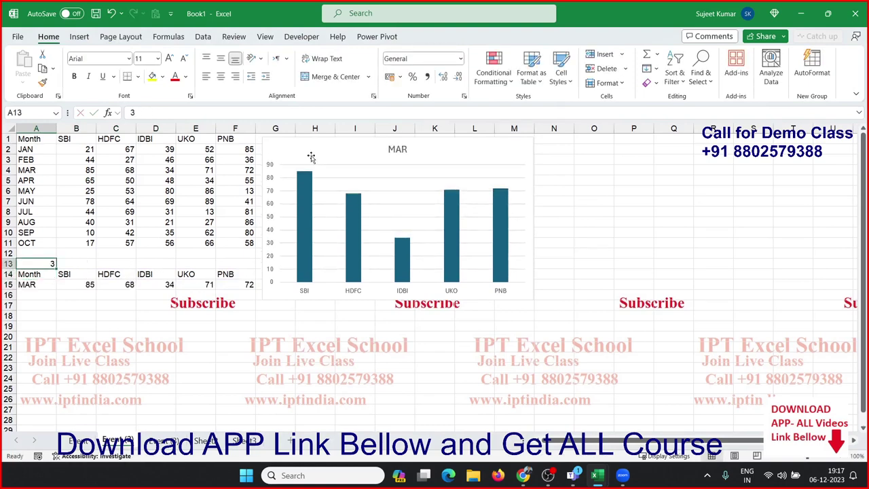
{"action": "mouse_move", "coordinate": [312, 151]}
{"action": "left_mouse_down"}
{"action": "mouse_move", "coordinate": [129, 155]}
{"action": "mouse_move", "coordinate": [109, 142]}
{"action": "left_mouse_up"}
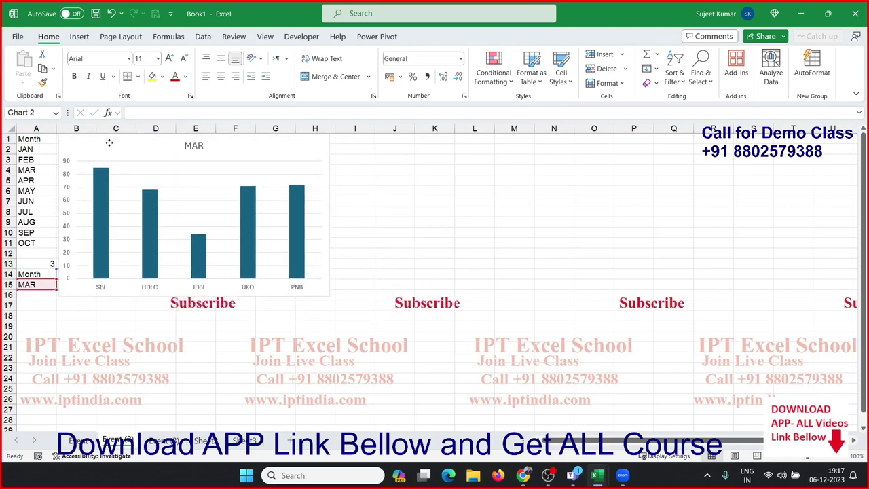
{"action": "mouse_move", "coordinate": [331, 297]}
{"action": "left_mouse_down"}
{"action": "mouse_move", "coordinate": [308, 250]}
{"action": "mouse_move", "coordinate": [411, 255]}
{"action": "left_mouse_up"}
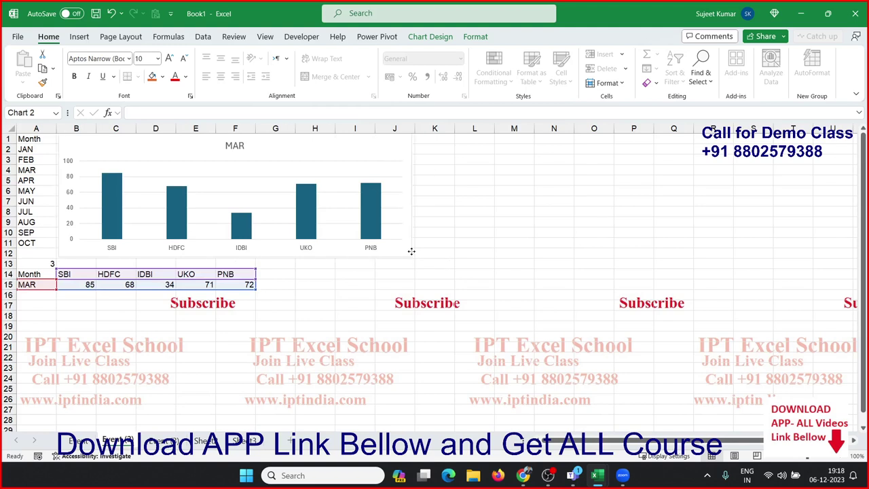
- Select the JAN–OCT month names in A2:A11 and open Format Cells for them
{"action": "left_click", "coordinate": [155, 337]}
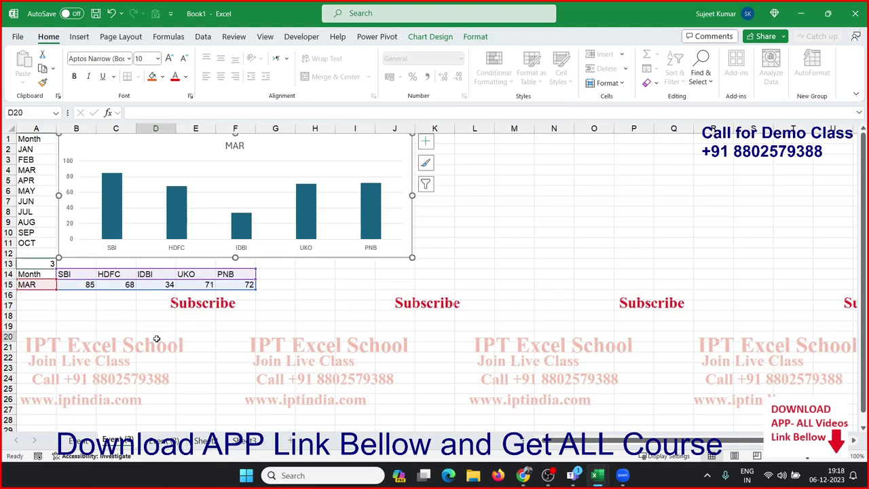
{"action": "left_click", "coordinate": [9, 264]}
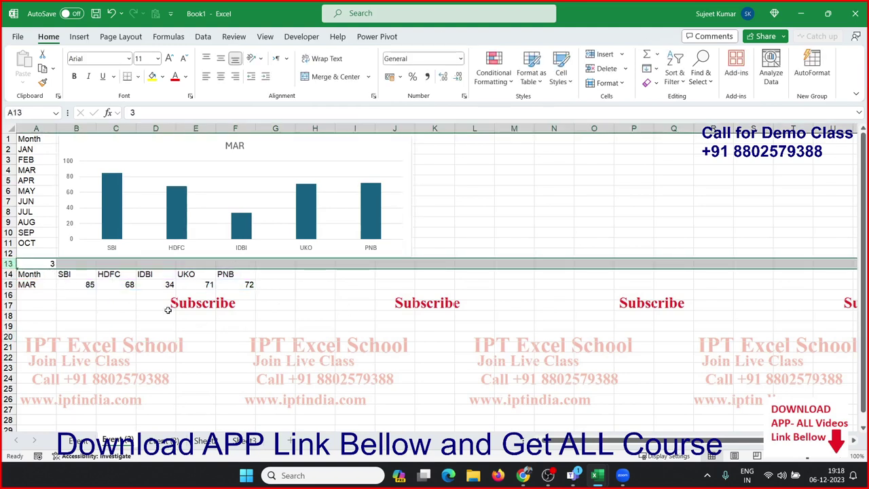
{"action": "left_click", "coordinate": [309, 315]}
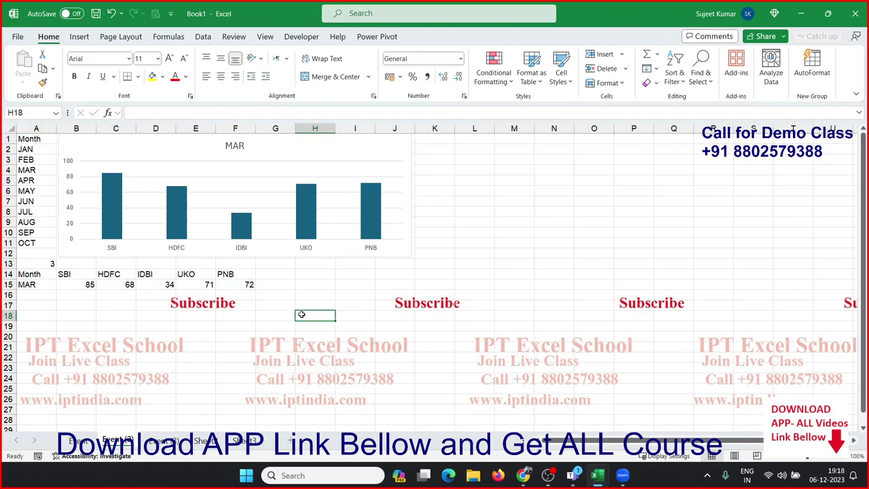
{"action": "left_click", "coordinate": [32, 149]}
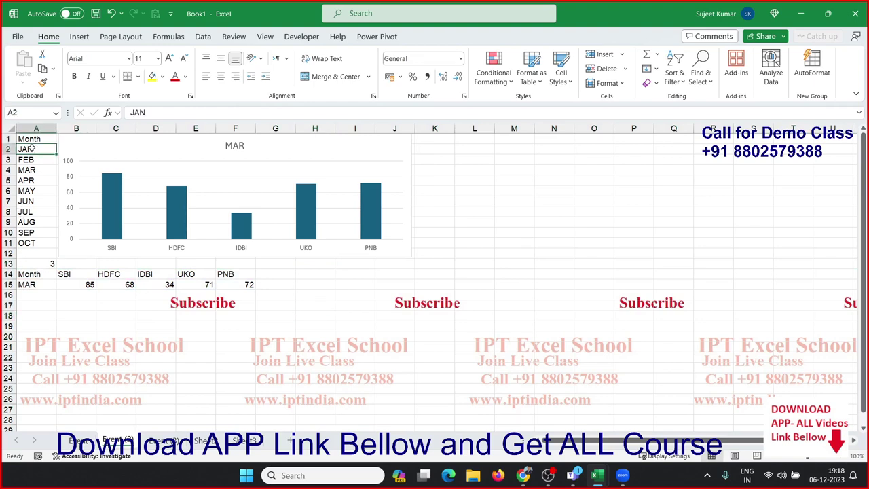
{"action": "left_click", "coordinate": [32, 159]}
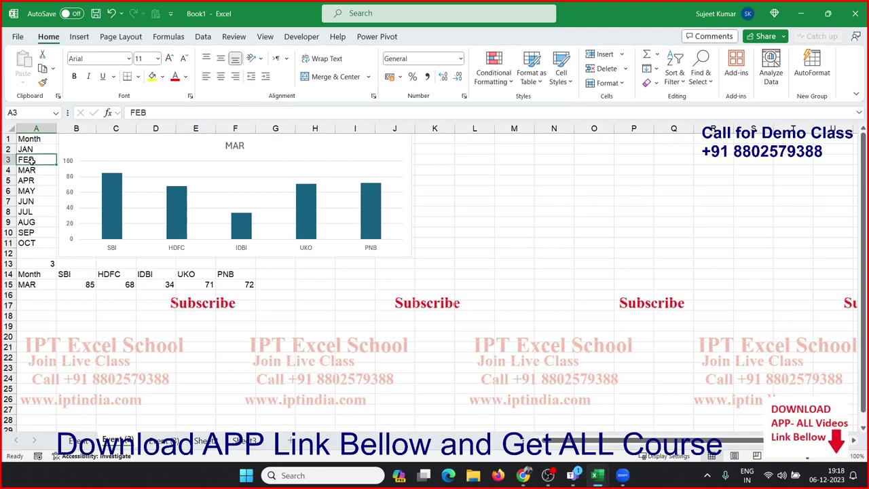
{"action": "left_click", "coordinate": [31, 169]}
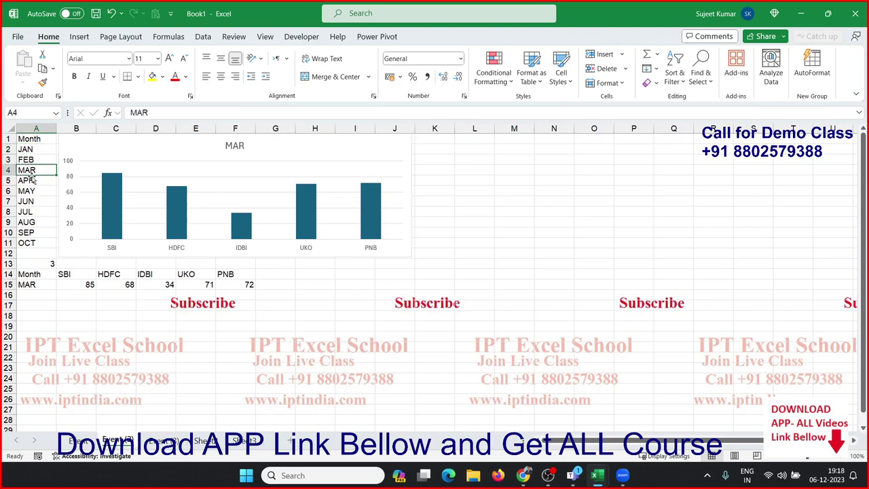
{"action": "left_click", "coordinate": [31, 180]}
{"action": "left_click", "coordinate": [31, 211]}
{"action": "left_click_drag", "start_coordinate": [30, 248], "coordinate": [24, 149]}
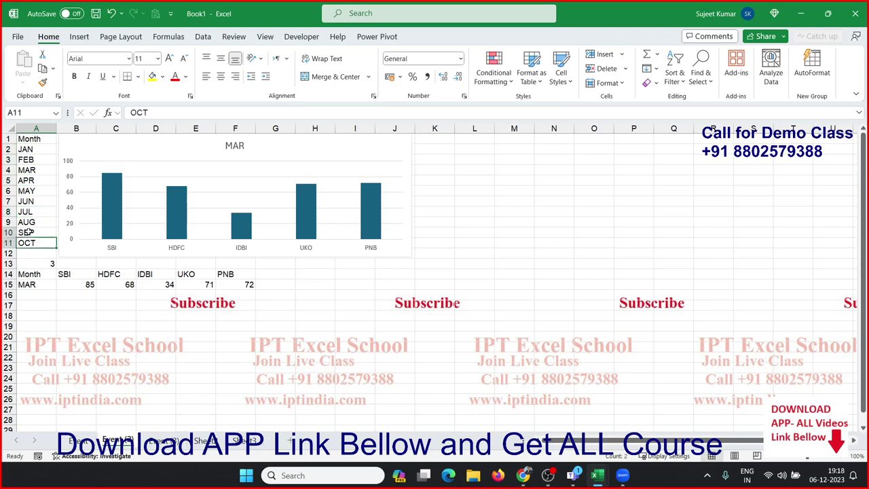
{"action": "right_click", "coordinate": [26, 149]}
{"action": "left_click", "coordinate": [71, 350]}
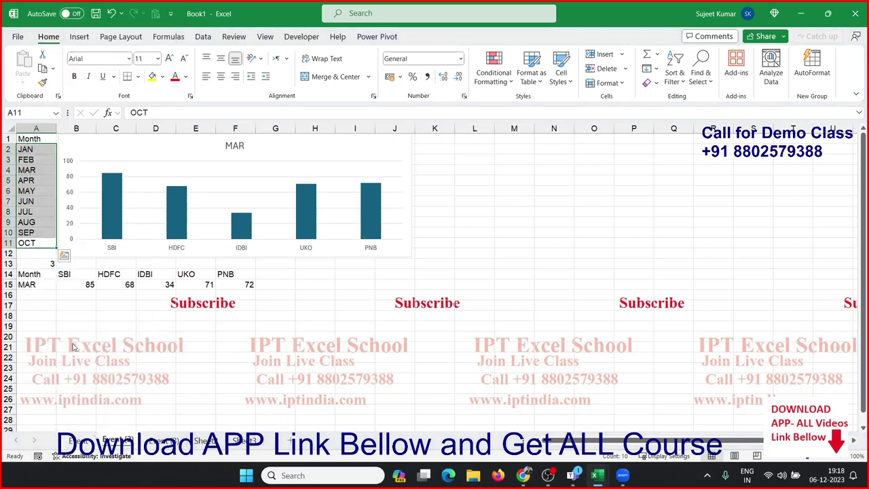
- In Format Cells, go to the Fill settings and open Fill Effects for a gradient
{"action": "left_click_drag", "start_coordinate": [123, 197], "coordinate": [440, 135]}
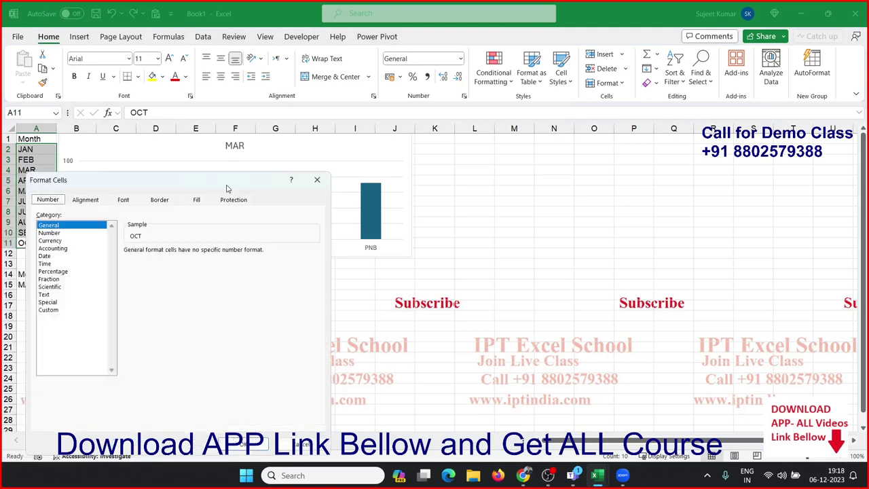
{"action": "left_click", "coordinate": [410, 147]}
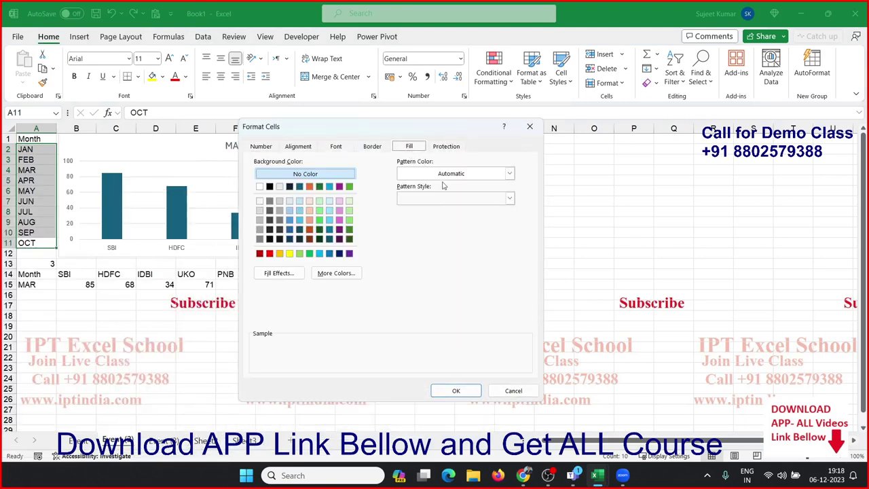
{"action": "left_click", "coordinate": [432, 198]}
{"action": "left_click", "coordinate": [475, 174]}
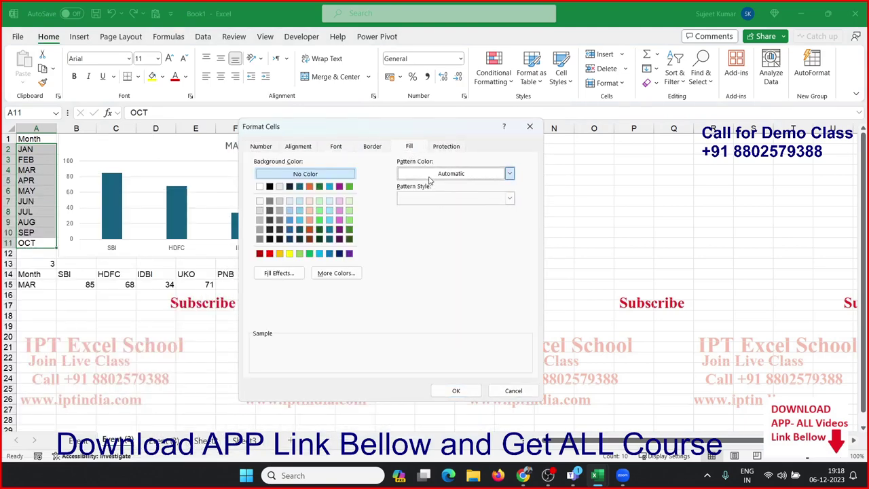
{"action": "left_click", "coordinate": [475, 174]}
{"action": "left_click", "coordinate": [420, 319]}
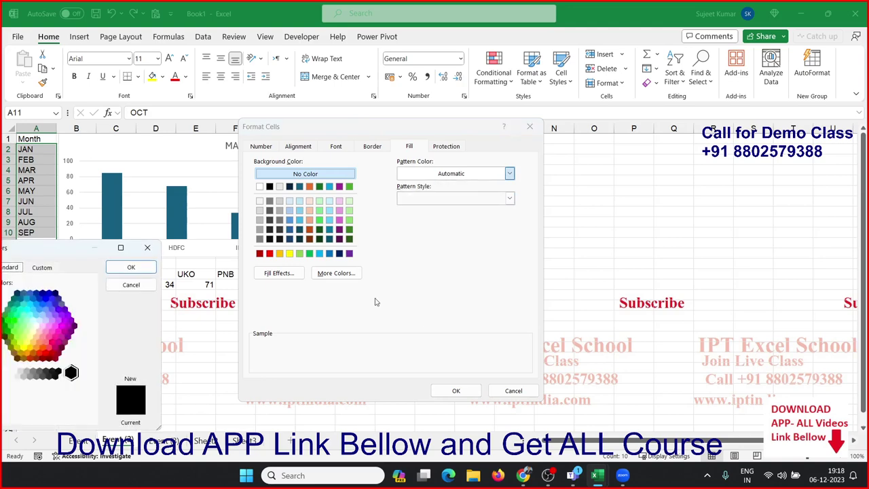
{"action": "left_click", "coordinate": [145, 246]}
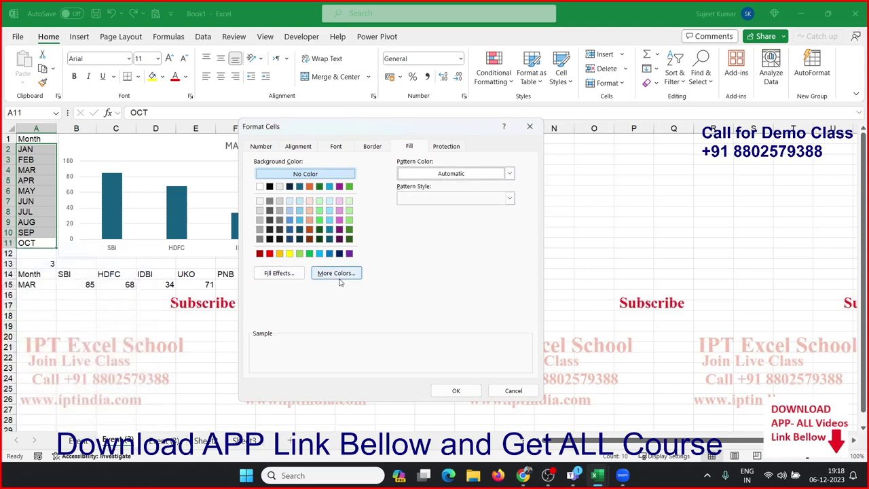
{"action": "left_click", "coordinate": [299, 276]}
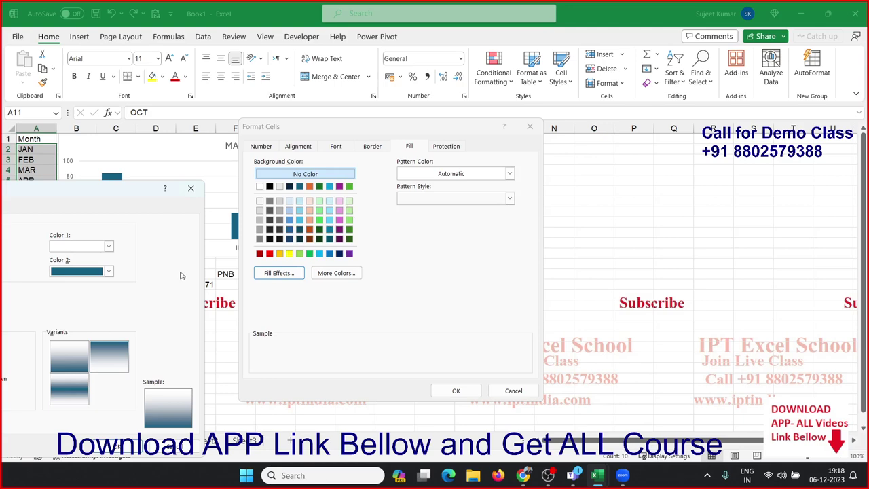
- Set both gradient colours to light green shades
{"action": "left_click_drag", "start_coordinate": [135, 196], "coordinate": [646, 124]}
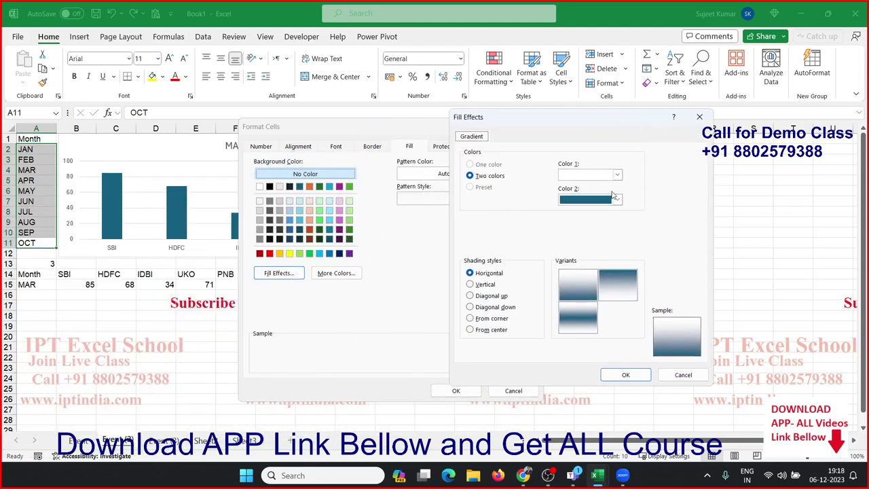
{"action": "left_click", "coordinate": [617, 199]}
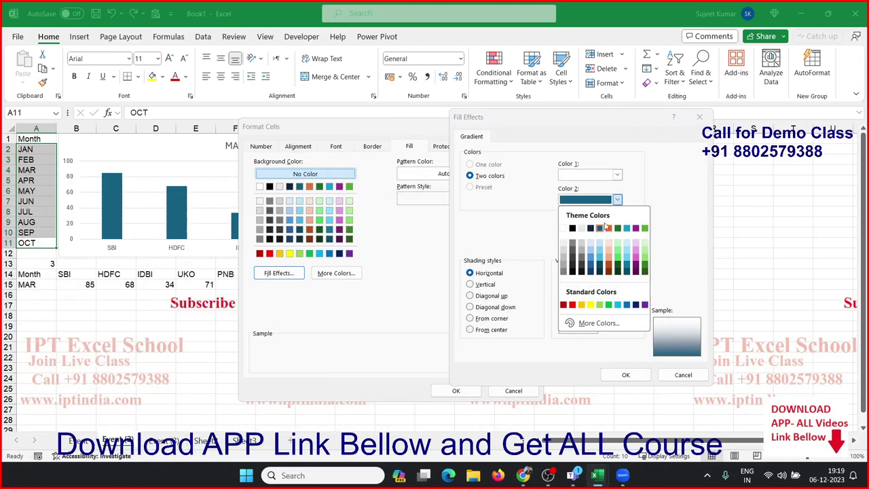
{"action": "left_click", "coordinate": [646, 253]}
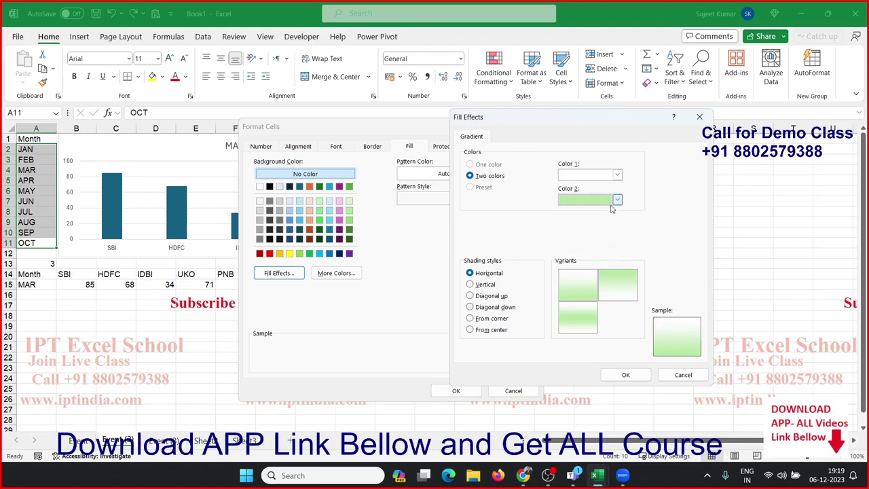
{"action": "left_click", "coordinate": [617, 199]}
{"action": "left_click", "coordinate": [646, 271]}
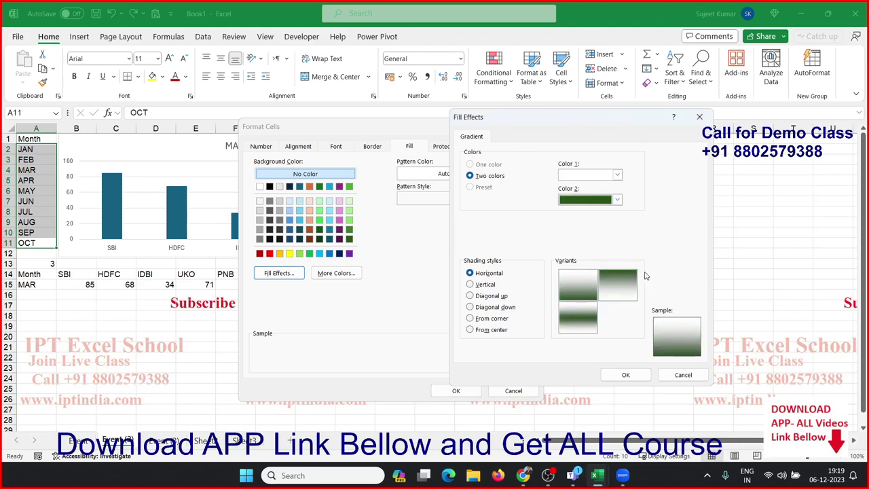
{"action": "left_click", "coordinate": [616, 199]}
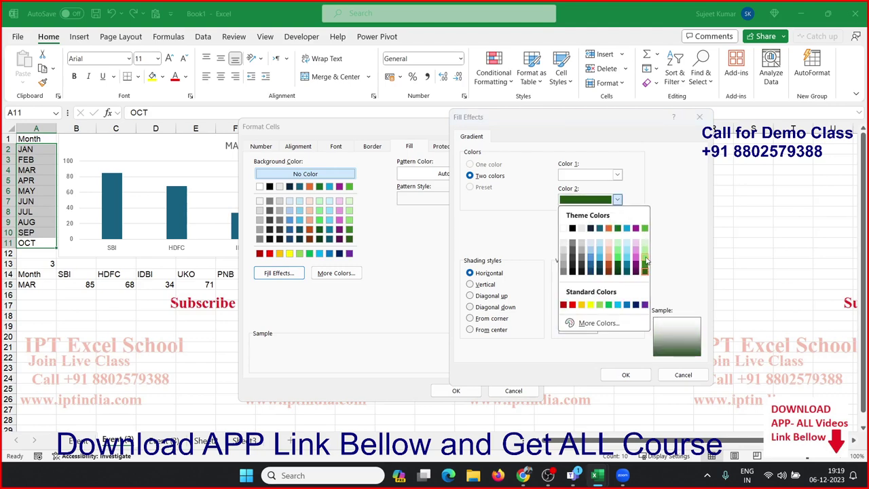
{"action": "left_click", "coordinate": [646, 261]}
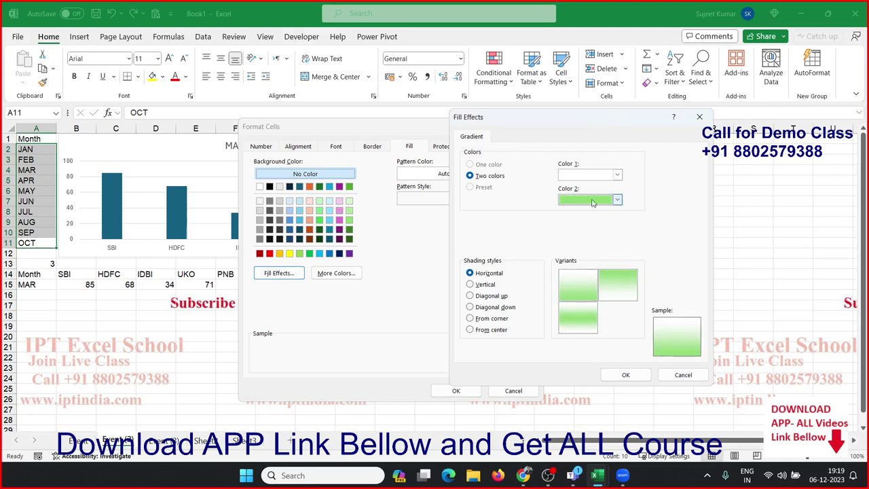
{"action": "left_click", "coordinate": [589, 178]}
{"action": "left_click", "coordinate": [643, 222]}
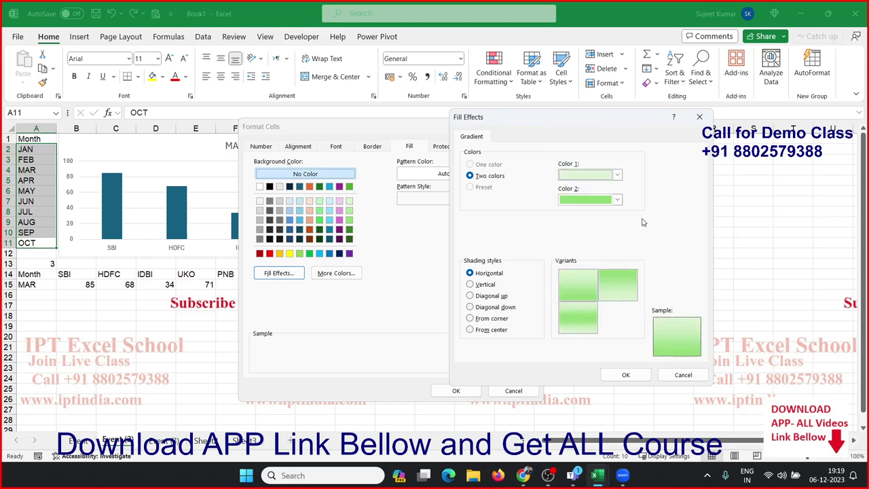
{"action": "left_click", "coordinate": [596, 296]}
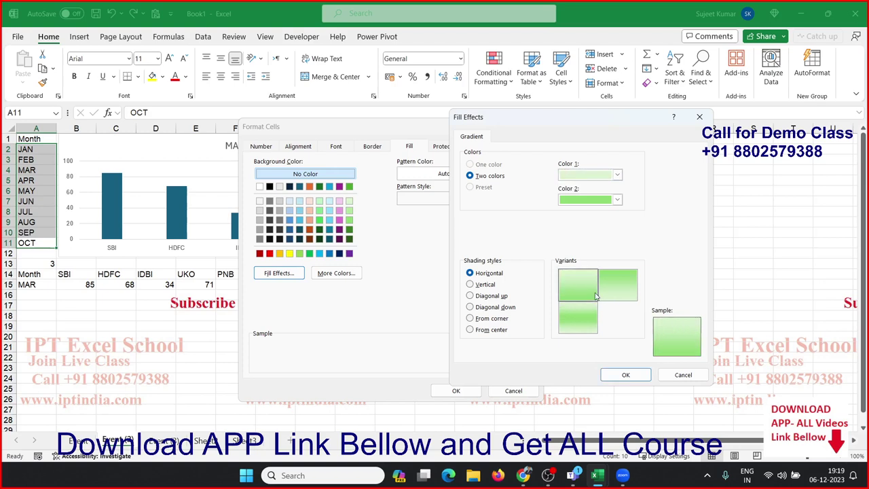
- Choose Horizontal shading and apply the green gradient to the JAN–OCT cells
{"action": "left_click", "coordinate": [486, 285]}
{"action": "left_click", "coordinate": [493, 296]}
{"action": "left_click", "coordinate": [497, 307]}
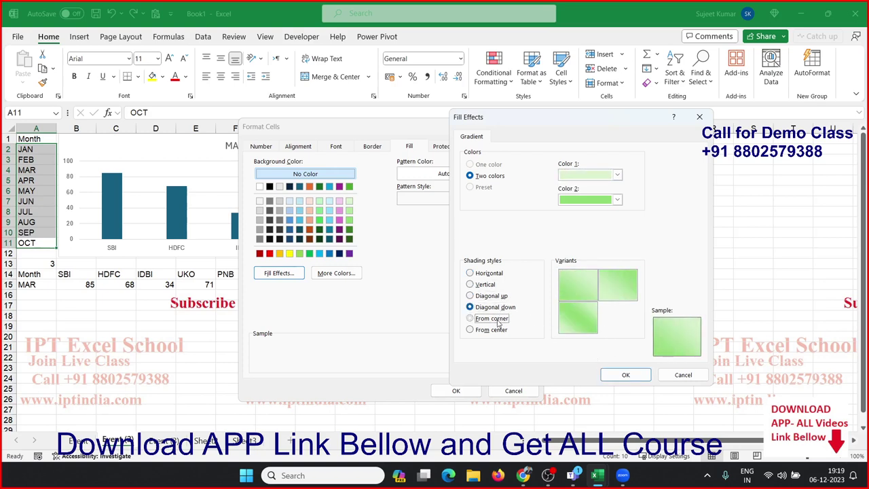
{"action": "left_click", "coordinate": [498, 319]}
{"action": "left_click", "coordinate": [498, 330]}
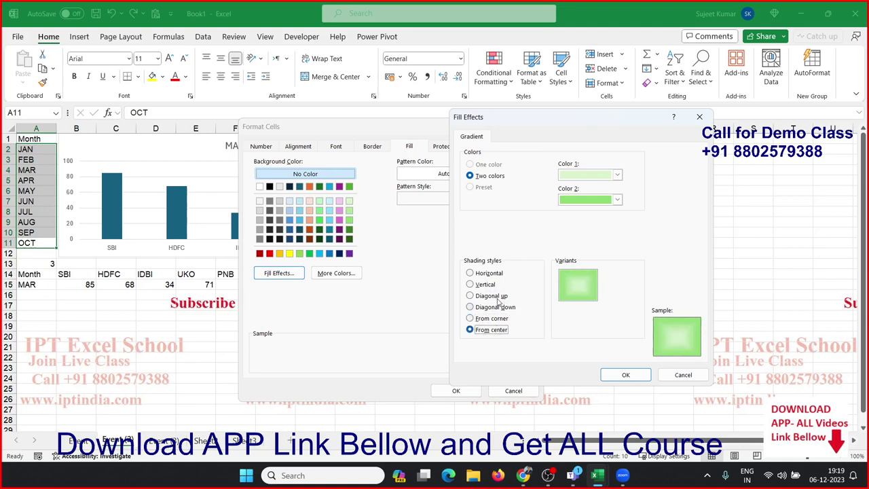
{"action": "left_click", "coordinate": [491, 274]}
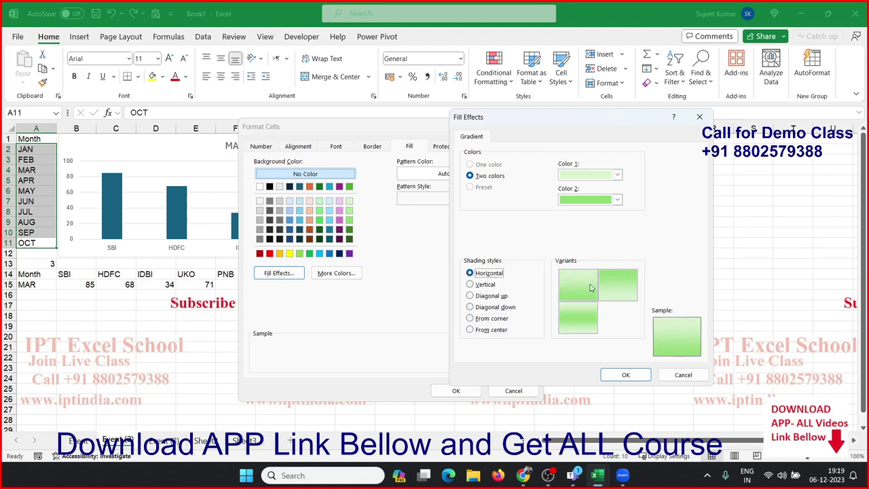
{"action": "left_click", "coordinate": [625, 375]}
{"action": "left_click", "coordinate": [458, 392]}
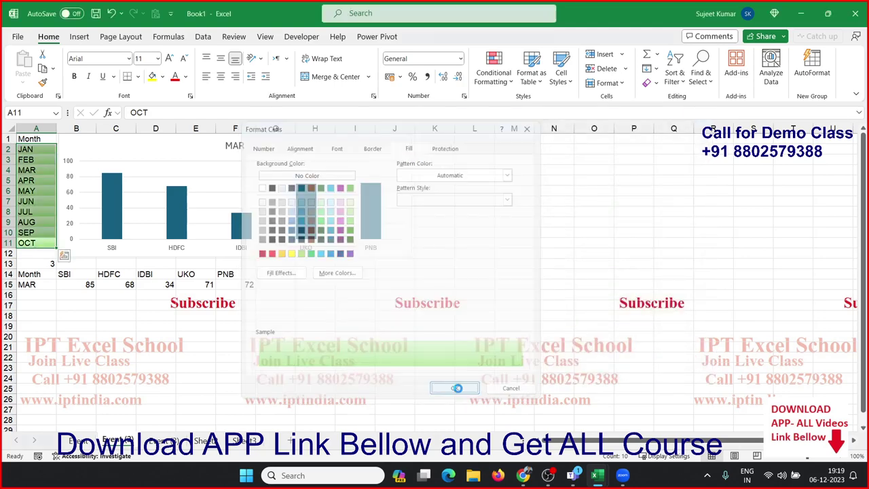
{"action": "left_click", "coordinate": [194, 341]}
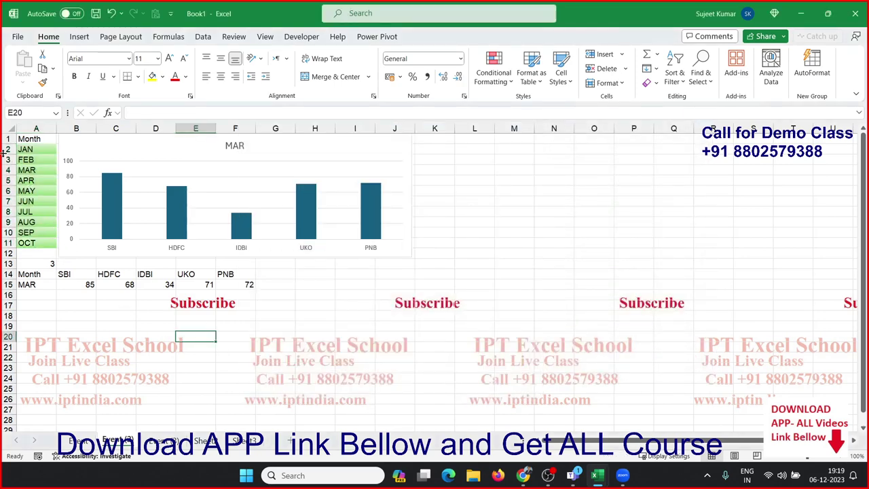
- Make the month rows 2–11 taller, at height 21
{"action": "left_click_drag", "start_coordinate": [6, 149], "coordinate": [10, 252]}
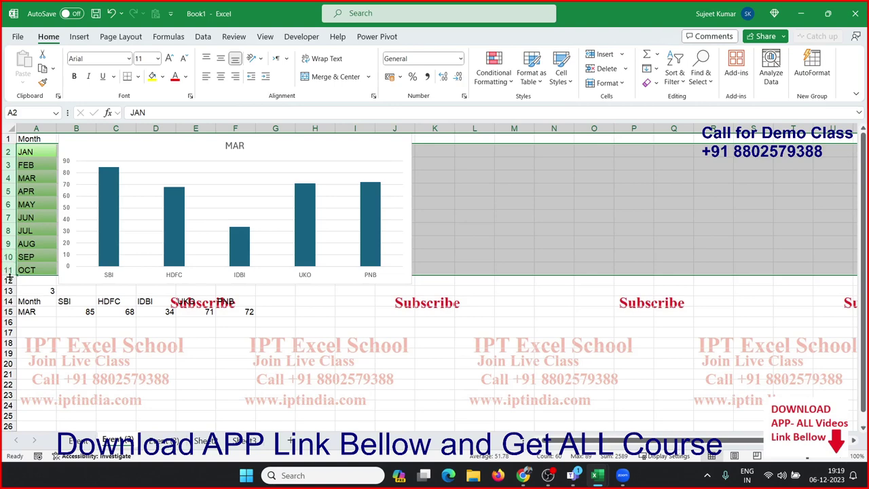
{"action": "left_click_drag", "start_coordinate": [9, 276], "coordinate": [10, 280]}
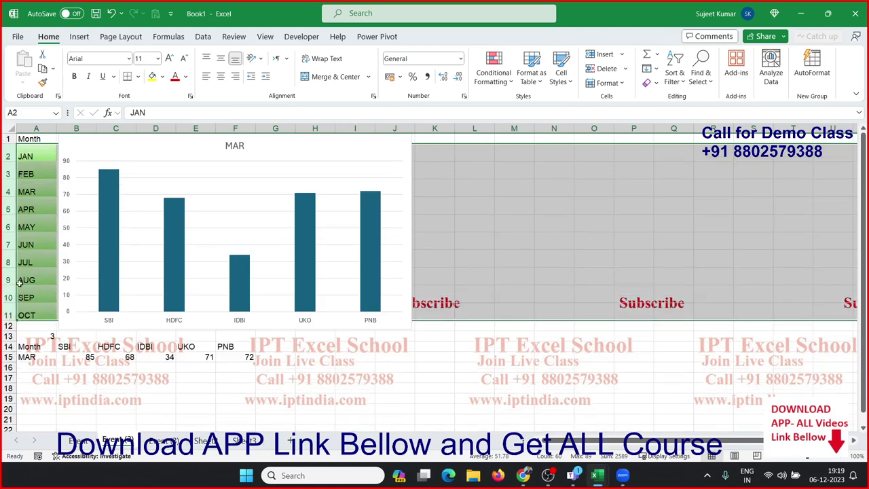
{"action": "left_click", "coordinate": [33, 297]}
- Select A2:A11 and centre the month names horizontally and vertically
{"action": "left_click", "coordinate": [51, 314]}
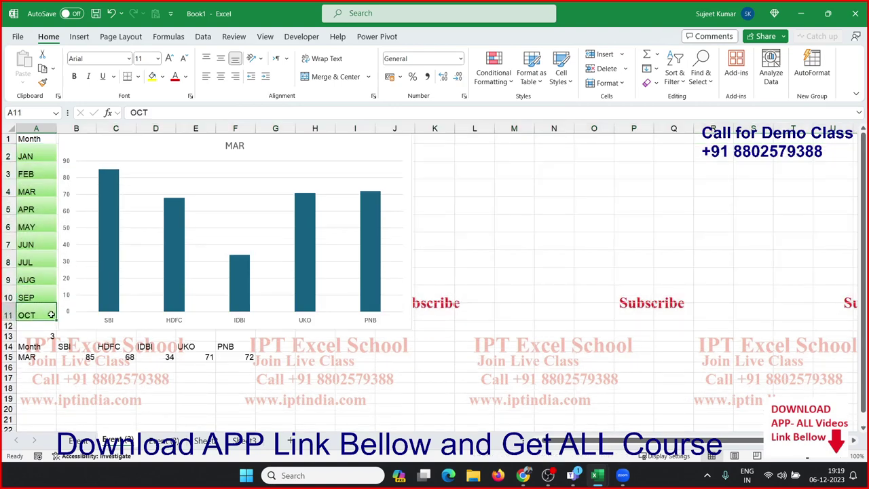
{"action": "key", "text": "ctrl+shift+Up"}
{"action": "key", "text": "shift+Down"}
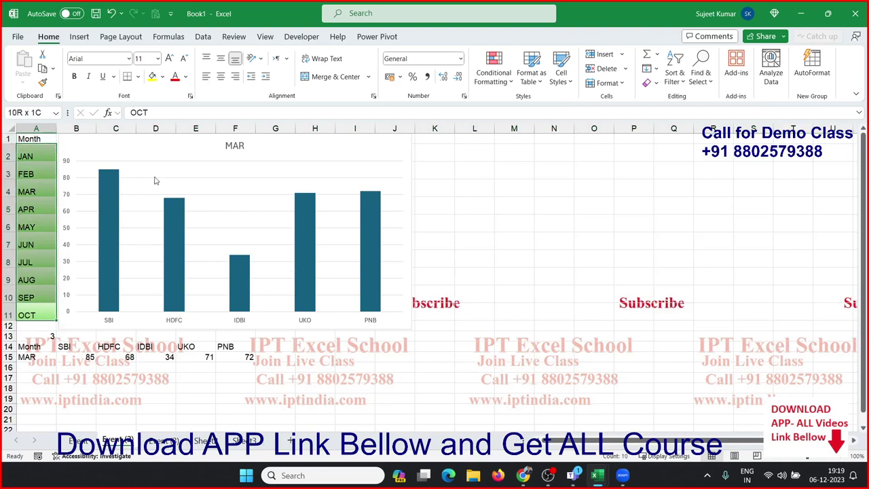
{"action": "left_click", "coordinate": [221, 77]}
{"action": "left_click", "coordinate": [221, 58]}
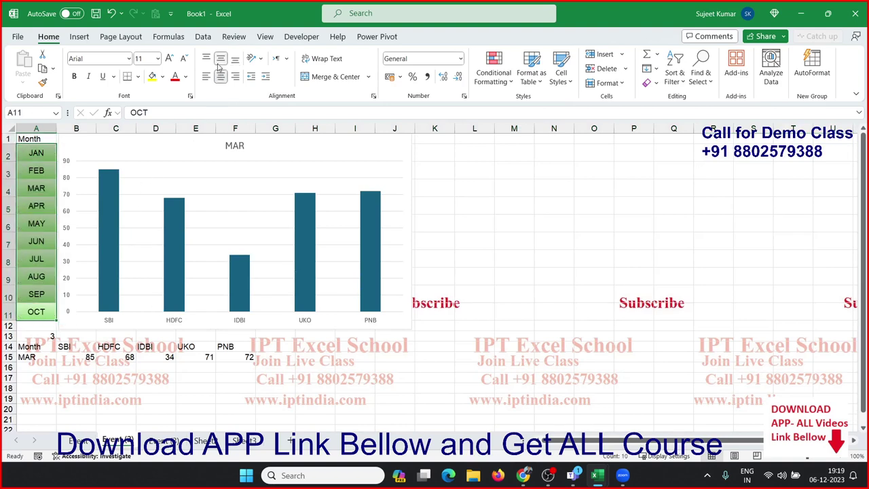
{"action": "left_click", "coordinate": [472, 190]}
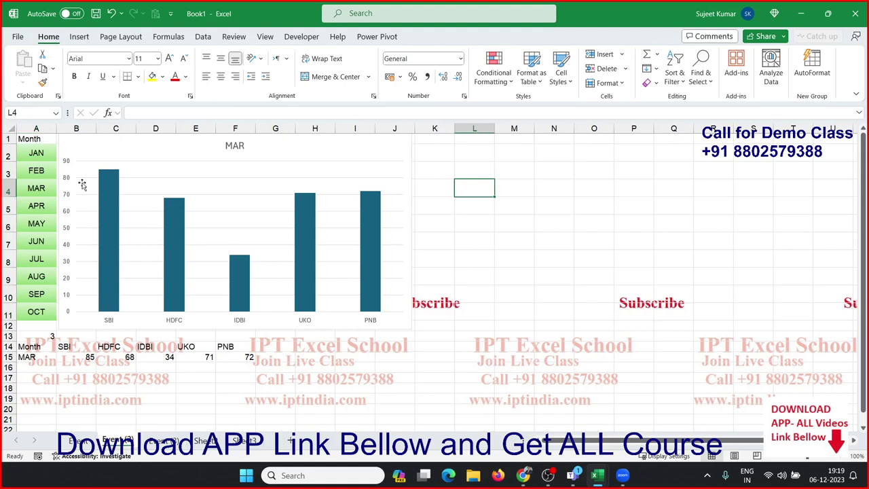
- Select JAN, FEB and MAR in turn to check the chart
{"action": "left_click", "coordinate": [41, 154]}
{"action": "left_click", "coordinate": [36, 171]}
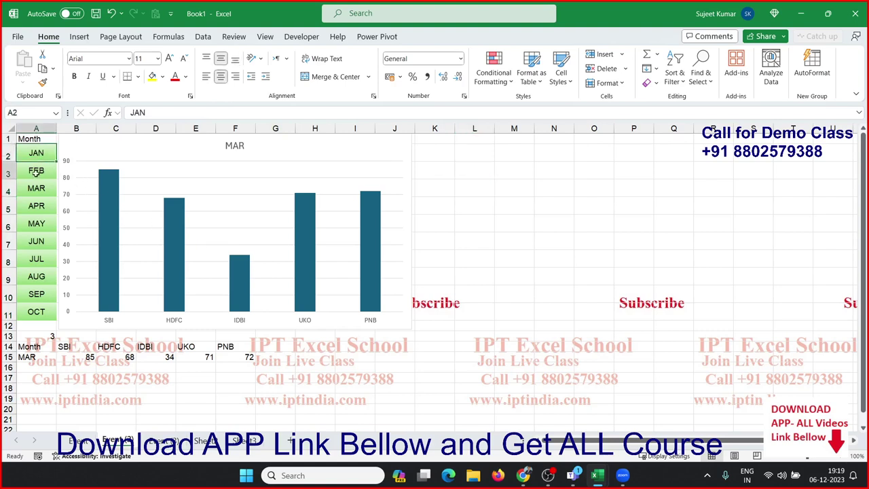
{"action": "left_click", "coordinate": [35, 185]}
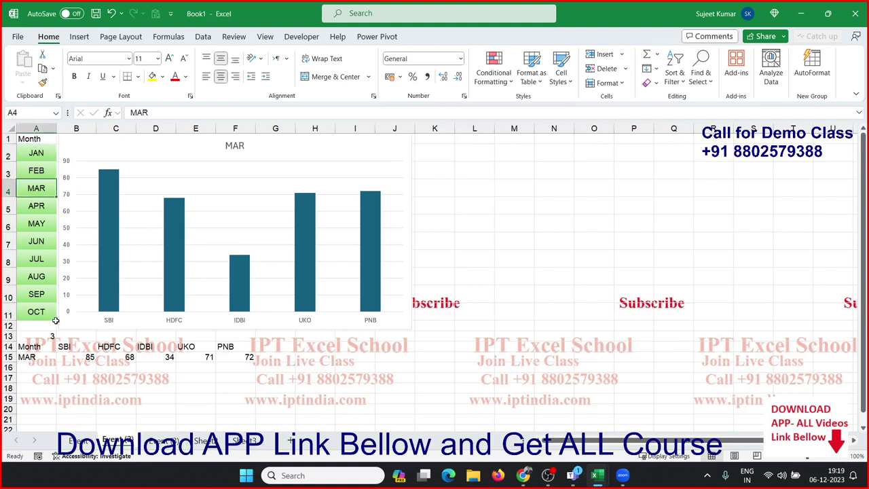
- Open the code window behind the Event (2) sheet via View Code
{"action": "right_click", "coordinate": [117, 441]}
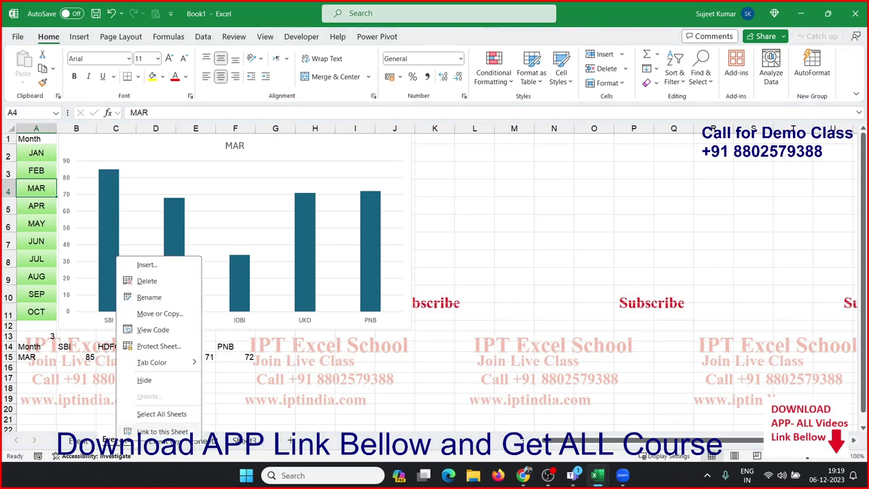
{"action": "left_click", "coordinate": [158, 314]}
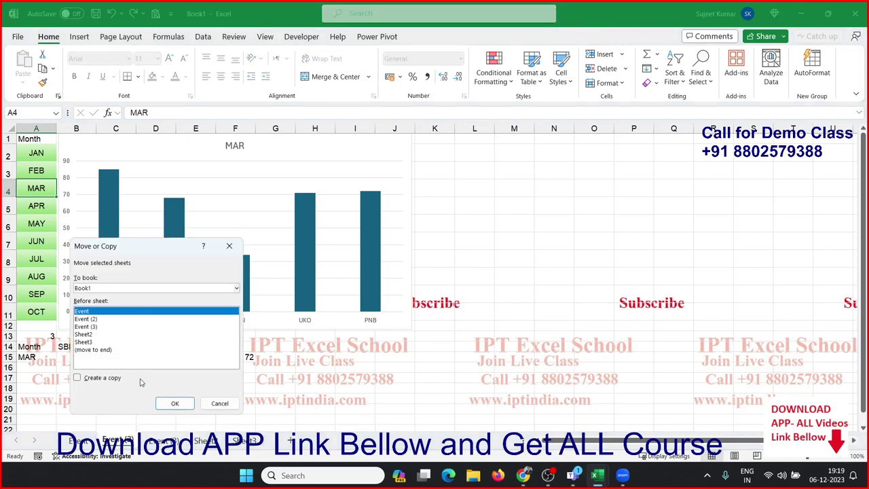
{"action": "key", "text": "Return"}
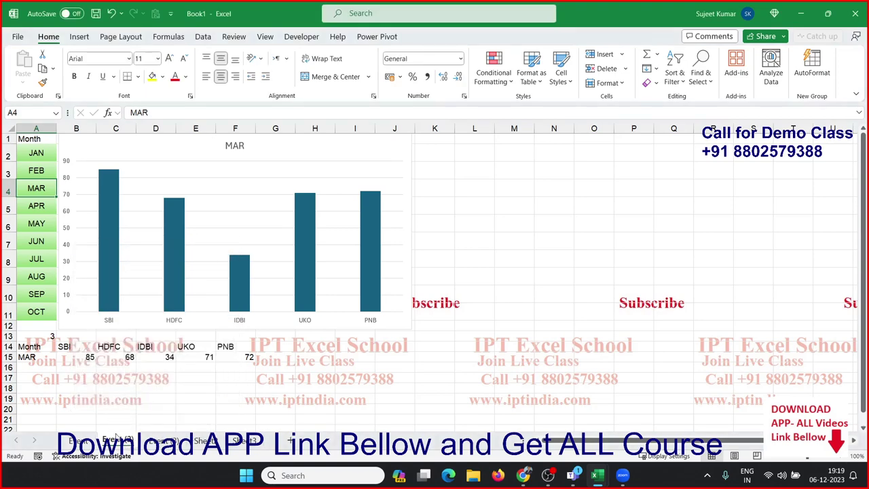
{"action": "right_click", "coordinate": [124, 441]}
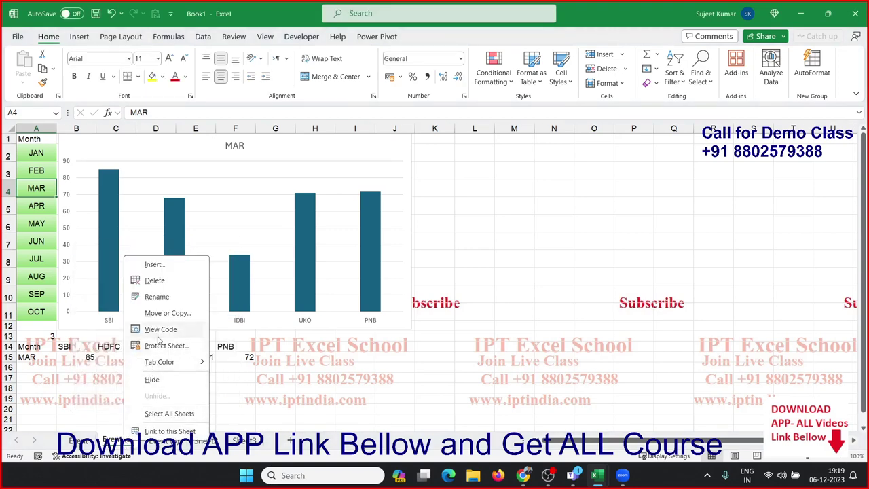
{"action": "left_click", "coordinate": [162, 330]}
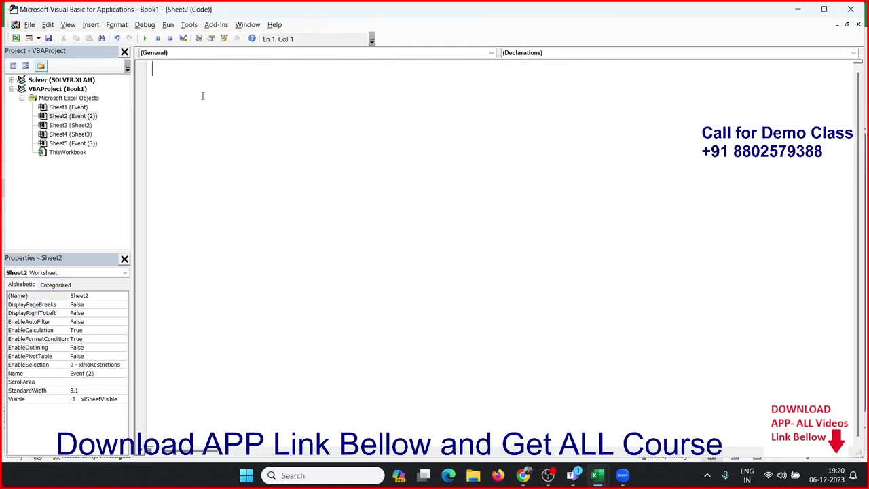
- Create a Worksheet_SelectionChange procedure and begin a 'range(' line inside it
{"action": "left_click", "coordinate": [182, 54]}
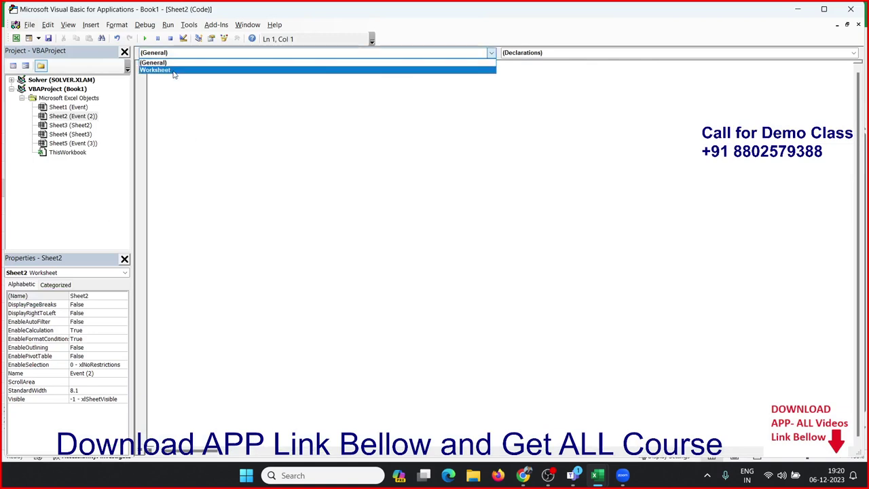
{"action": "left_click", "coordinate": [176, 71]}
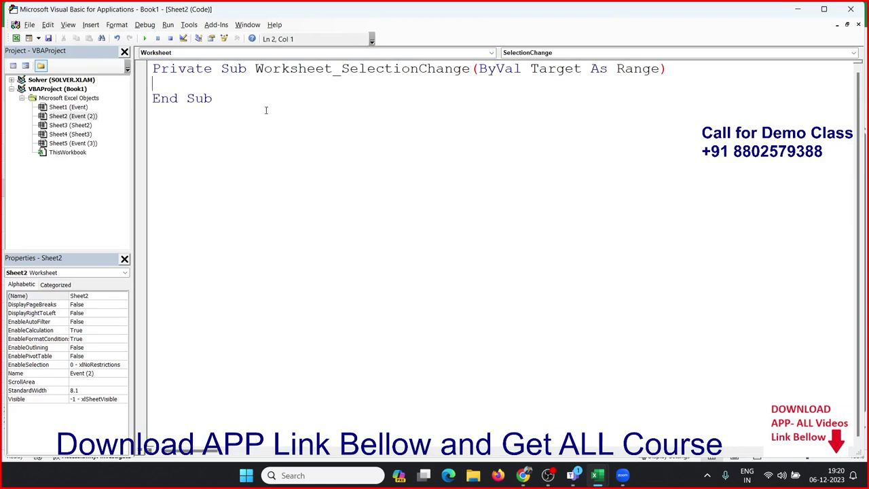
{"action": "key", "text": "Return"}
{"action": "key", "text": "Return"}
{"action": "key", "text": "Return"}
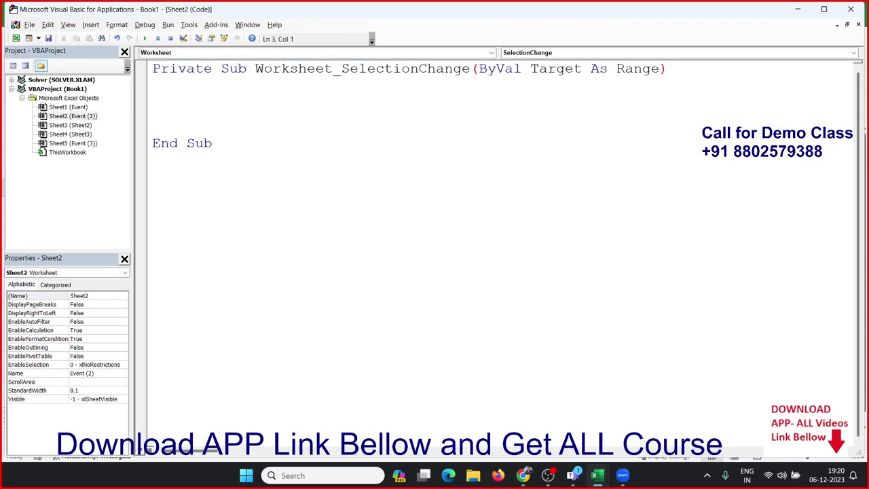
{"action": "type", "text": "range"}
{"action": "type", "text": "("}
- Test the unfinished macro by changing the selection, then dismiss the syntax error
{"action": "key", "text": "alt+F11"}
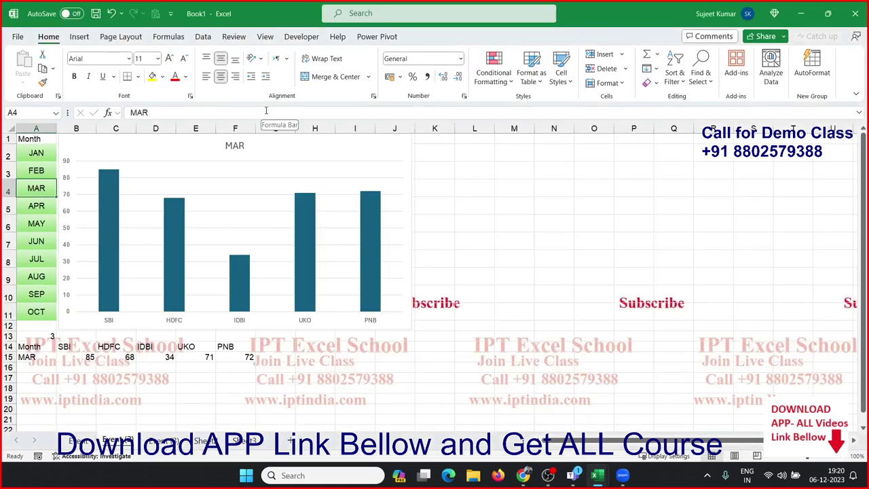
{"action": "key", "text": "Down"}
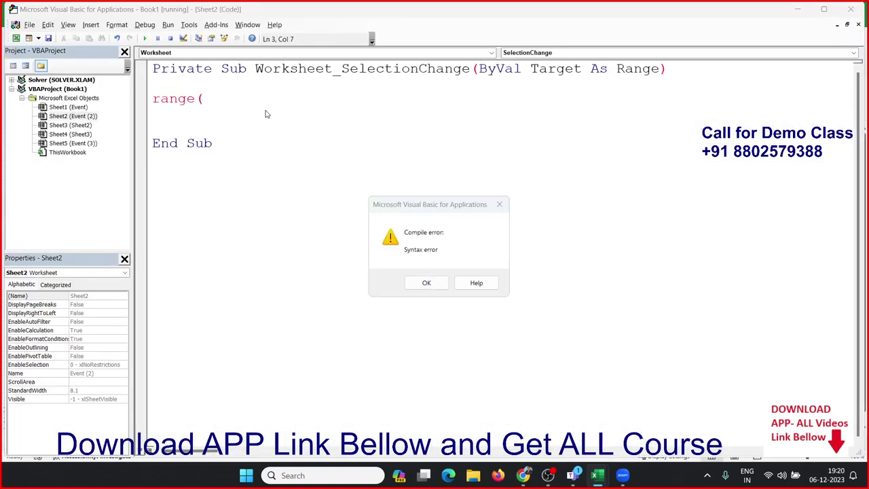
{"action": "key", "text": "Return"}
{"action": "key", "text": "alt+F11"}
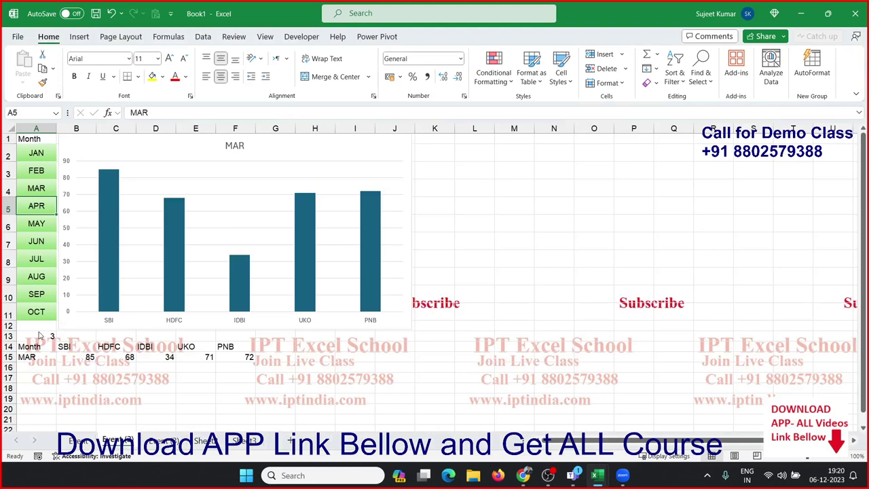
{"action": "left_click", "coordinate": [113, 338]}
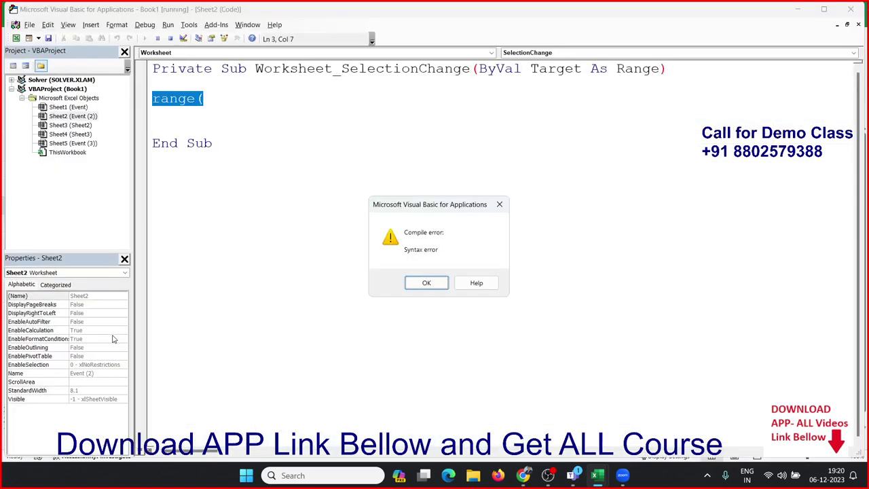
{"action": "key", "text": "Return"}
- Complete the line Range("A13").Value = Target.Row - 1, resume the macro, and return to Excel
{"action": "left_click", "coordinate": [216, 103]}
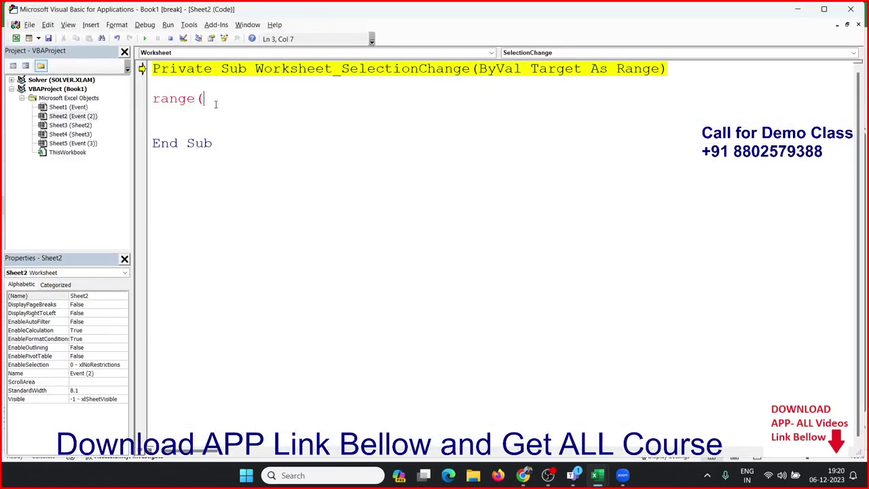
{"action": "type", "text": "\"A13"}
{"action": "type", "text": ").v"}
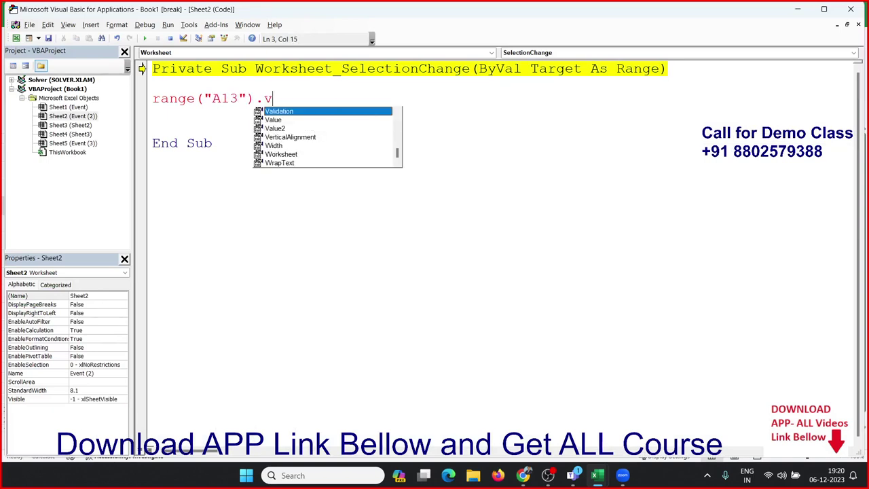
{"action": "key", "text": "Tab"}
{"action": "type", "text": "="}
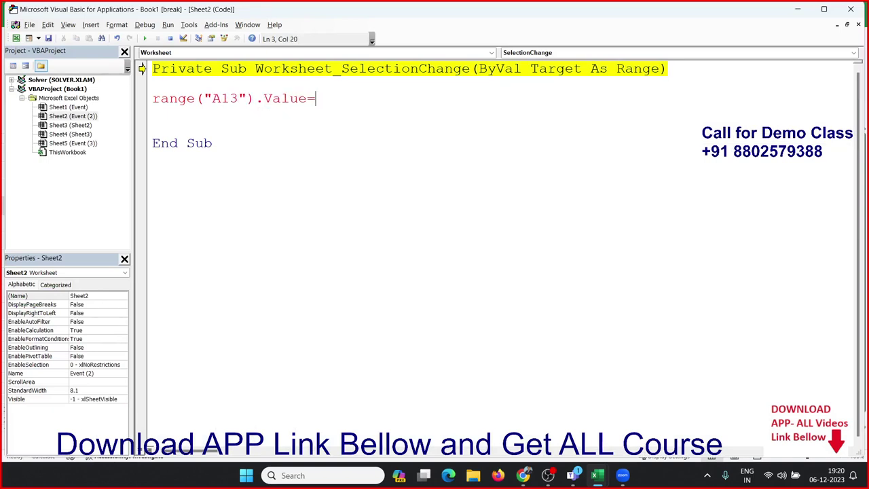
{"action": "type", "text": "ta"}
{"action": "type", "text": "rget"}
{"action": "type", "text": ".w"}
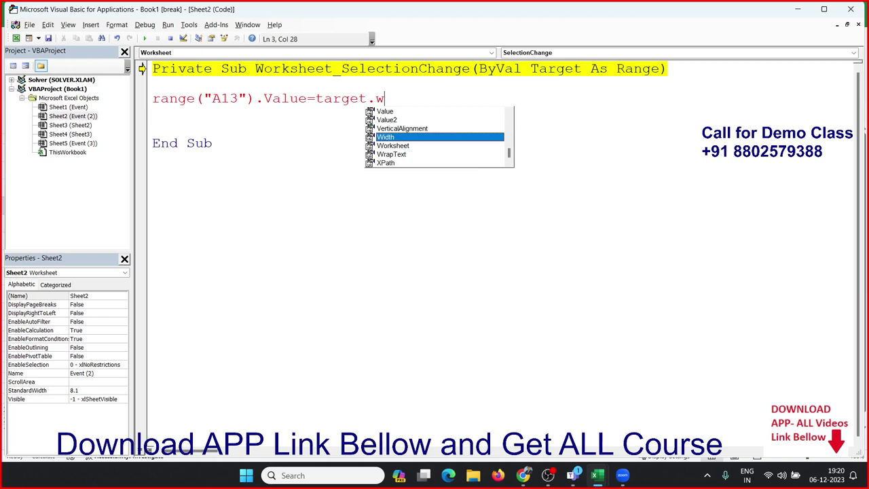
{"action": "key", "text": "BackSpace"}
{"action": "type", "text": "row"}
{"action": "key", "text": "Tab"}
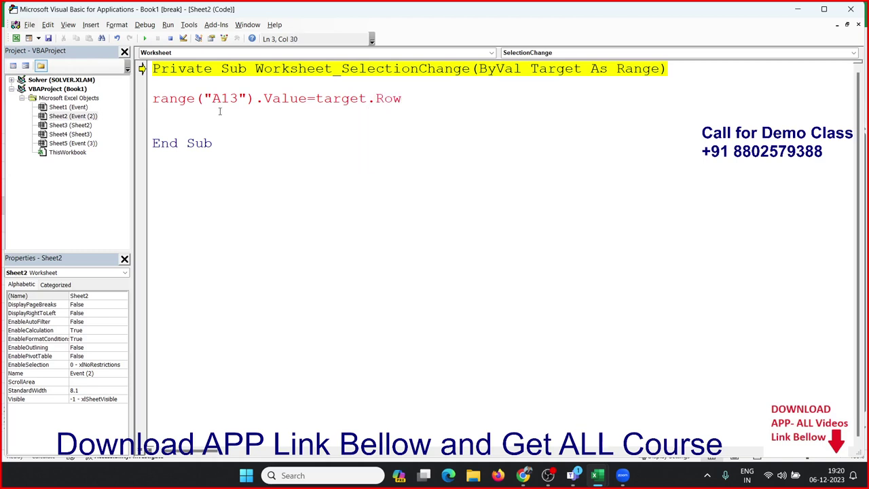
{"action": "type", "text": "- 1"}
{"action": "key", "text": "Return"}
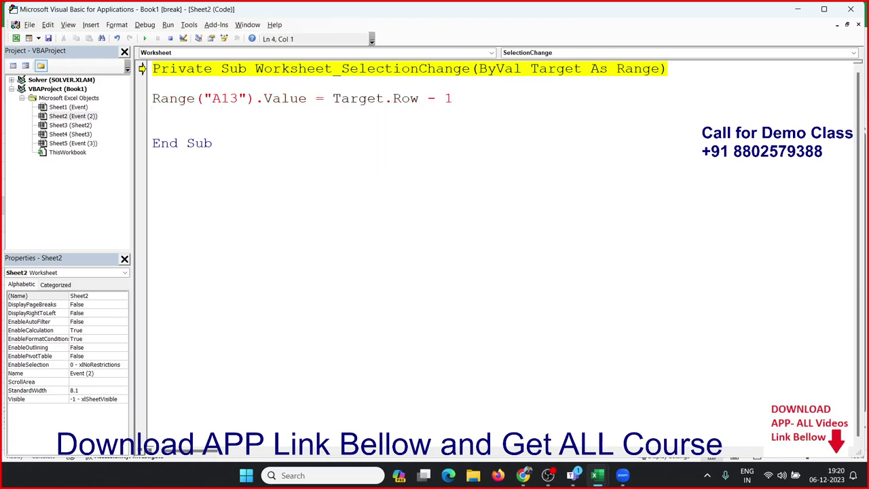
{"action": "left_click", "coordinate": [145, 38]}
{"action": "key", "text": "alt+F11"}
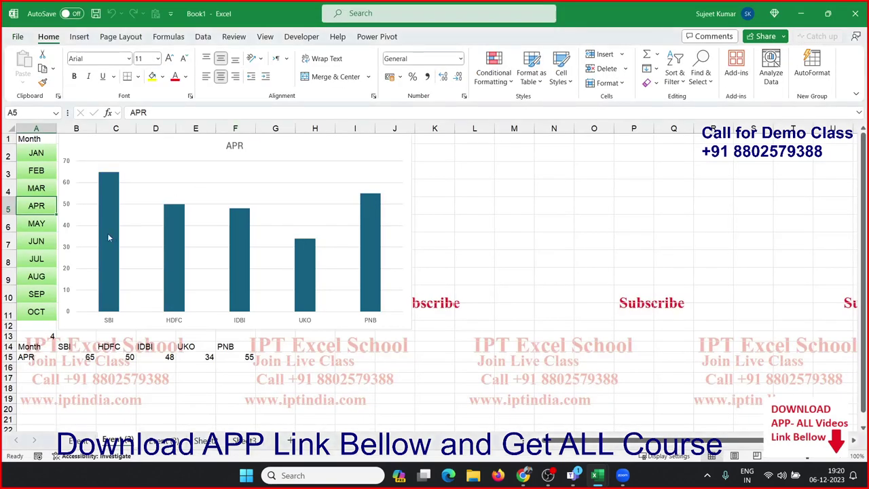
- Select JUN to test the macro, then select the month chart and open Chart Design
{"action": "left_click", "coordinate": [42, 240]}
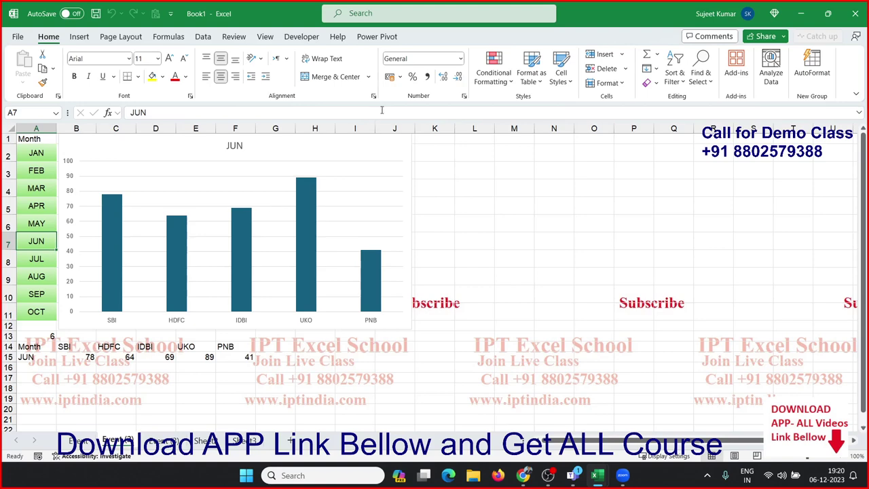
{"action": "left_click", "coordinate": [375, 156]}
{"action": "left_click", "coordinate": [438, 39]}
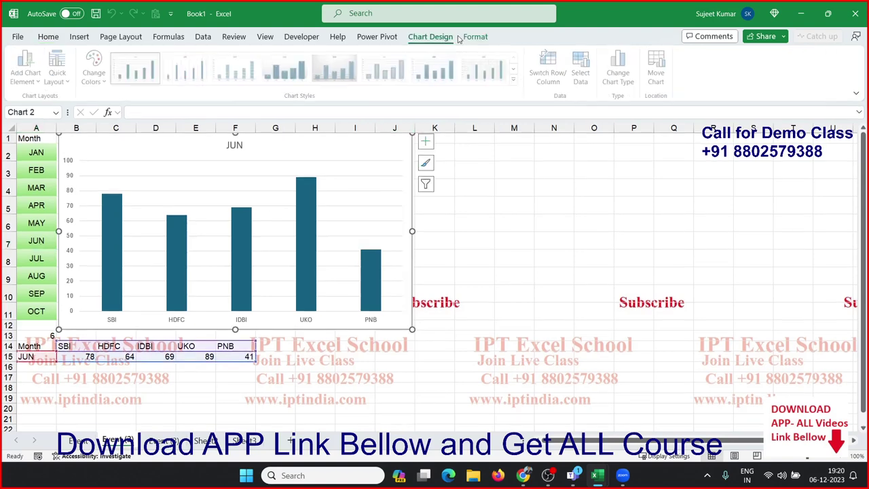
- Apply the dark teal hatched-bar chart style, then click SEP back through JAN
{"action": "left_click", "coordinate": [515, 79]}
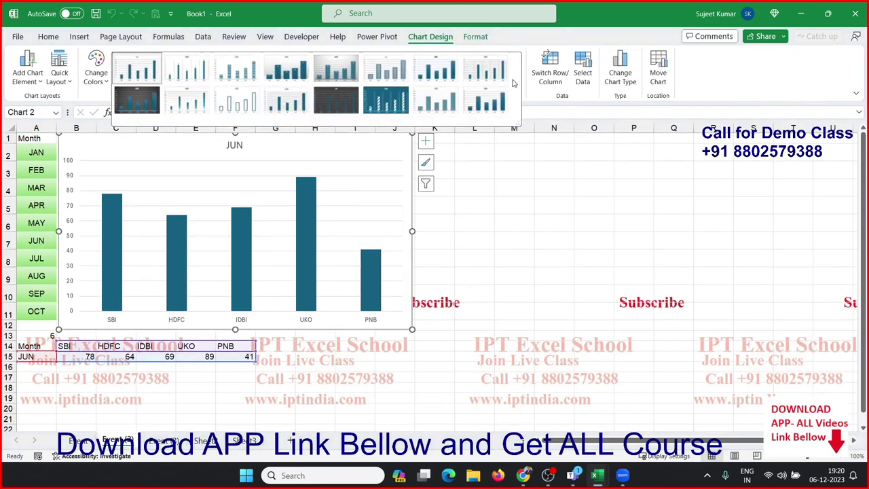
{"action": "left_click", "coordinate": [386, 101]}
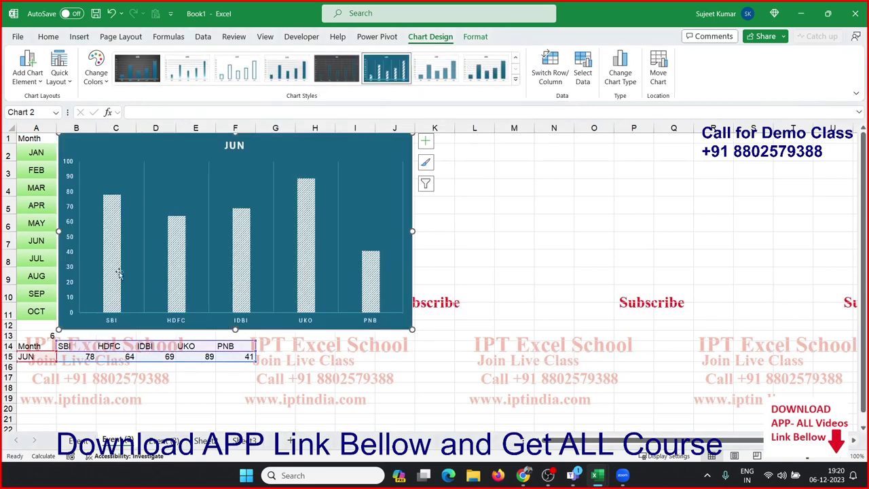
{"action": "left_click", "coordinate": [36, 294]}
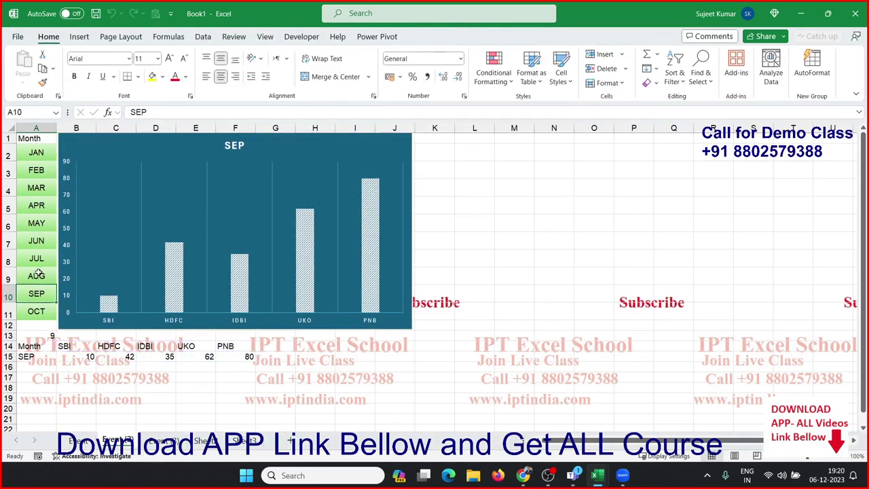
{"action": "left_click", "coordinate": [39, 272]}
{"action": "left_click", "coordinate": [39, 259]}
{"action": "left_click", "coordinate": [41, 242]}
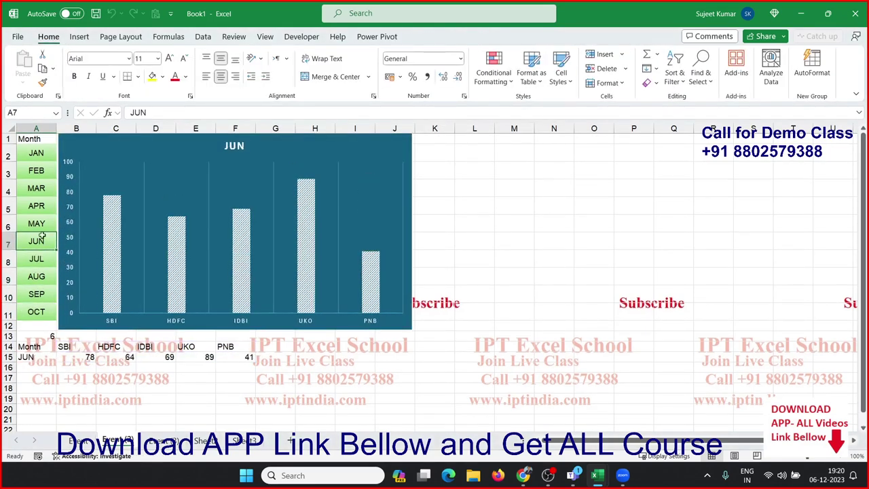
{"action": "left_click", "coordinate": [42, 225]}
{"action": "left_click", "coordinate": [44, 207]}
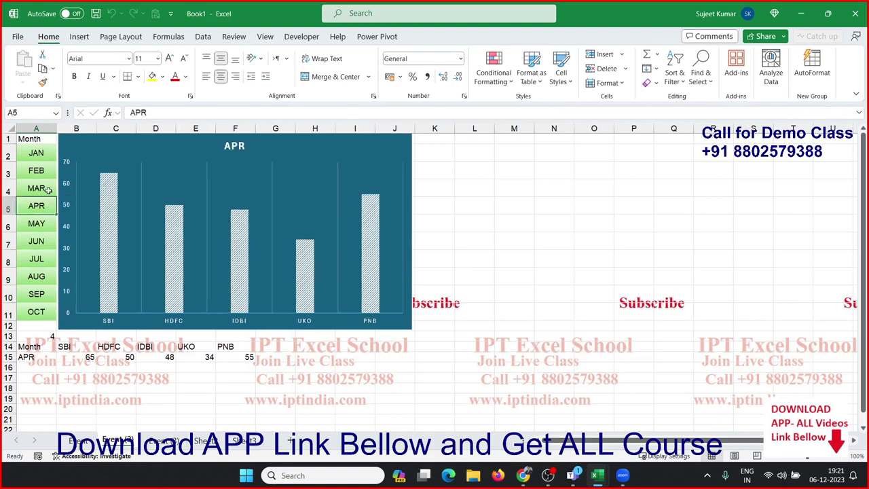
{"action": "left_click", "coordinate": [47, 190]}
{"action": "left_click", "coordinate": [47, 171]}
{"action": "left_click", "coordinate": [45, 155]}
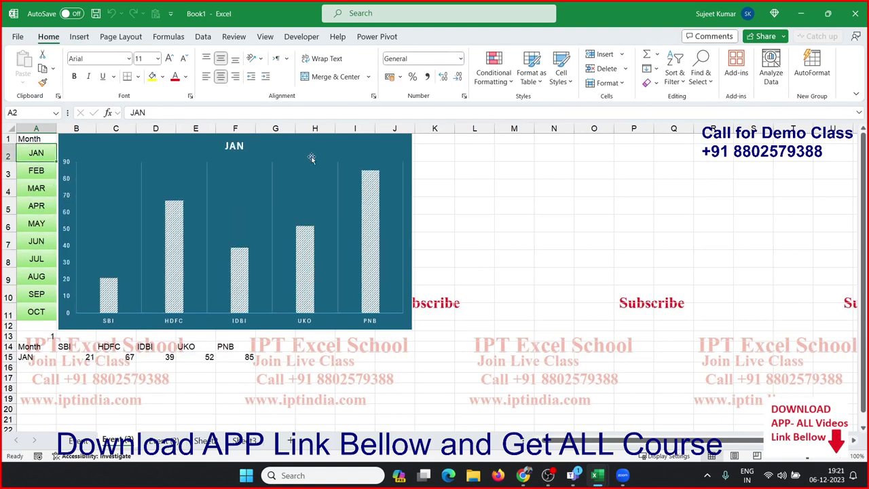
- Click cells outside the list, the Month header, JAN, then OCT (17, 57, 56, 66, 58)
{"action": "left_click", "coordinate": [474, 153]}
{"action": "key", "text": "Down"}
{"action": "key", "text": "Down"}
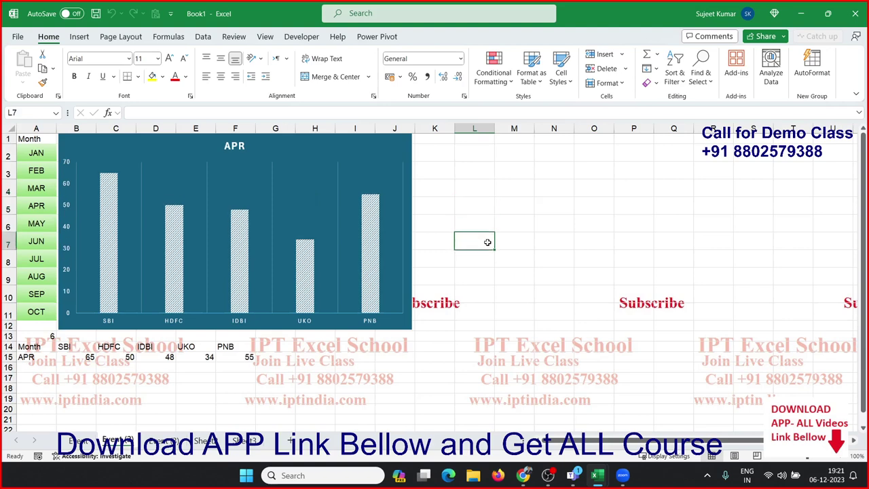
{"action": "key", "text": "Down"}
{"action": "key", "text": "Down"}
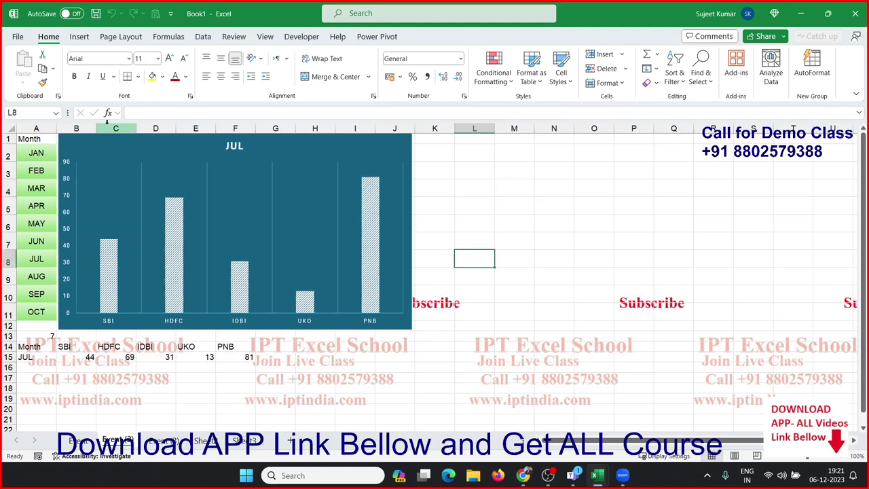
{"action": "left_click", "coordinate": [44, 137]}
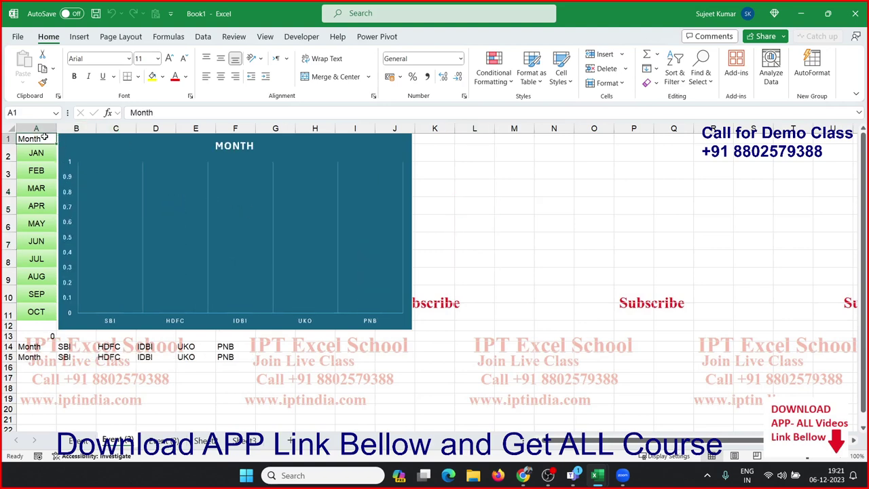
{"action": "left_click", "coordinate": [38, 156]}
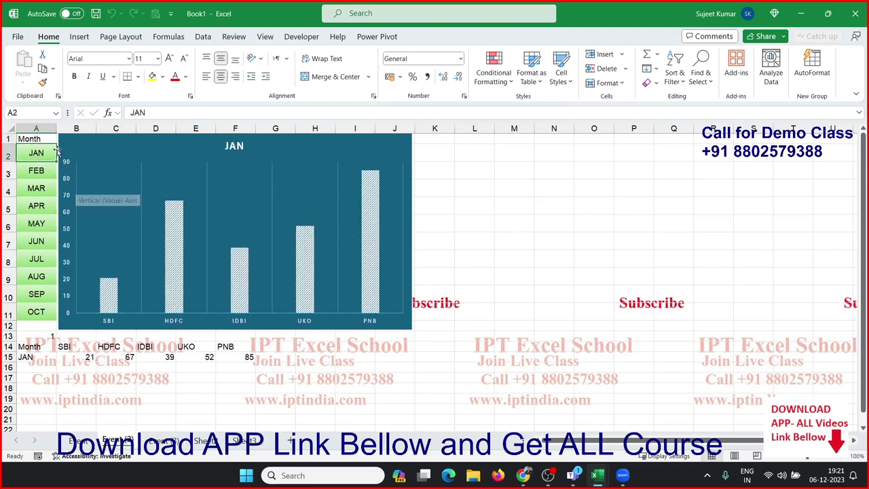
{"action": "left_click", "coordinate": [23, 312]}
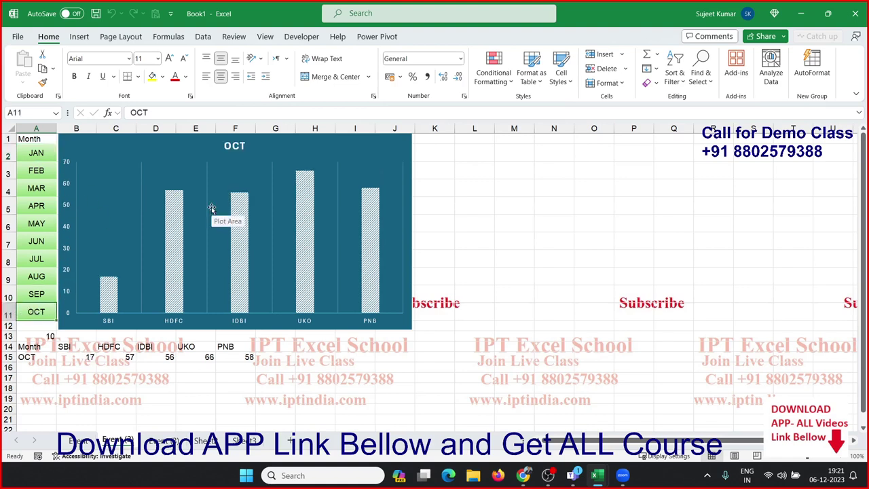
- Add a 'Dim r, c As Long' declaration above the A13 statement
{"action": "key", "text": "alt+F11"}
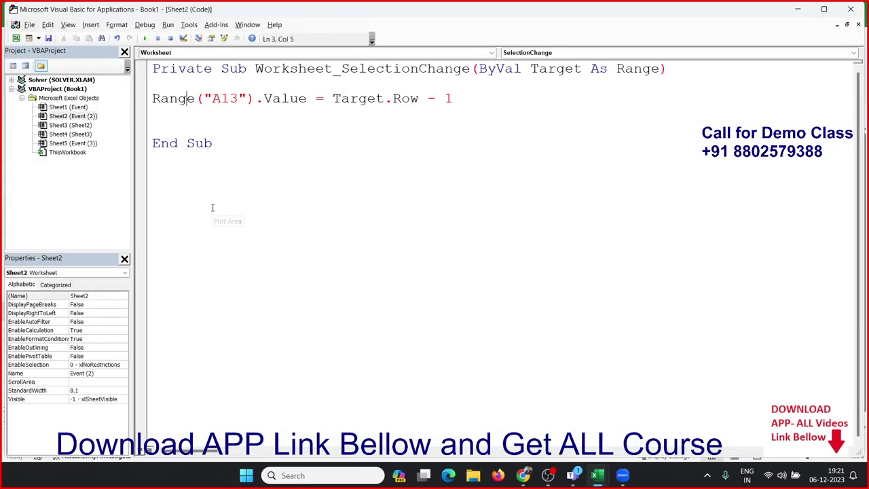
{"action": "left_click", "coordinate": [171, 99]}
{"action": "key", "text": "Up"}
{"action": "key", "text": "Return"}
{"action": "key", "text": "Up"}
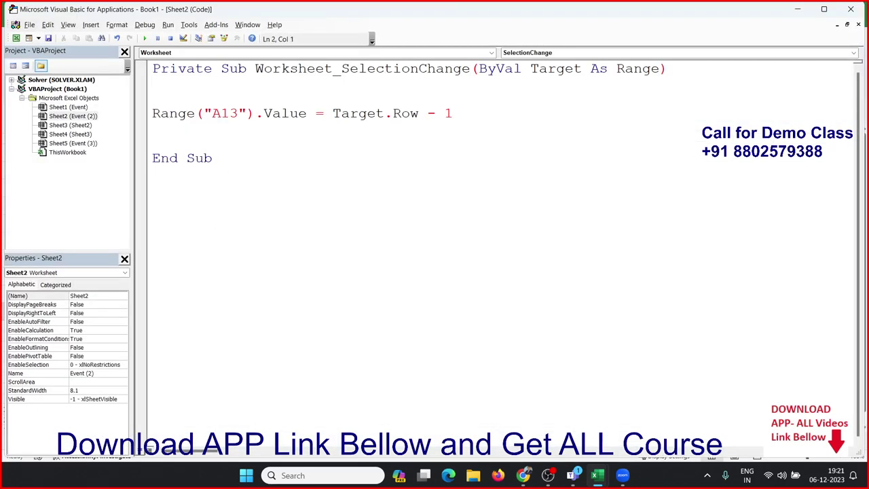
{"action": "type", "text": "dim"}
{"action": "type", "text": " r ,"}
{"action": "type", "text": " c as lo"}
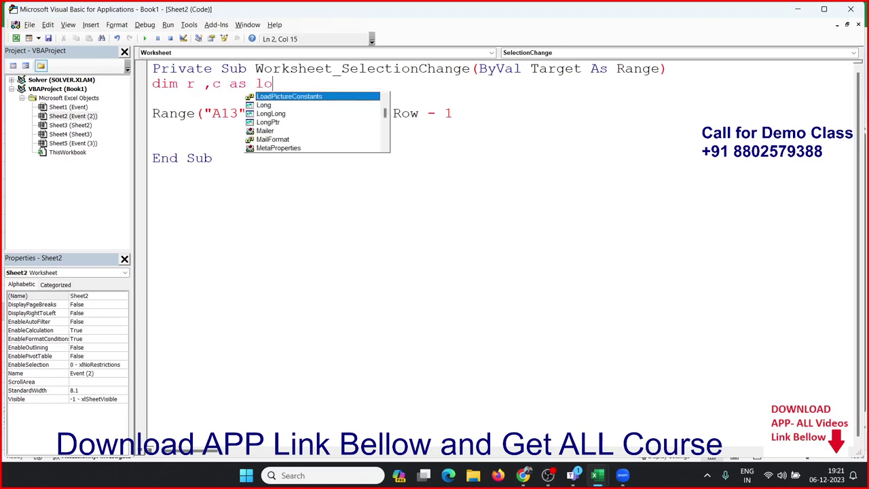
{"action": "type", "text": "ng"}
{"action": "key", "text": "Return"}
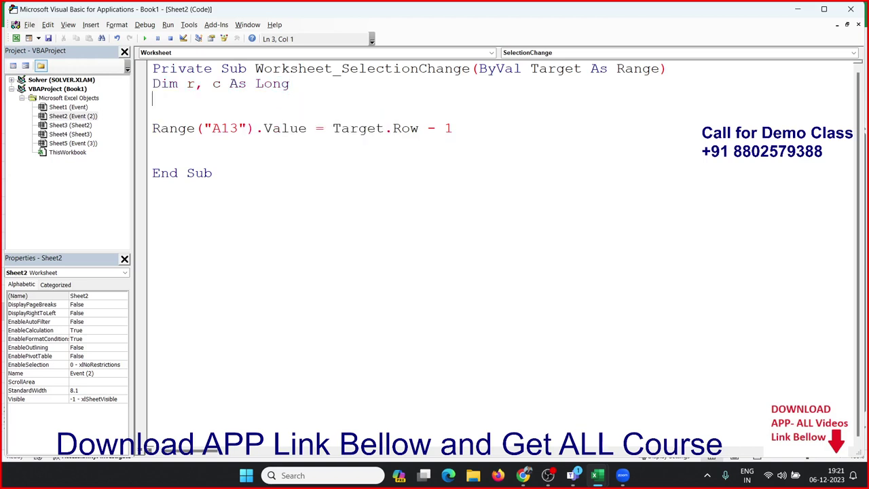
- Set r = Target.Row and c = Target.Column, then begin the condition 'If r>=2 and r<'
{"action": "type", "text": "r="}
{"action": "type", "text": "cel"}
{"action": "type", "text": "ls"}
{"action": "key", "text": "BackSpace"}
{"action": "key", "text": "BackSpace"}
{"action": "key", "text": "BackSpace"}
{"action": "key", "text": "BackSpace"}
{"action": "key", "text": "BackSpace"}
{"action": "type", "text": "tar"}
{"action": "type", "text": "get."}
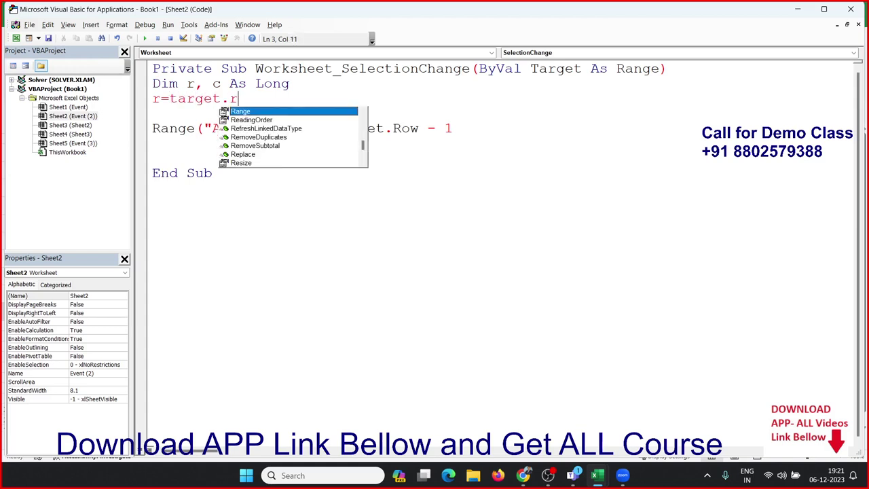
{"action": "type", "text": "row"}
{"action": "key", "text": "Tab"}
{"action": "key", "text": "Return"}
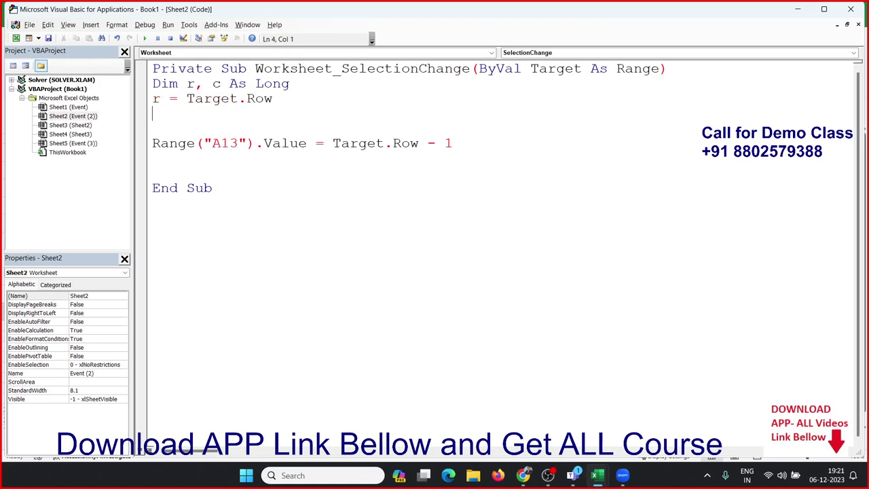
{"action": "type", "text": "c=ta"}
{"action": "type", "text": "rget"}
{"action": "type", "text": ".col"}
{"action": "key", "text": "Tab"}
{"action": "key", "text": "Return"}
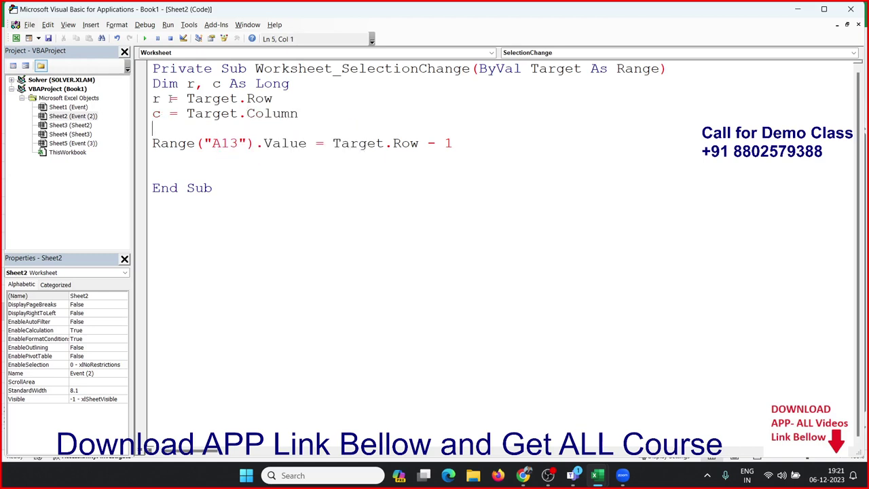
{"action": "key", "text": "Return"}
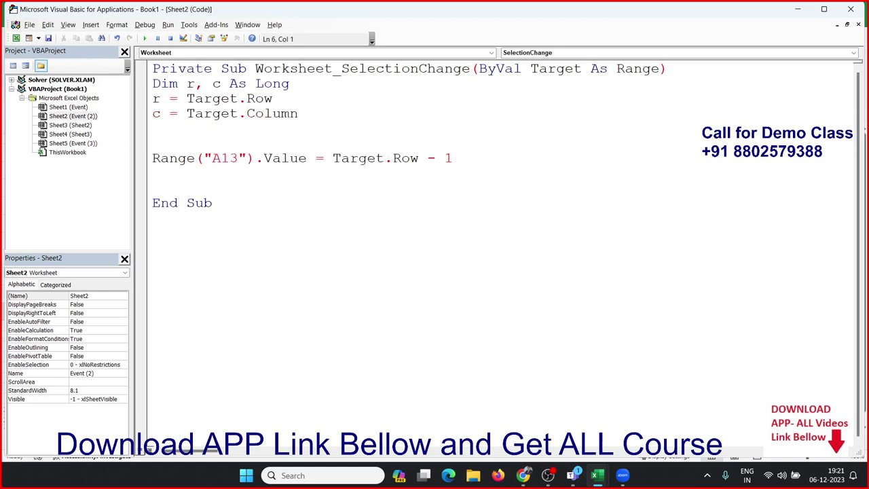
{"action": "type", "text": "if r>"}
{"action": "type", "text": "="}
{"action": "type", "text": "2 and "}
{"action": "type", "text": "r<+"}
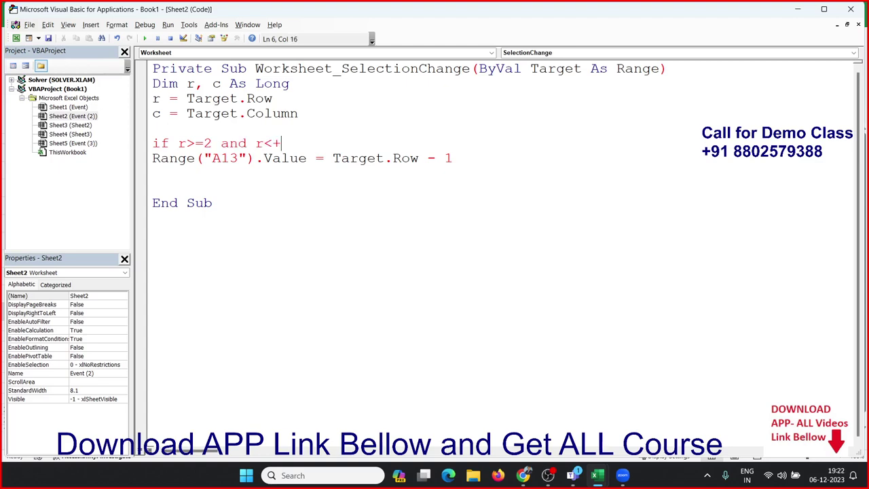
- Wrap the A13 line in If r >= 2 And r <= 11 And c = 1 Then … End If, then return to Excel
{"action": "key", "text": "alt+Tab"}
{"action": "key", "text": "alt+Tab"}
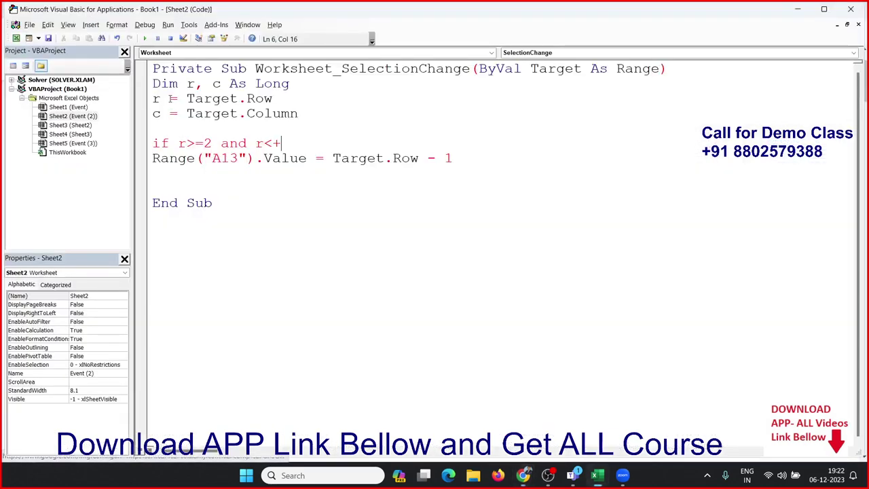
{"action": "key", "text": "alt+Tab"}
{"action": "key", "text": "alt+Tab"}
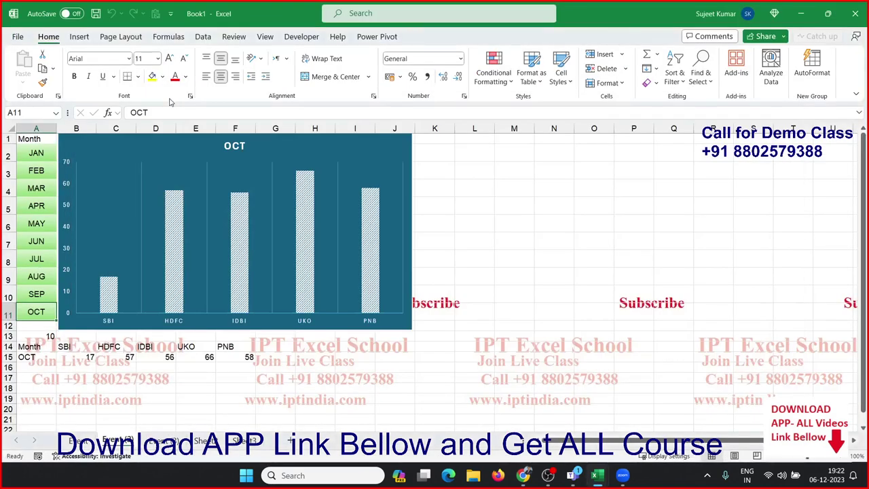
{"action": "key", "text": "alt+Tab"}
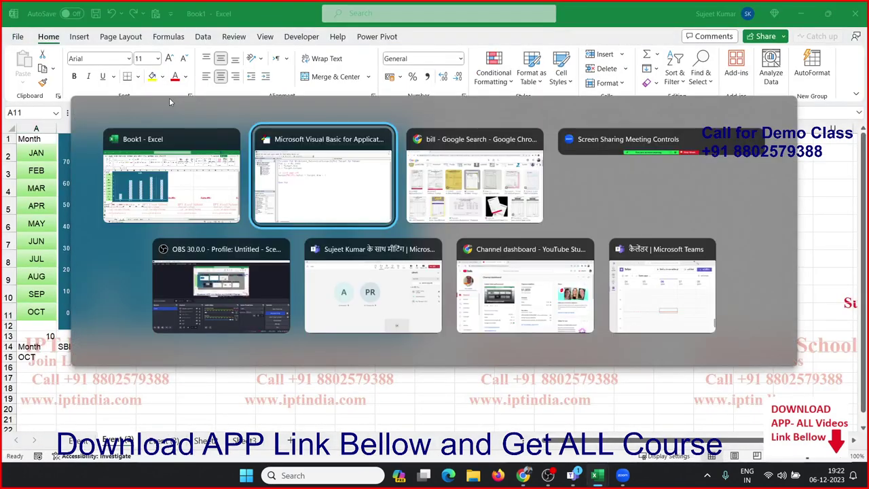
{"action": "key", "text": "BackSpace"}
{"action": "type", "text": "=2 and r<="}
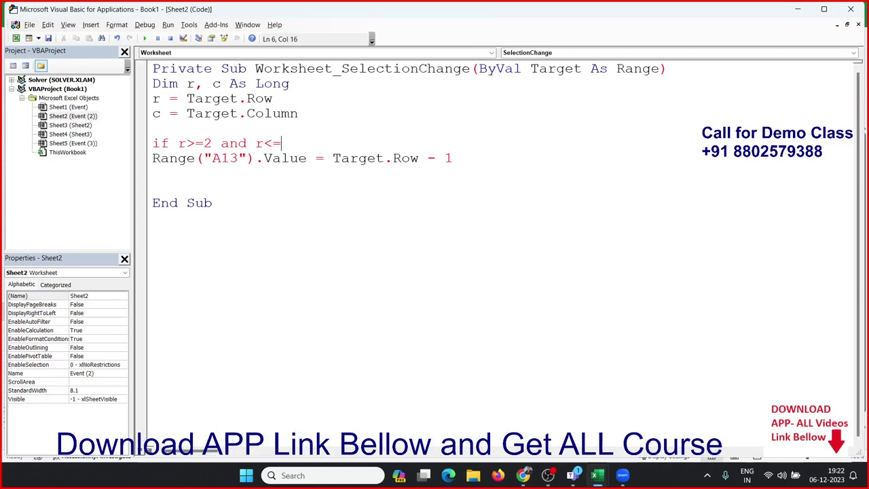
{"action": "type", "text": "11 a"}
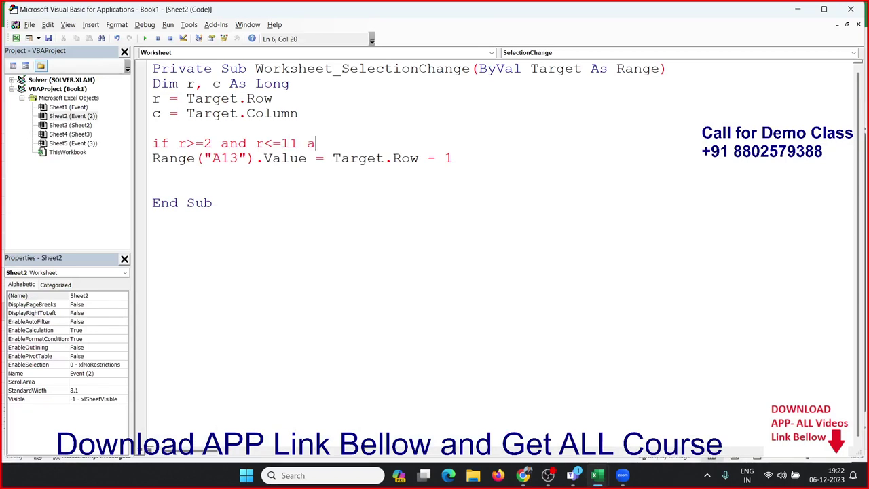
{"action": "type", "text": "nd c="}
{"action": "type", "text": "1 then"}
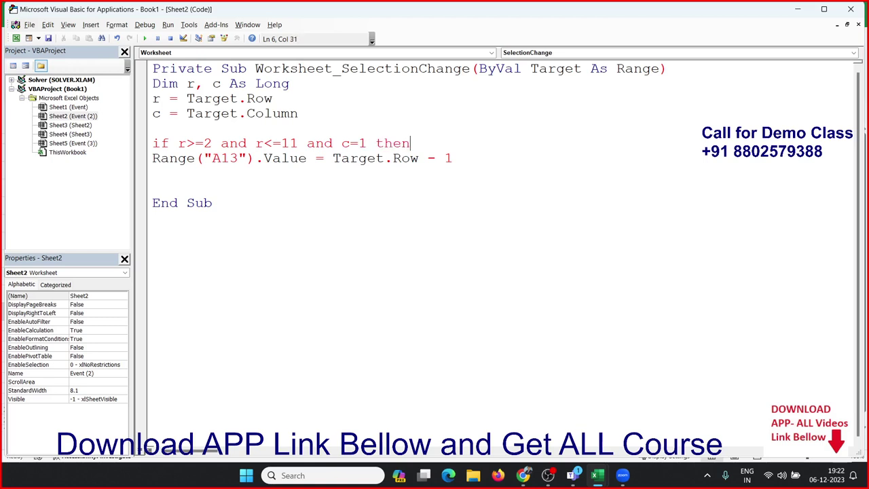
{"action": "key", "text": "Down"}
{"action": "left_click", "coordinate": [152, 173]}
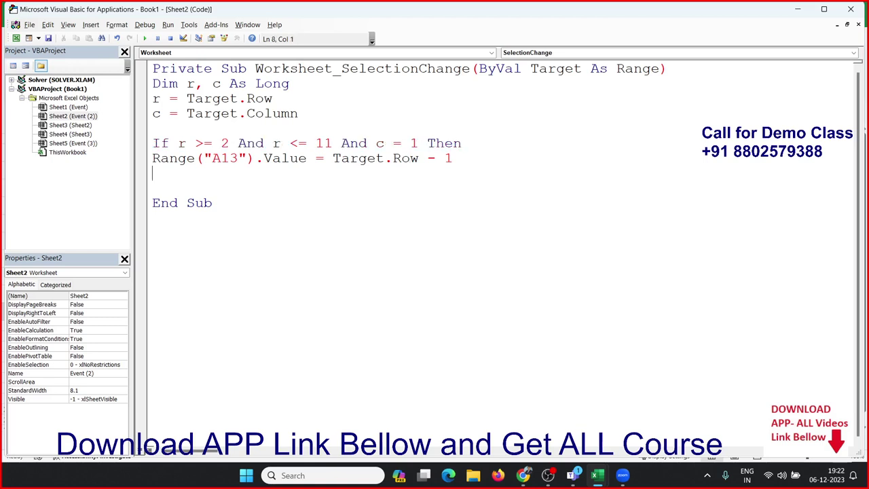
{"action": "type", "text": "end if"}
{"action": "key", "text": "Up"}
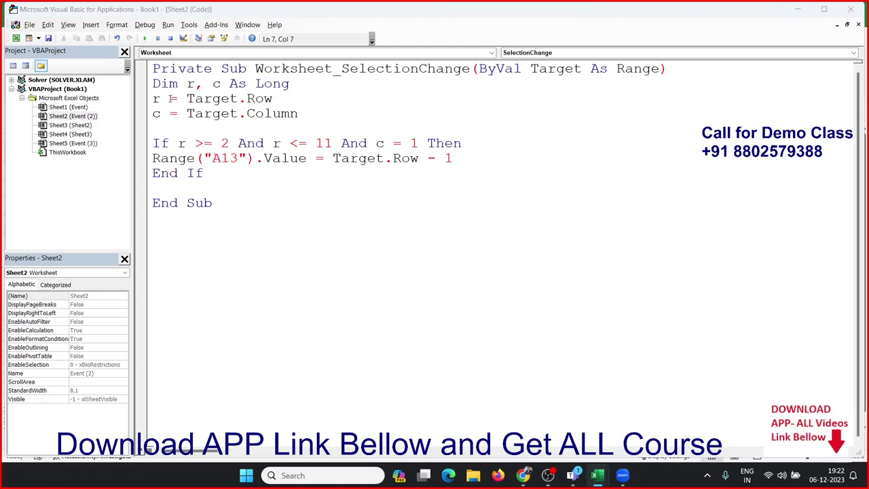
{"action": "key", "text": "alt+F11"}
- Click AUG, JUN, MAY, APR, then the Month header and empty cells to verify the restriction
{"action": "left_click", "coordinate": [42, 275]}
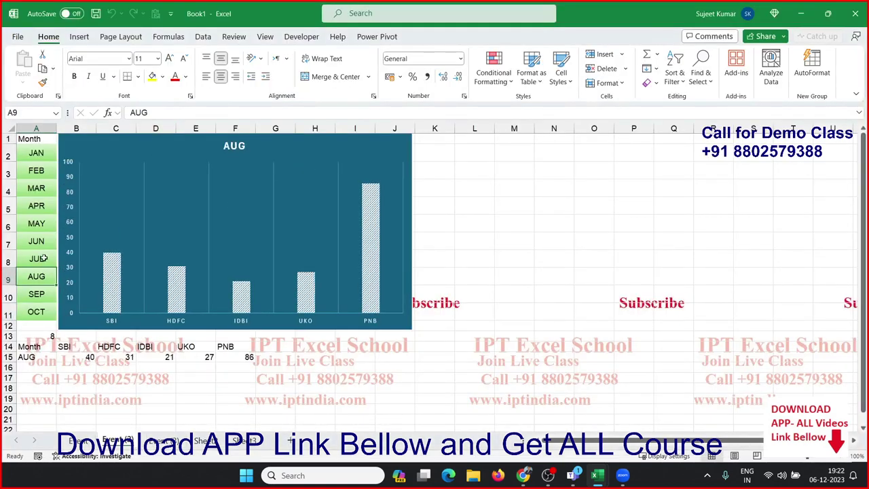
{"action": "left_click", "coordinate": [40, 242]}
{"action": "left_click", "coordinate": [41, 223]}
{"action": "left_click", "coordinate": [44, 206]}
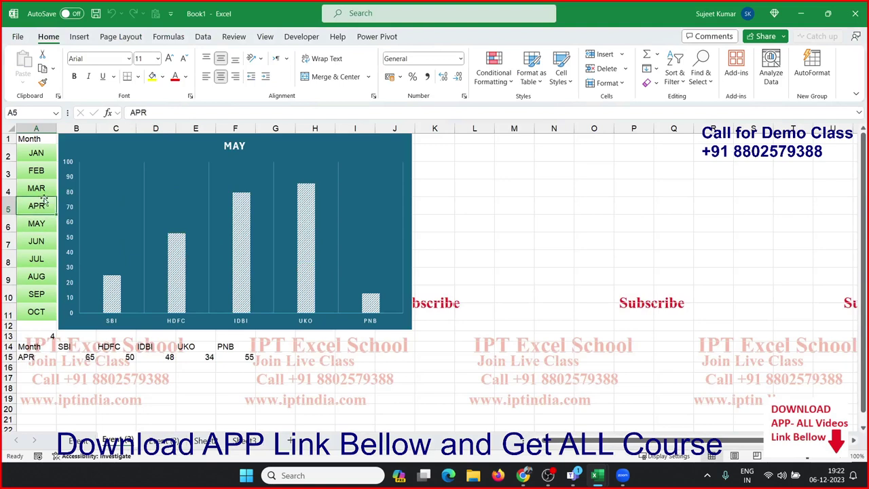
{"action": "left_click", "coordinate": [40, 140]}
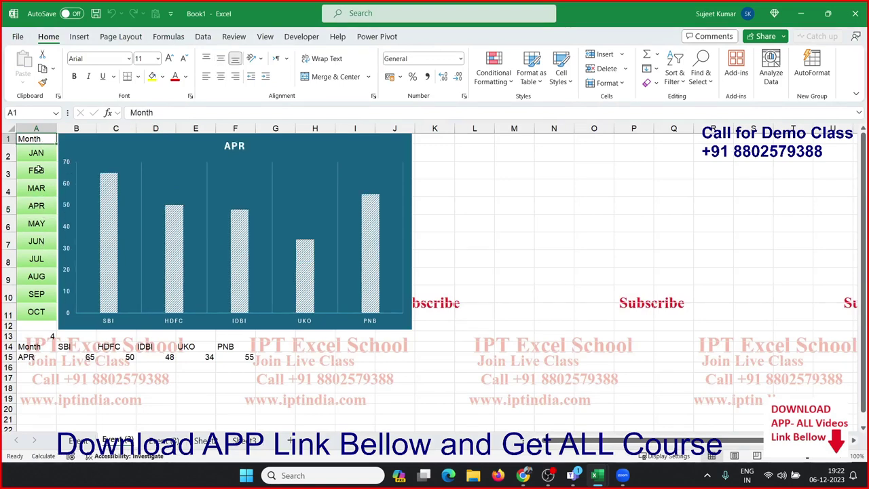
{"action": "left_click", "coordinate": [39, 377]}
{"action": "left_click", "coordinate": [239, 382]}
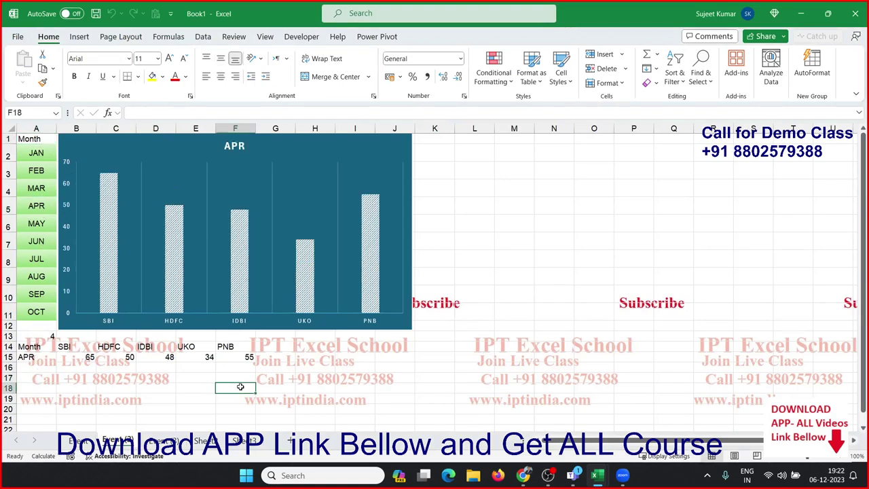
{"action": "left_click", "coordinate": [510, 278]}
{"action": "left_click", "coordinate": [516, 169]}
{"action": "left_click", "coordinate": [483, 171]}
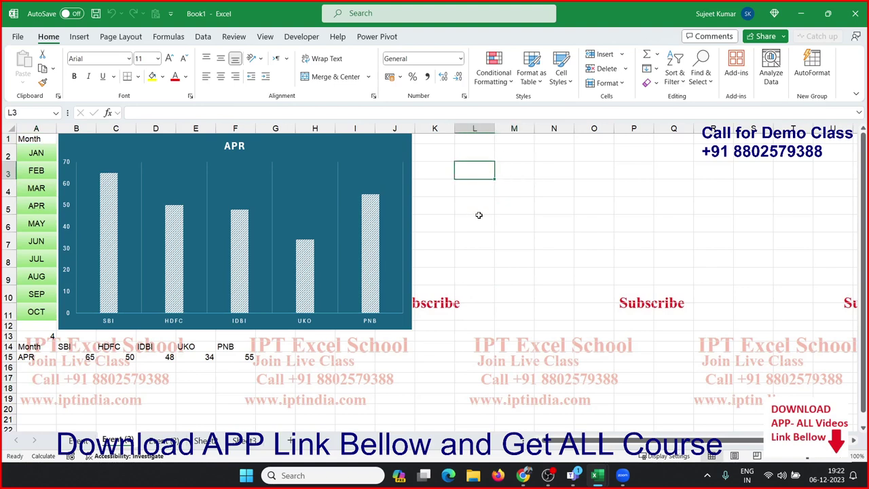
- Pick JAN, MAR through SEP in turn to update the chart
{"action": "left_click", "coordinate": [39, 157]}
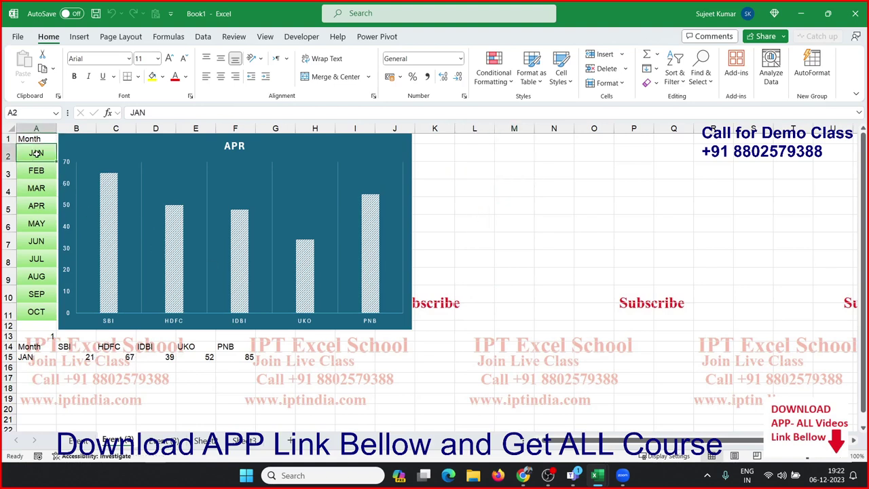
{"action": "left_click", "coordinate": [39, 189]}
{"action": "left_click", "coordinate": [41, 208]}
{"action": "left_click", "coordinate": [37, 224]}
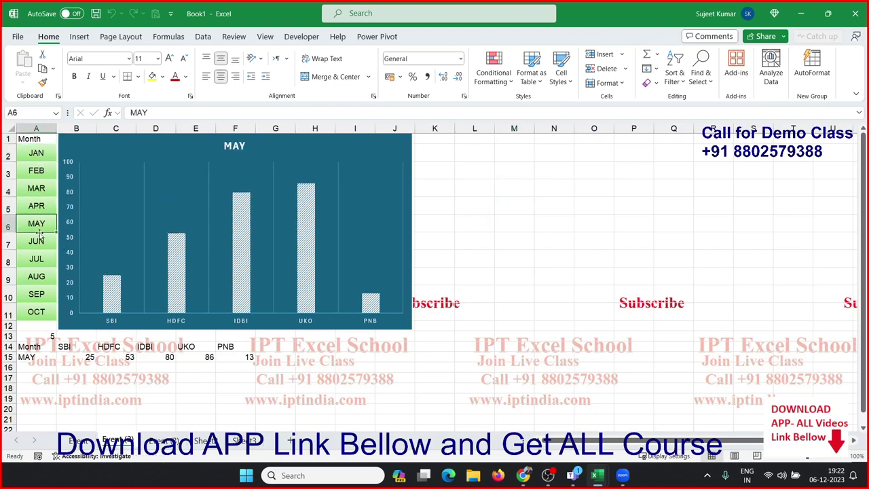
{"action": "left_click", "coordinate": [37, 242]}
{"action": "left_click", "coordinate": [36, 259]}
{"action": "left_click", "coordinate": [38, 277]}
{"action": "left_click", "coordinate": [38, 294]}
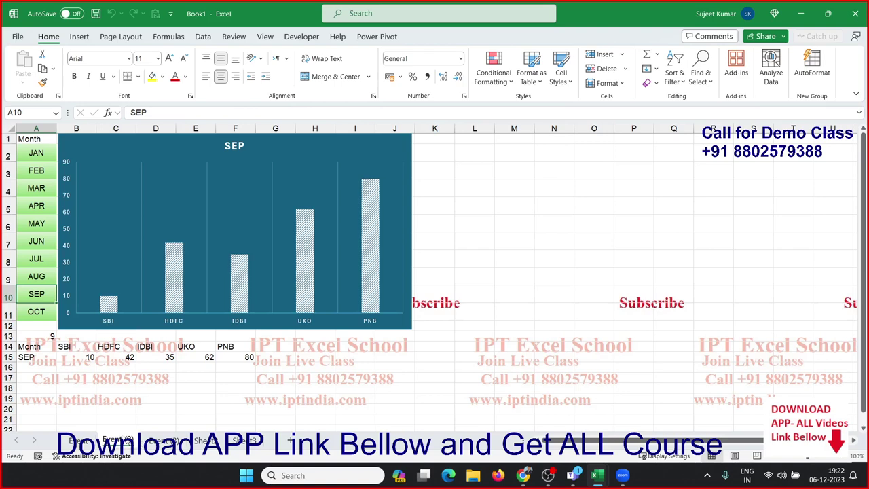
- Copy the empty Event (3) sheet as Event (4) and return to Event (2)
{"action": "left_click", "coordinate": [163, 441]}
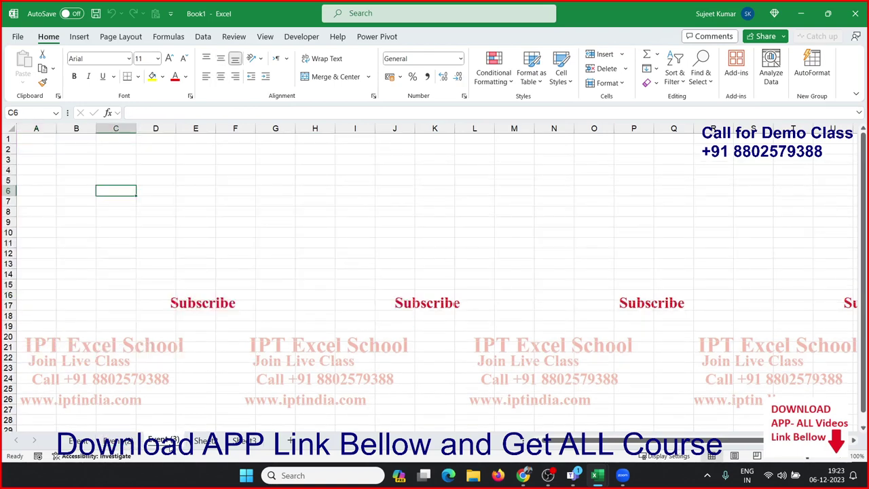
{"action": "left_click_drag", "start_coordinate": [163, 441], "coordinate": [207, 441]}
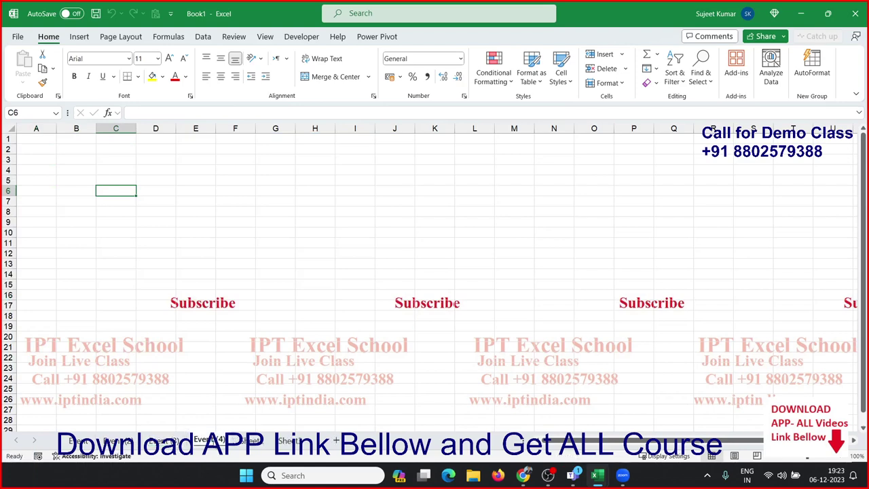
{"action": "left_click", "coordinate": [117, 441]}
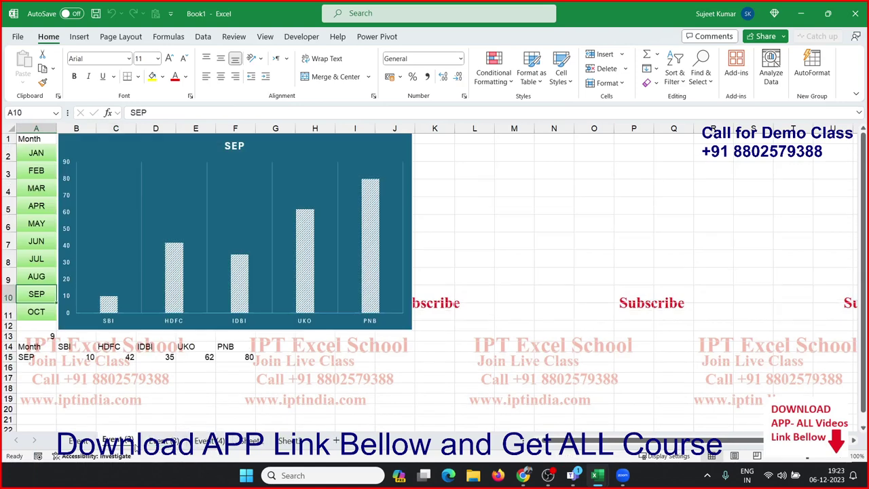
- Pick JUN, MAY and APR, then bring up the sheet's macro code with Alt+F11
{"action": "left_click", "coordinate": [36, 243]}
{"action": "left_click", "coordinate": [36, 224]}
{"action": "left_click", "coordinate": [37, 203]}
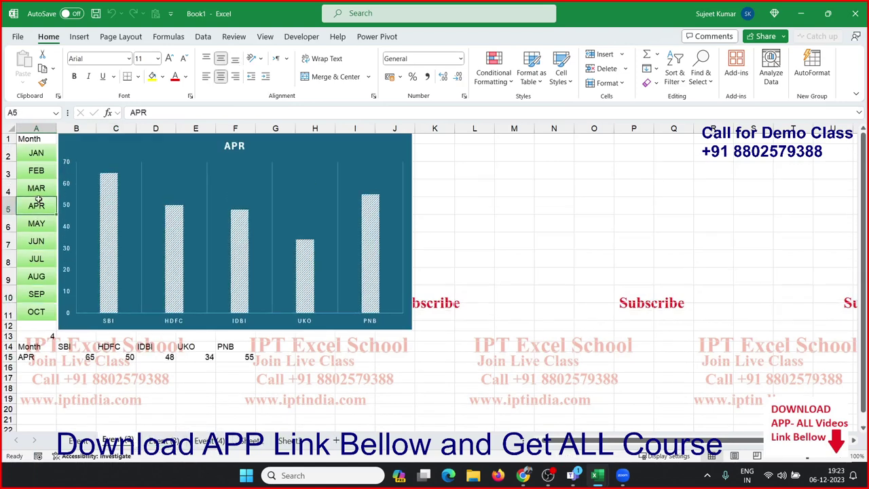
{"action": "key", "text": "alt+F11"}
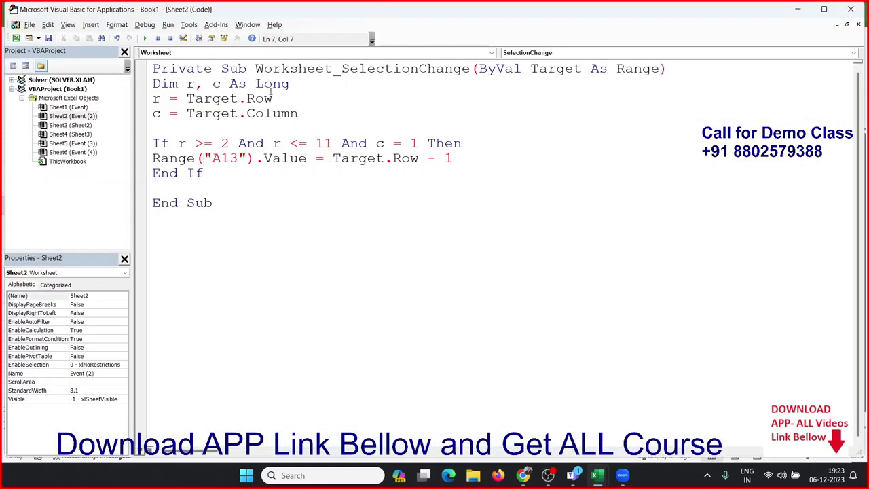
- Select and explain the Worksheet_SelectionChange macro body, then go back to the workbook
{"action": "double_click", "coordinate": [413, 70]}
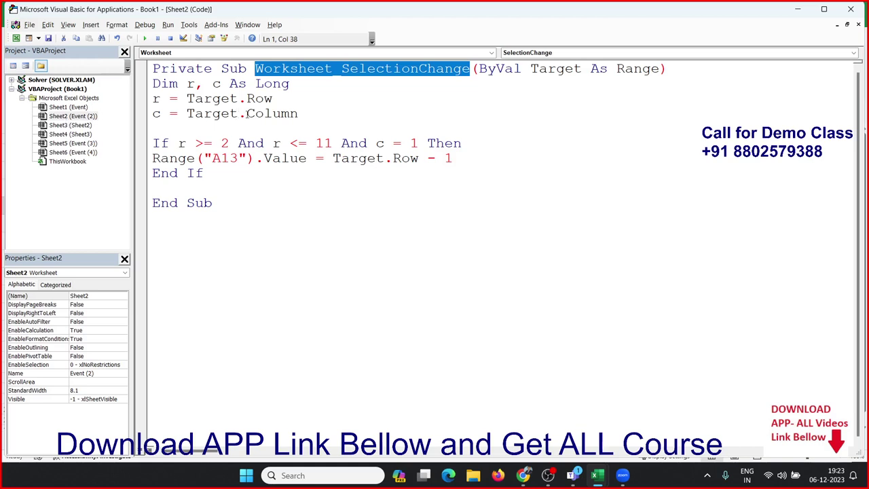
{"action": "mouse_move", "coordinate": [238, 174]}
{"action": "left_mouse_down"}
{"action": "mouse_move", "coordinate": [148, 102]}
{"action": "mouse_move", "coordinate": [147, 85]}
{"action": "left_mouse_up"}
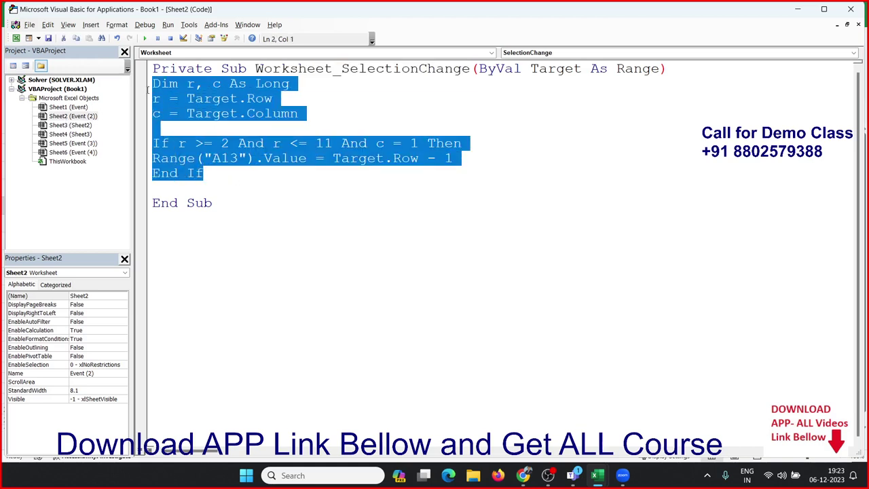
{"action": "left_click", "coordinate": [195, 294]}
{"action": "key", "text": "alt+F11"}
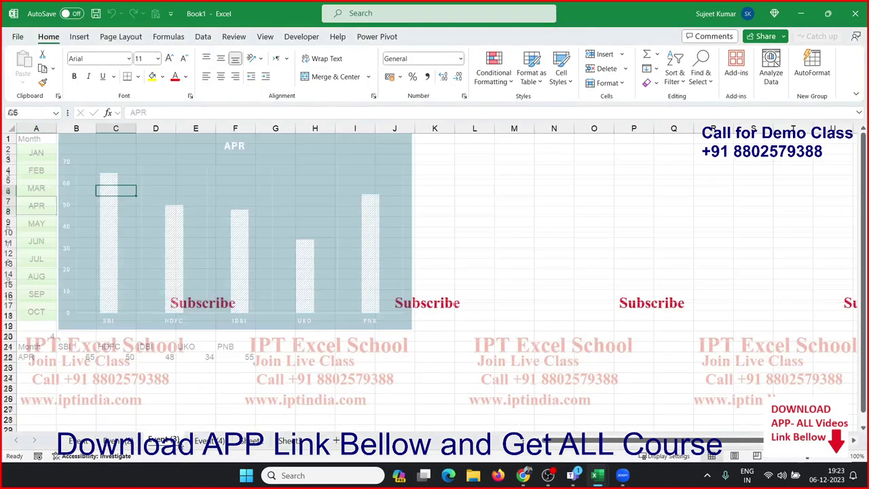
- Head cells A1:C1 on the blank sheet with Name, Date and Time
{"action": "left_click", "coordinate": [41, 139]}
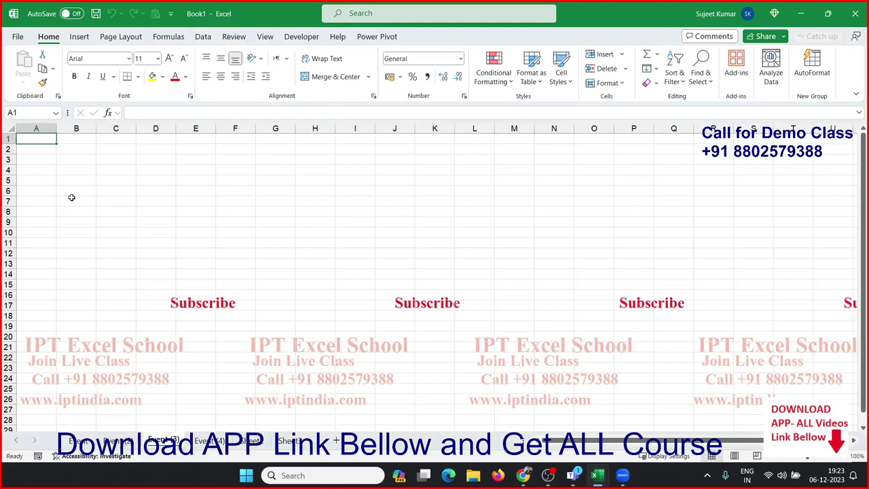
{"action": "type", "text": "Dat"}
{"action": "key", "text": "BackSpace"}
{"action": "key", "text": "BackSpace"}
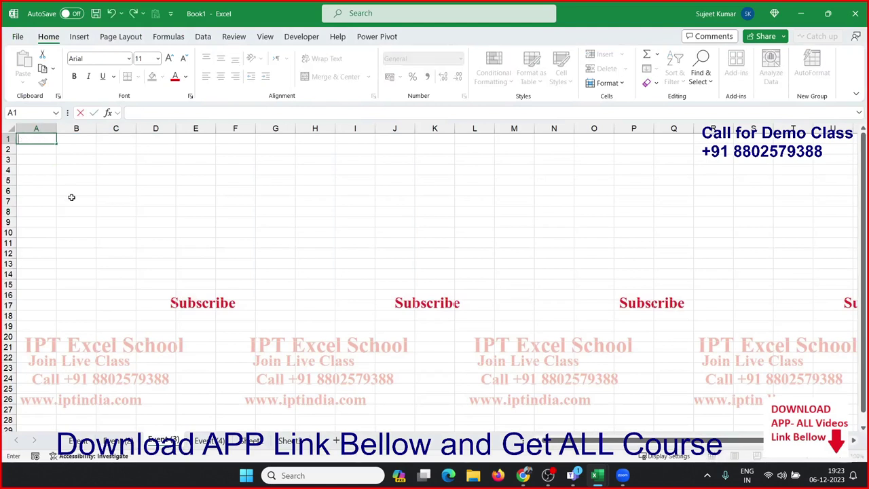
{"action": "type", "text": "Name"}
{"action": "key", "text": "Tab"}
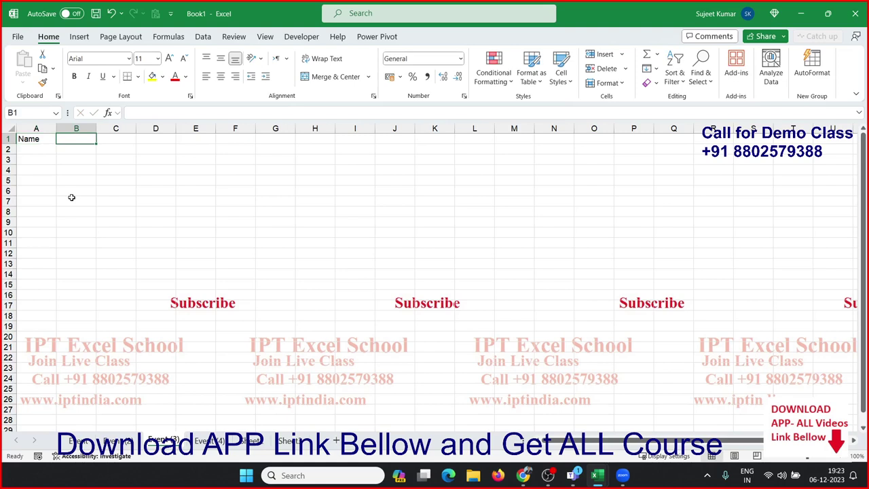
{"action": "type", "text": "T"}
{"action": "key", "text": "BackSpace"}
{"action": "type", "text": "Dat"}
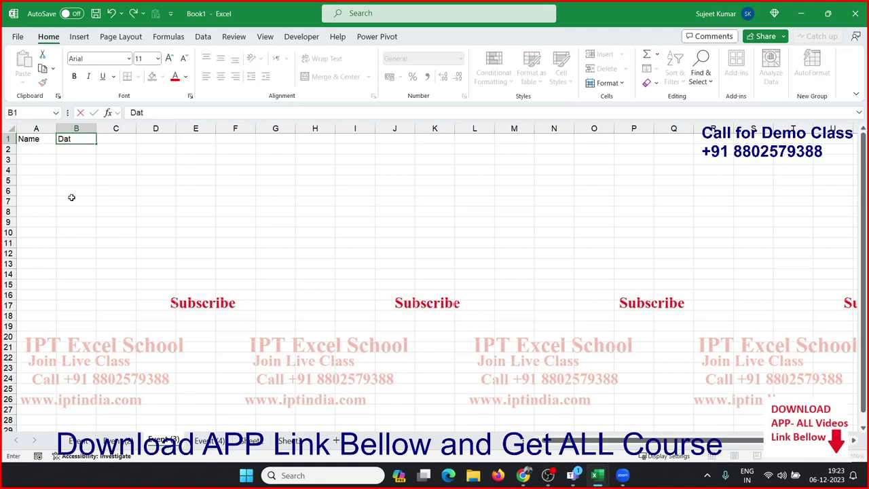
{"action": "type", "text": "e"}
{"action": "key", "text": "Tab"}
{"action": "type", "text": "Time"}
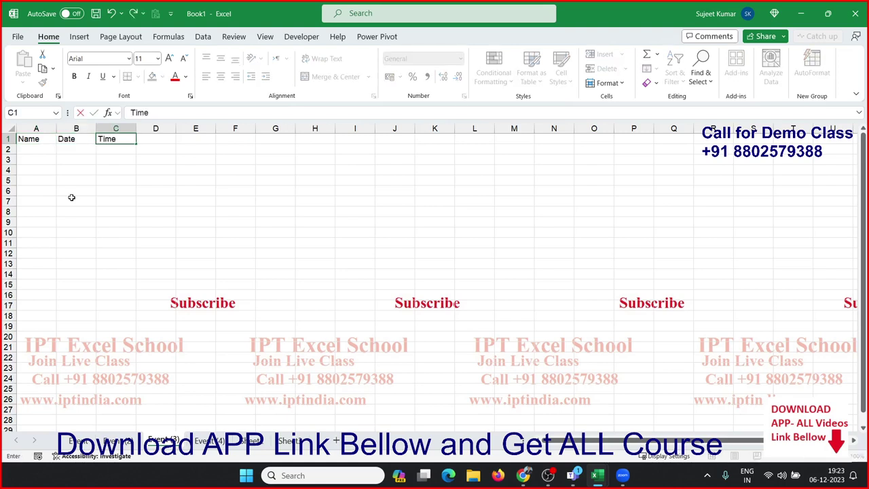
{"action": "key", "text": "Return"}
- Enter a sample name in A2, then switch back to the VBA editor
{"action": "key", "text": "Left"}
{"action": "key", "text": "Left"}
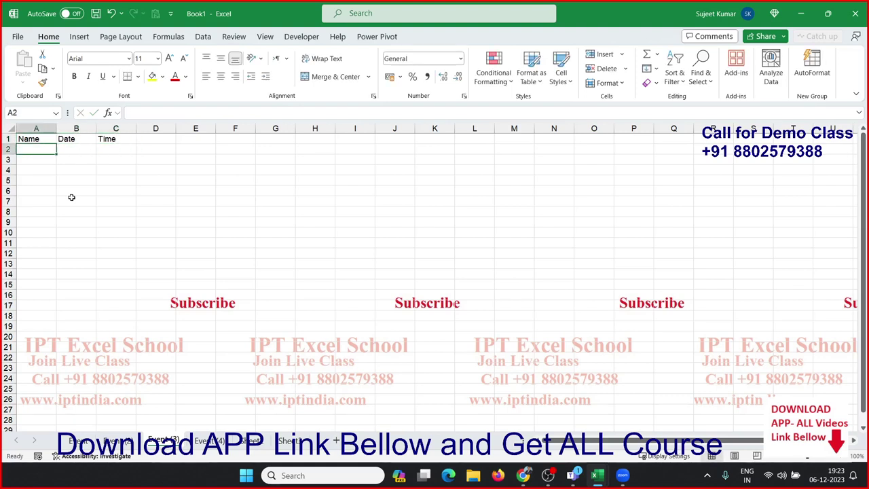
{"action": "type", "text": "Puja"}
{"action": "key", "text": "Return"}
{"action": "key", "text": "Up"}
{"action": "key", "text": "Right"}
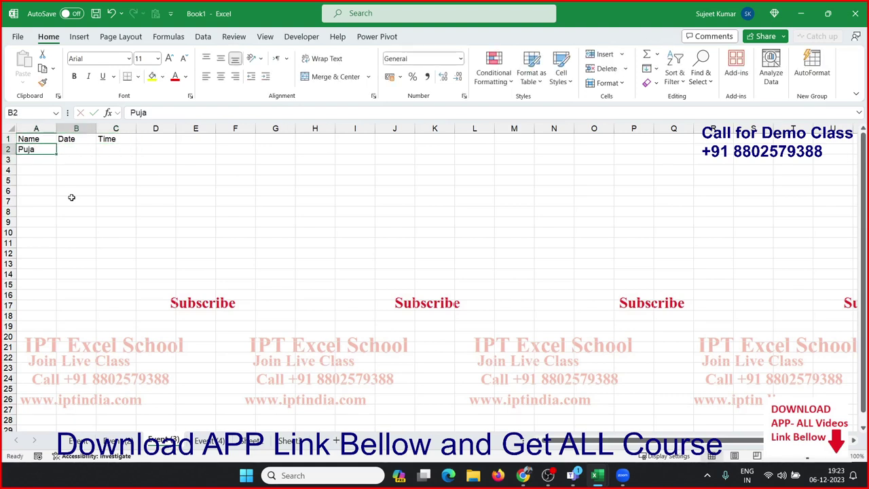
{"action": "key", "text": "shift+Right"}
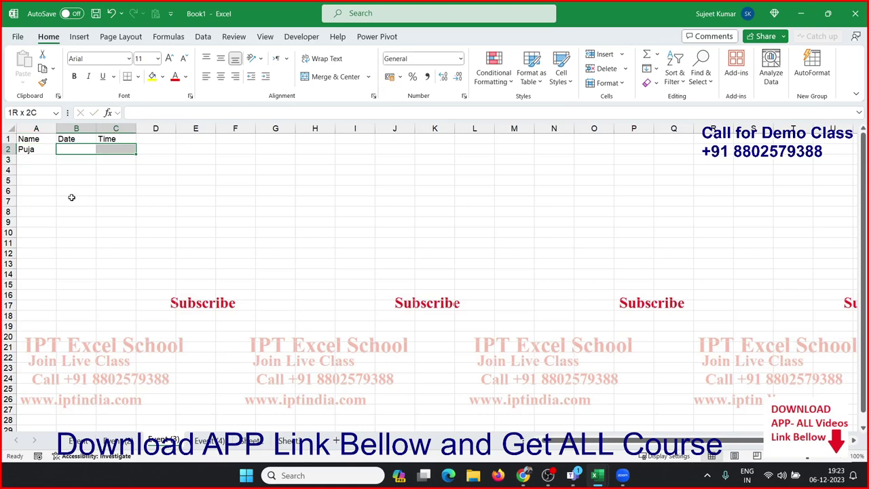
{"action": "key", "text": "Left"}
{"action": "key", "text": "alt+F11"}
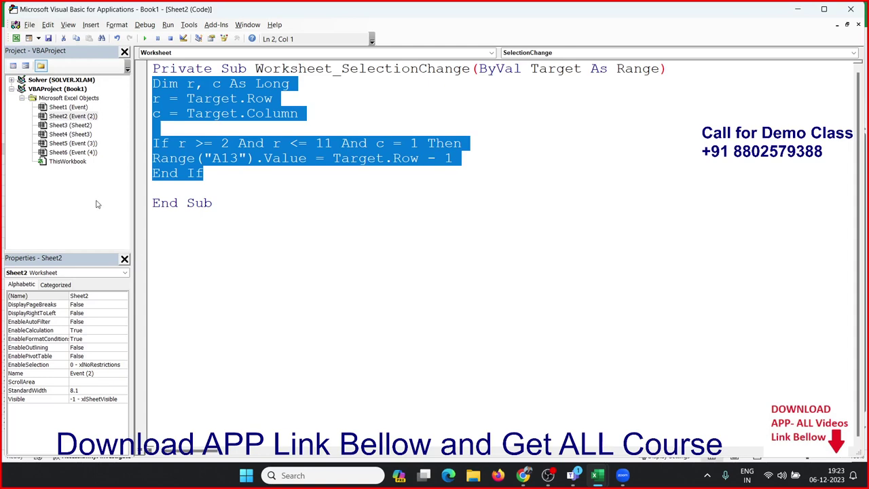
- Open the Event (3) sheet's code and add a Worksheet_Change procedure stub
{"action": "key", "text": "alt+F11"}
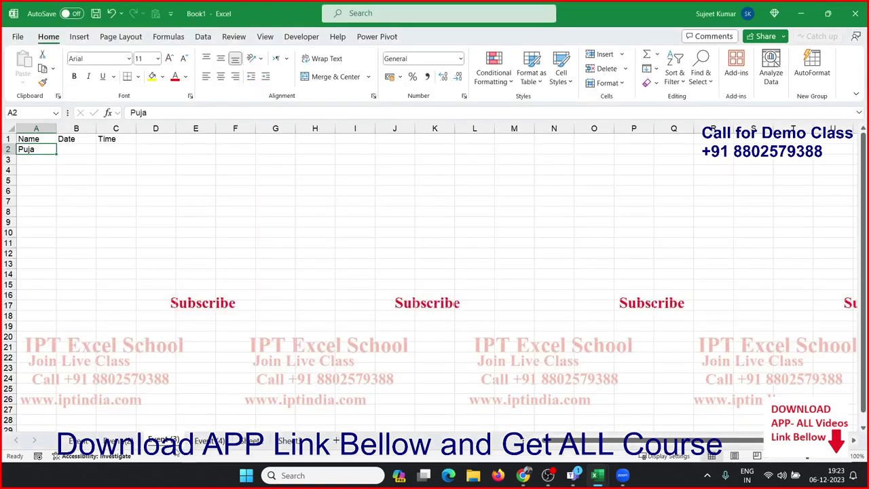
{"action": "key", "text": "alt+F11"}
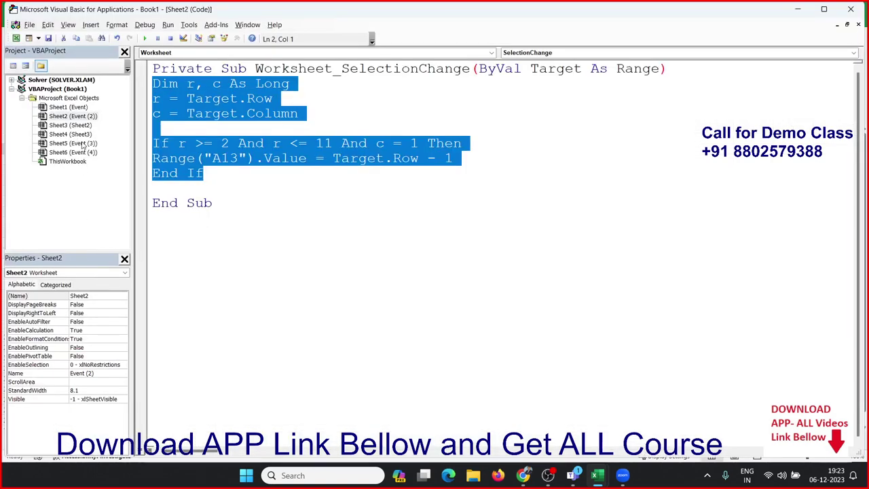
{"action": "left_click", "coordinate": [82, 144]}
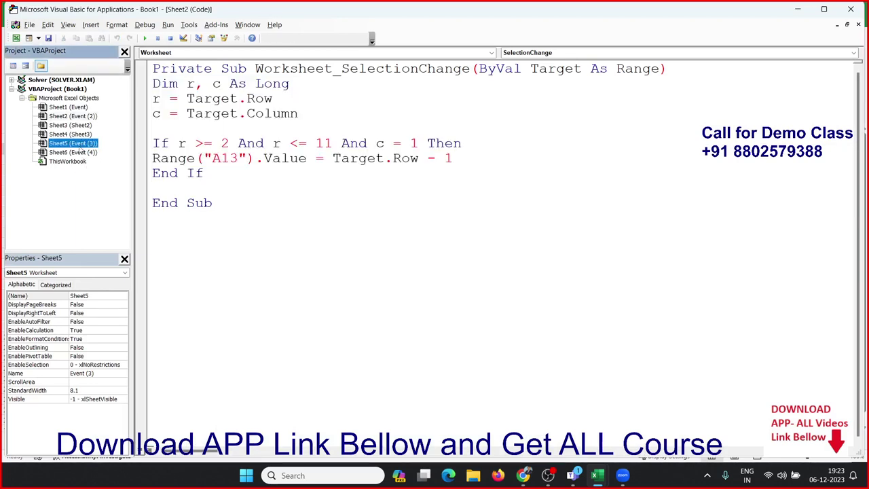
{"action": "double_click", "coordinate": [81, 145]}
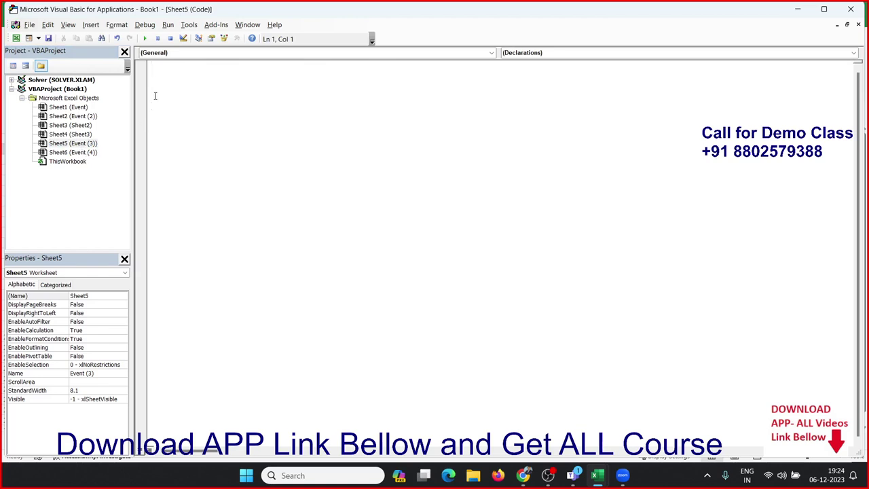
{"action": "left_click", "coordinate": [161, 54]}
{"action": "left_click", "coordinate": [154, 70]}
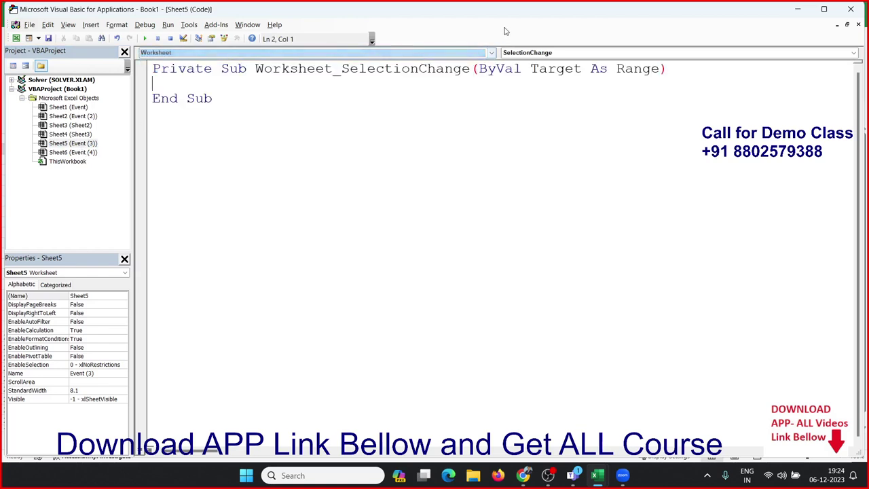
{"action": "left_click", "coordinate": [534, 54]}
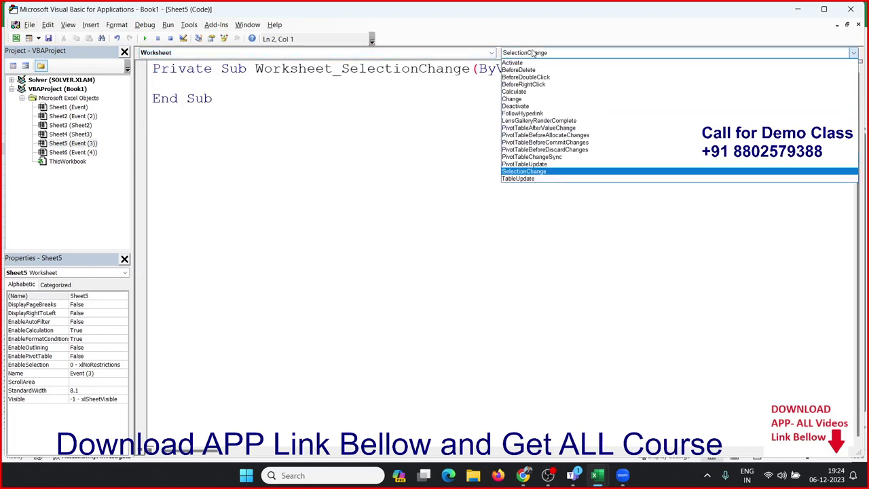
{"action": "left_click", "coordinate": [533, 99]}
- Delete the unwanted SelectionChange stub and leave blank lines inside Worksheet_Change
{"action": "left_click_drag", "start_coordinate": [224, 160], "coordinate": [133, 134]}
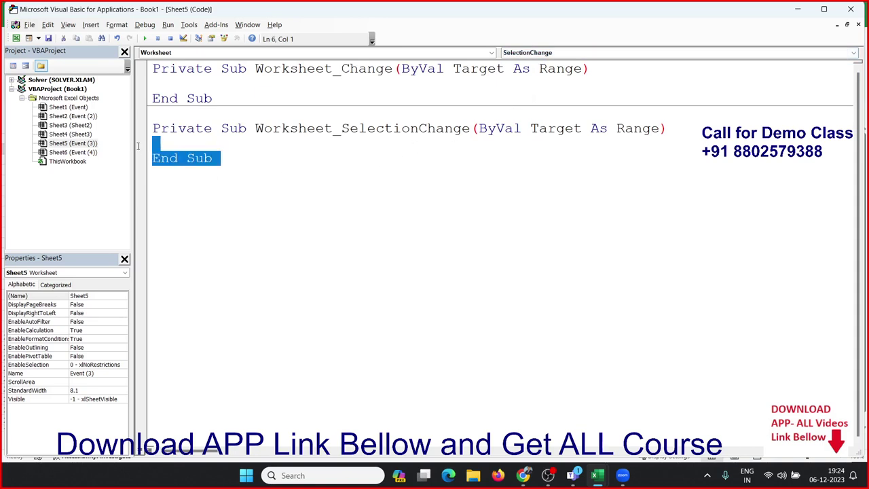
{"action": "key", "text": "Delete"}
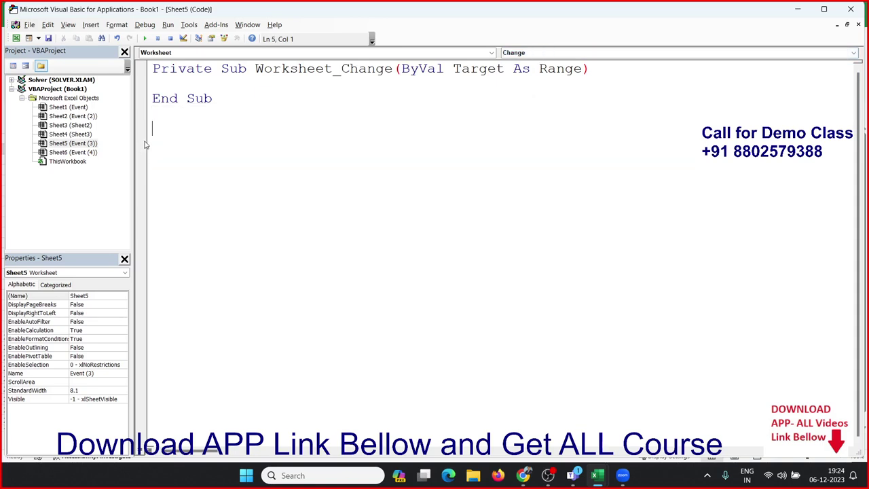
{"action": "key", "text": "Up"}
{"action": "key", "text": "Up"}
{"action": "key", "text": "Up"}
{"action": "key", "text": "Return"}
{"action": "key", "text": "Return"}
{"action": "key", "text": "Up"}
{"action": "key", "text": "Up"}
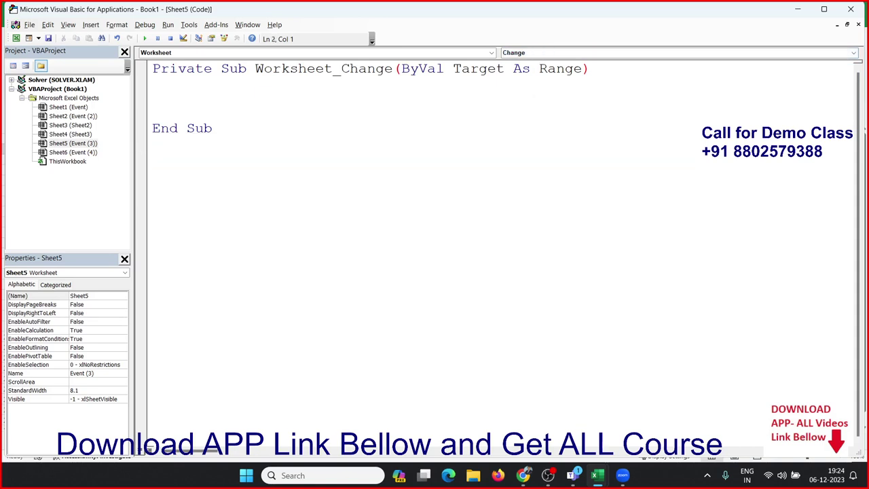
{"action": "key", "text": "alt+F11"}
{"action": "key", "text": "alt+Tab"}
{"action": "key", "text": "alt+F11"}
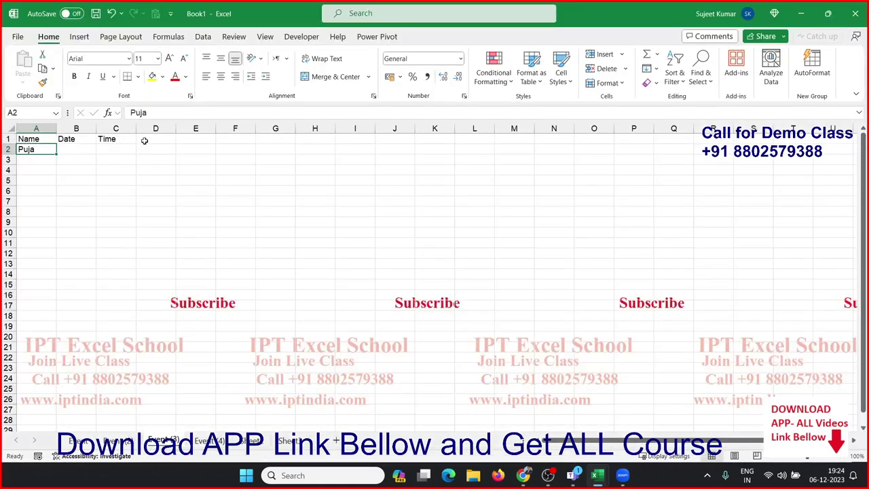
{"action": "key", "text": "alt+F11"}
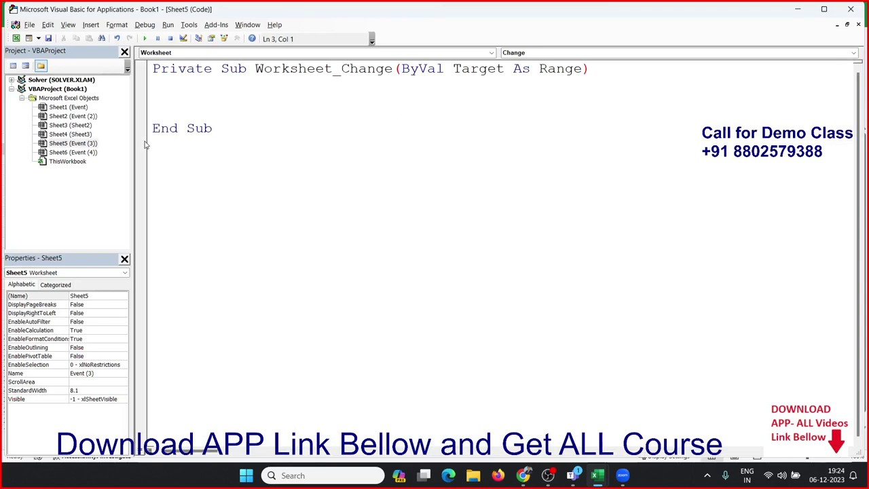
- Add the line Target.Offset(0, 1).Value = Date inside Worksheet_Change
{"action": "type", "text": "tar"}
{"action": "type", "text": "get.of"}
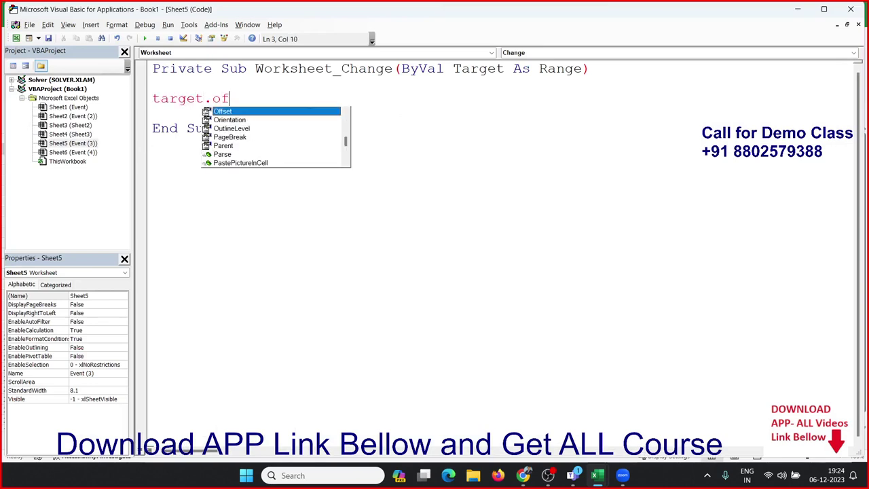
{"action": "key", "text": "Tab"}
{"action": "type", "text": "("}
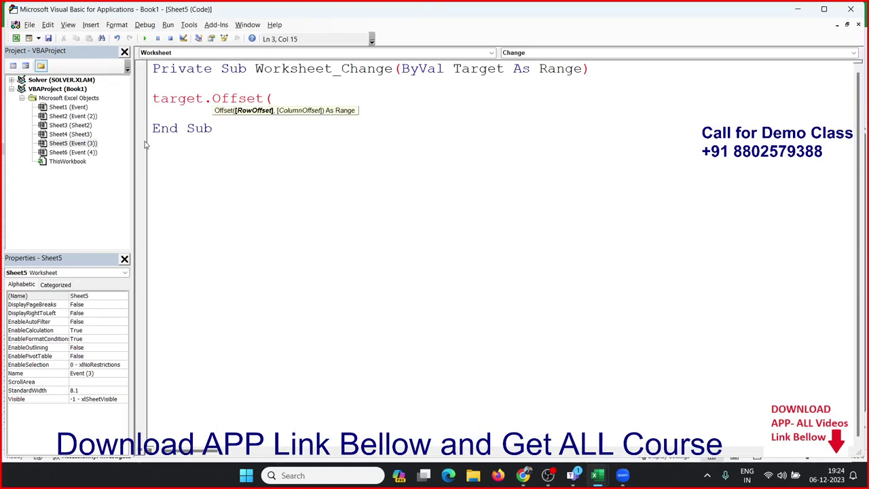
{"action": "type", "text": "0,1"}
{"action": "type", "text": ")"}
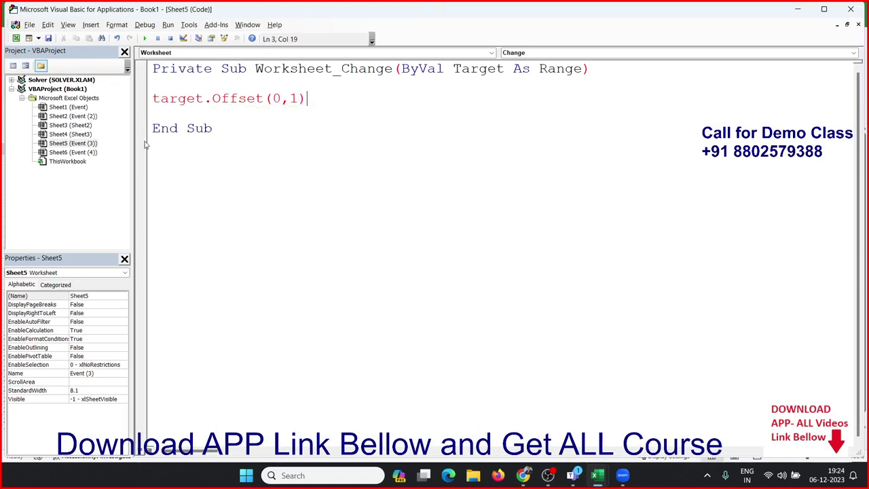
{"action": "type", "text": ".va"}
{"action": "key", "text": "Down"}
{"action": "key", "text": "Tab"}
{"action": "type", "text": "=dat"}
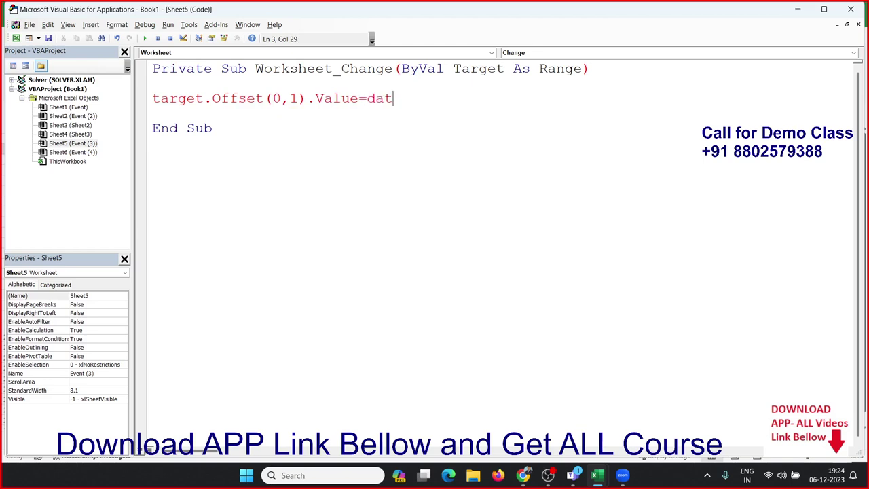
{"action": "type", "text": "e"}
{"action": "key", "text": "Return"}
- Add the line Target.Offset(0, 2).Value = Time below it
{"action": "type", "text": "tar"}
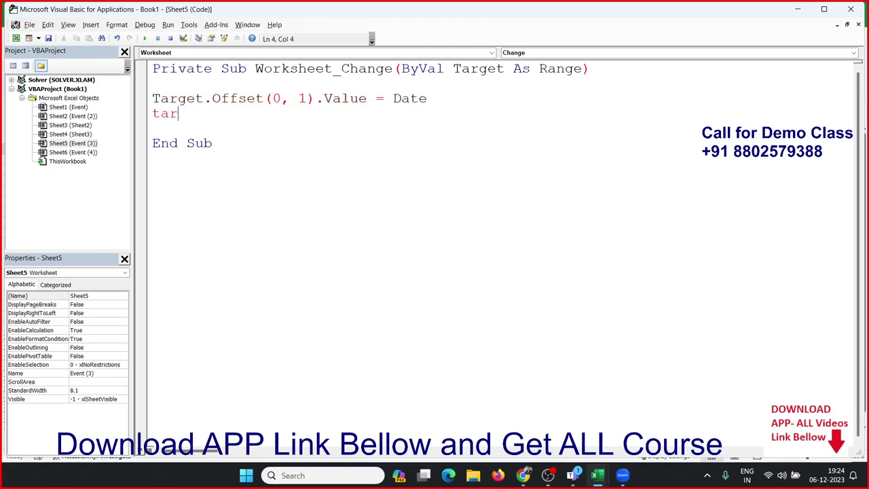
{"action": "type", "text": "get"}
{"action": "type", "text": ".Off"}
{"action": "key", "text": "Tab"}
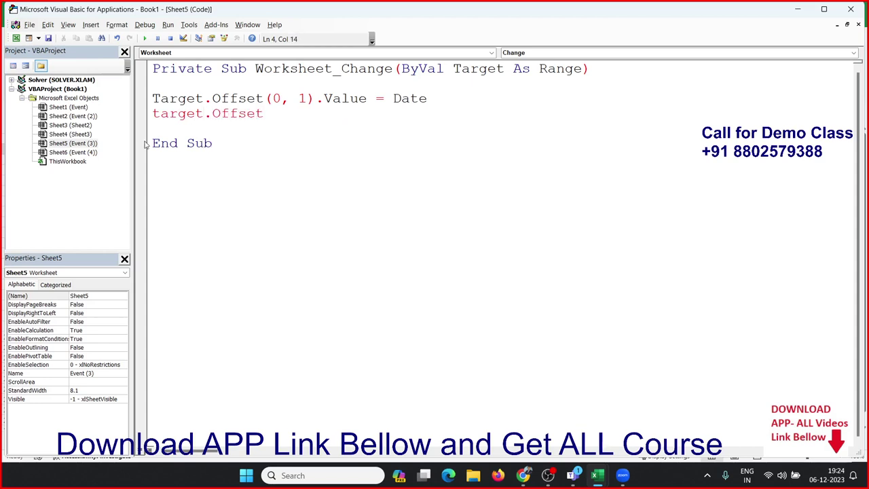
{"action": "type", "text": "(0,"}
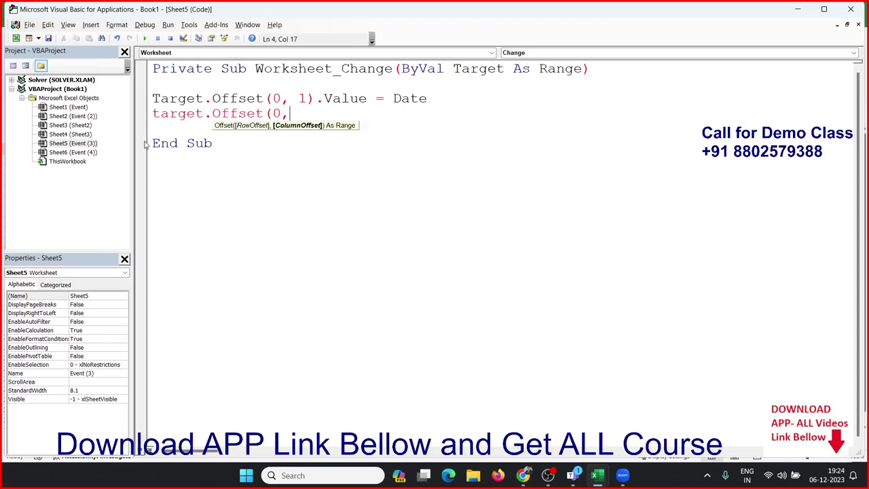
{"action": "type", "text": "2).v"}
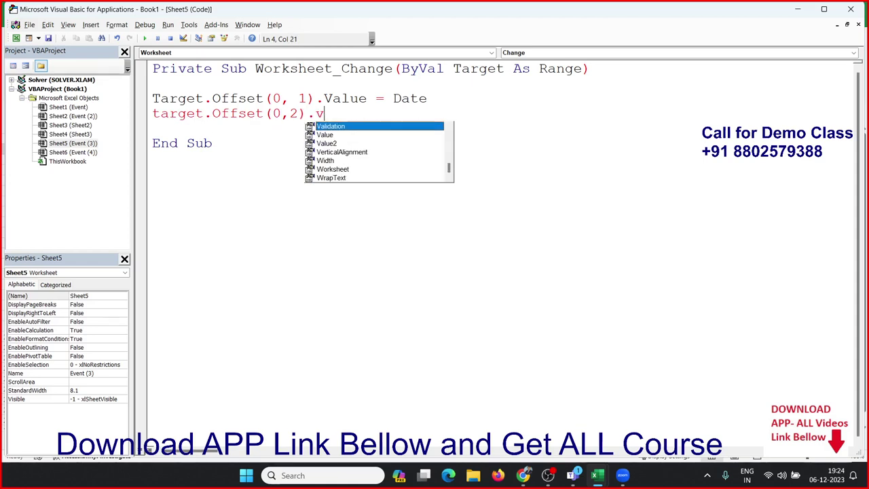
{"action": "key", "text": "Tab"}
{"action": "type", "text": "="}
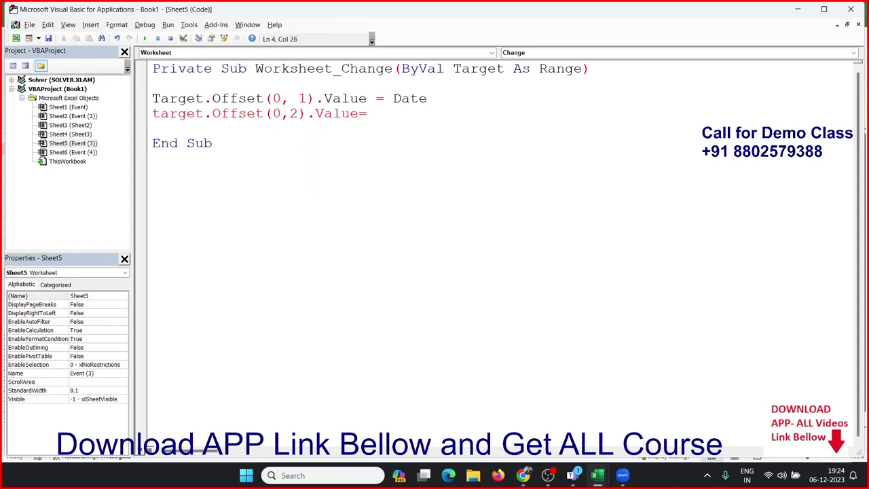
{"action": "type", "text": "time"}
{"action": "key", "text": "Return"}
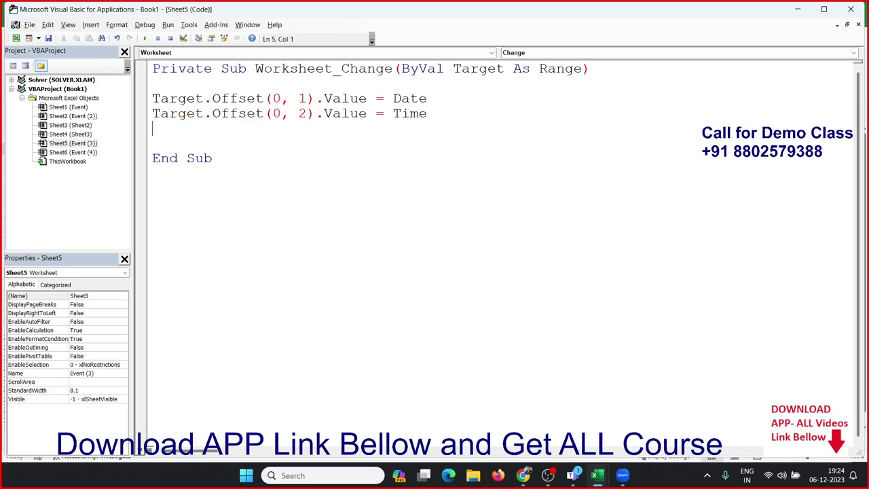
- Highlight the two Offset lines and relate them to the sheet's Date and Time cells B2:C2
{"action": "left_click", "coordinate": [152, 114]}
{"action": "key", "text": "Down"}
{"action": "key", "text": "shift+Down"}
{"action": "key", "text": "shift+Down"}
{"action": "key", "text": "ctrl+Home"}
{"action": "key", "text": "shift+Down"}
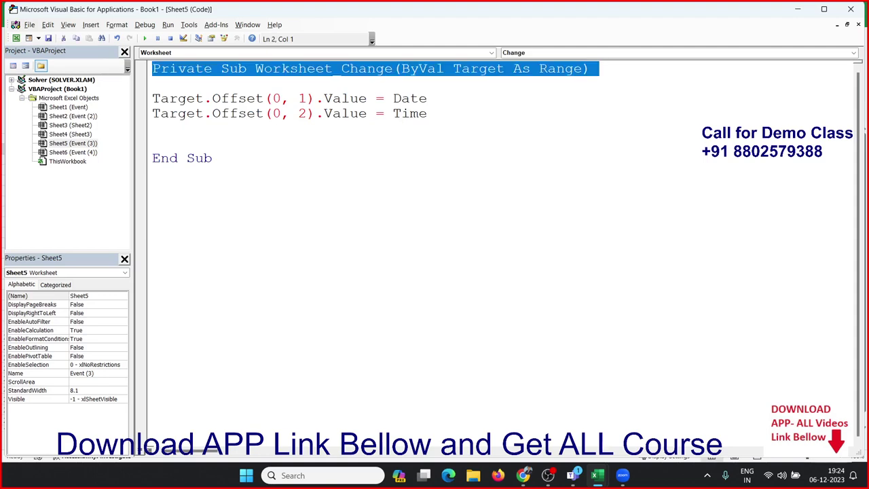
{"action": "key", "text": "alt+F11"}
{"action": "key", "text": "Right"}
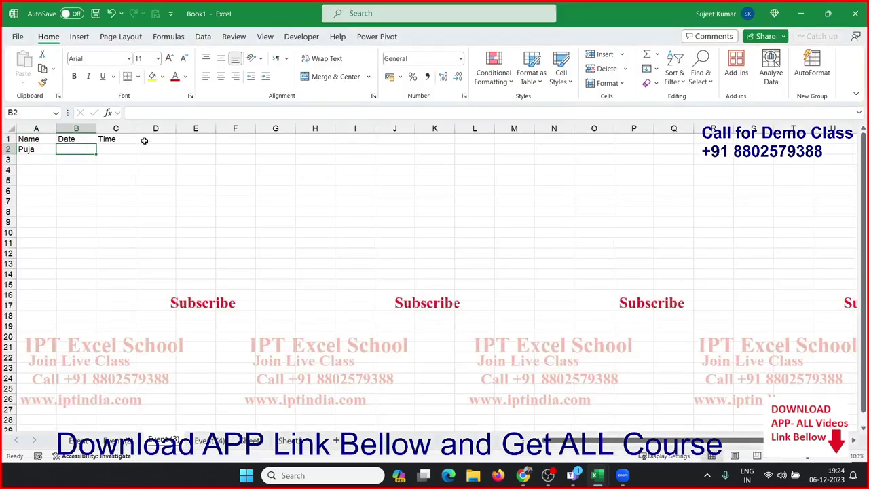
{"action": "key", "text": "Right"}
{"action": "key", "text": "alt+F11"}
{"action": "key", "text": "Down"}
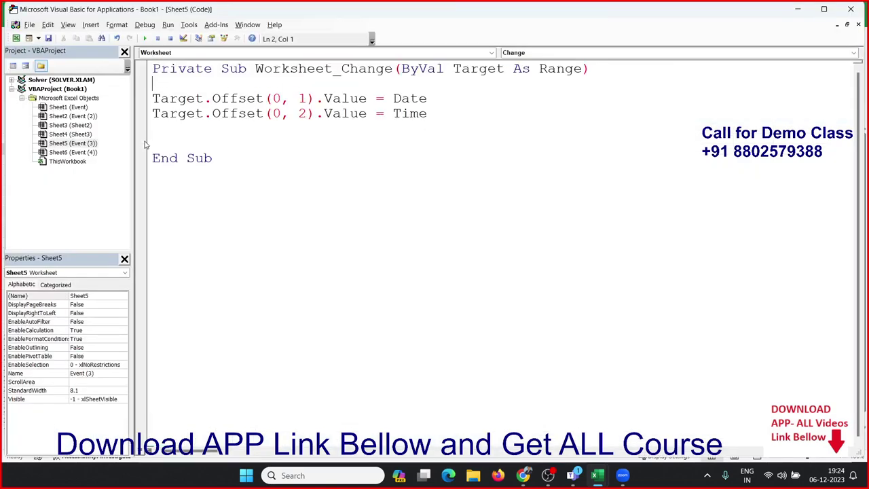
{"action": "key", "text": "shift+Down"}
{"action": "key", "text": "shift+Down"}
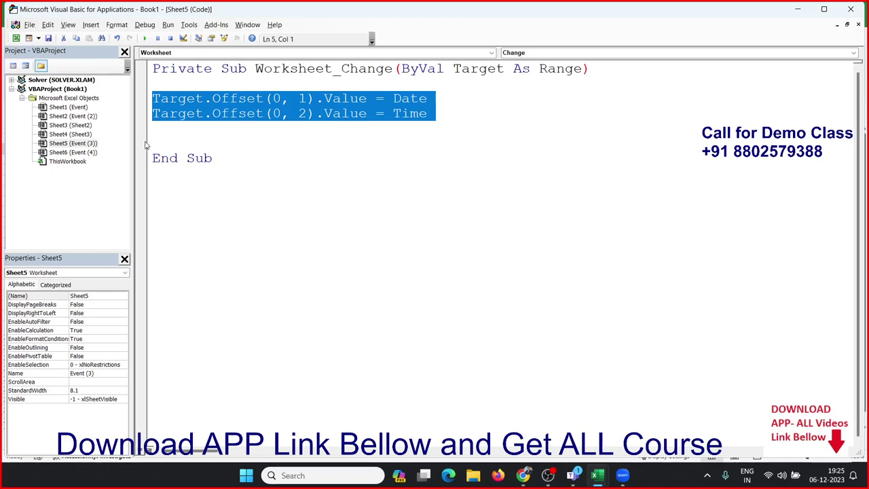
- Insert Application.EnableEvents = False directly after the Sub line
{"action": "key", "text": "ctrl+Home"}
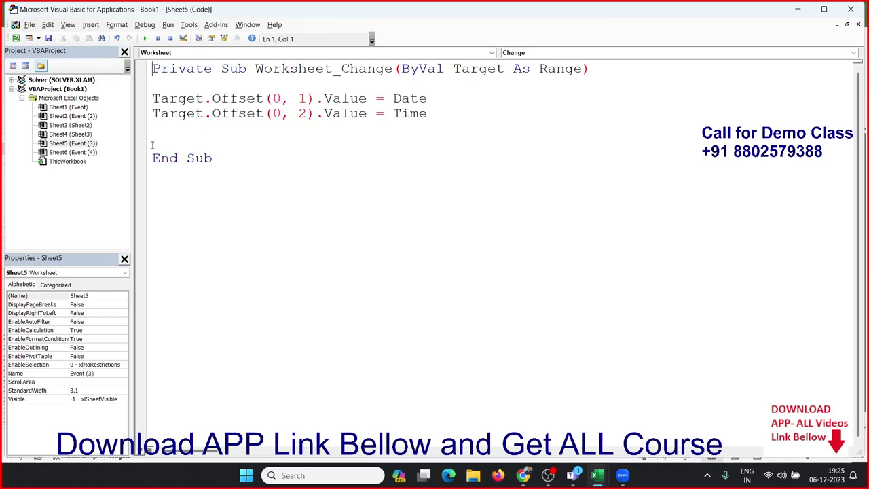
{"action": "key", "text": "shift+Down"}
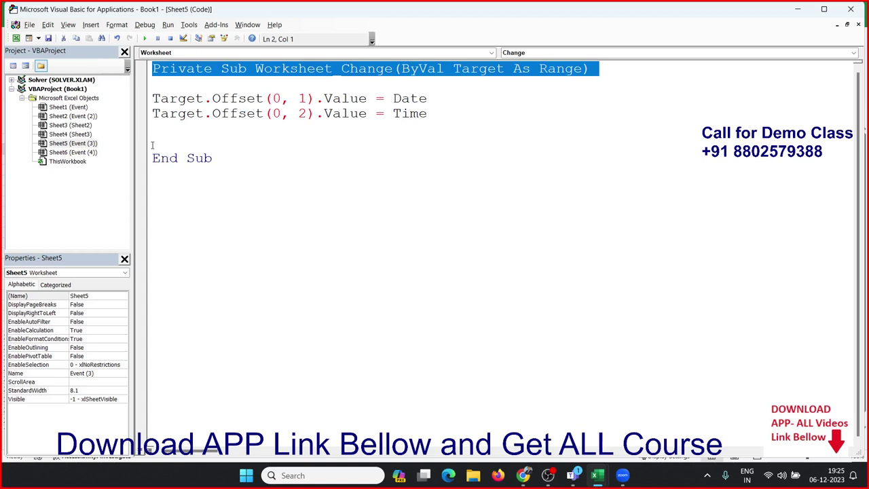
{"action": "key", "text": "Down"}
{"action": "key", "text": "Down"}
{"action": "key", "text": "shift+Down"}
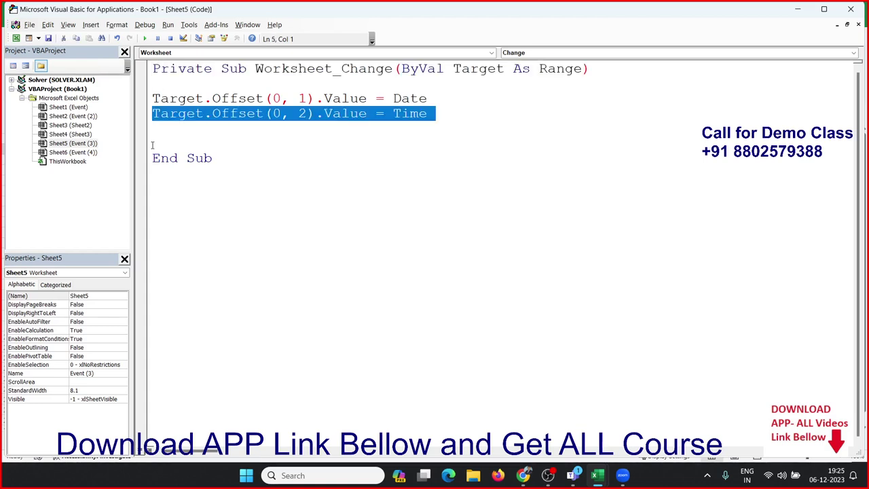
{"action": "key", "text": "Up"}
{"action": "key", "text": "Up"}
{"action": "key", "text": "Up"}
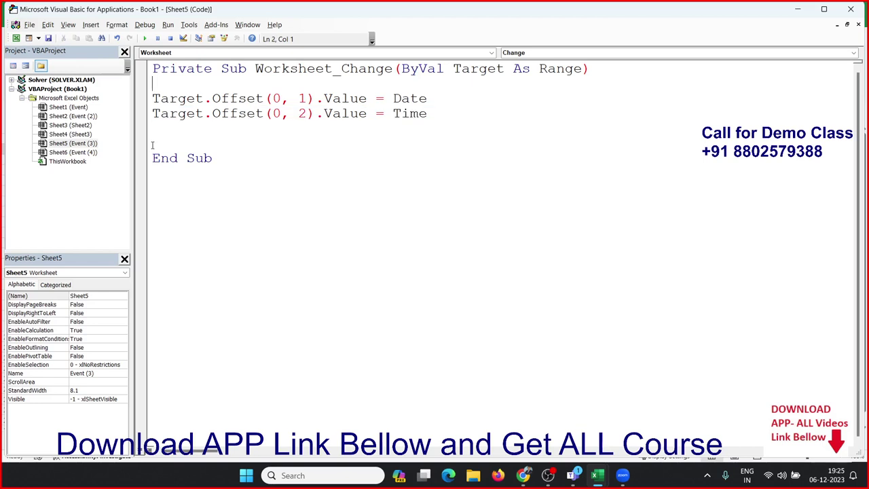
{"action": "key", "text": "Return"}
{"action": "type", "text": "ap"}
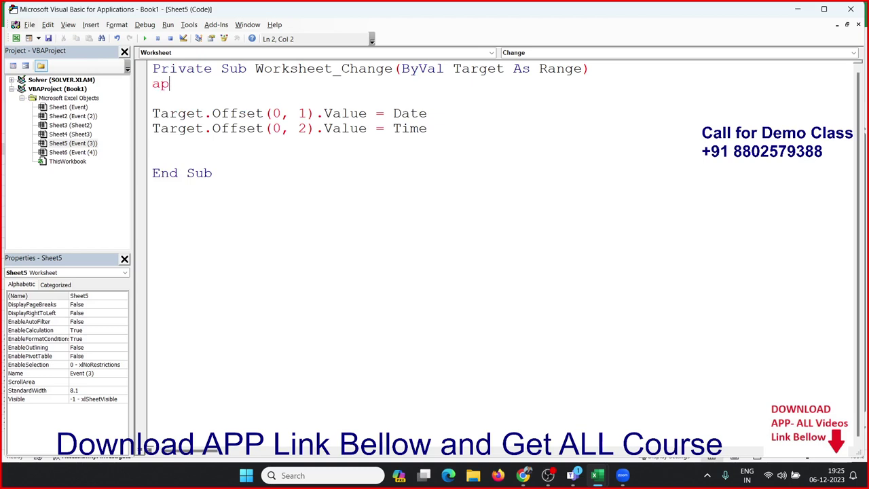
{"action": "type", "text": "plicat"}
{"action": "type", "text": "ion."}
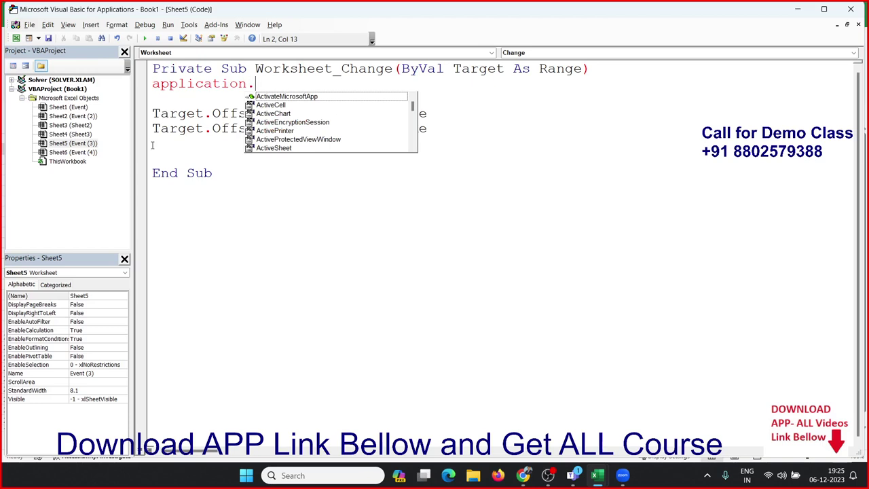
{"action": "type", "text": "en"}
{"action": "key", "text": "Down"}
{"action": "key", "text": "Down"}
{"action": "key", "text": "Down"}
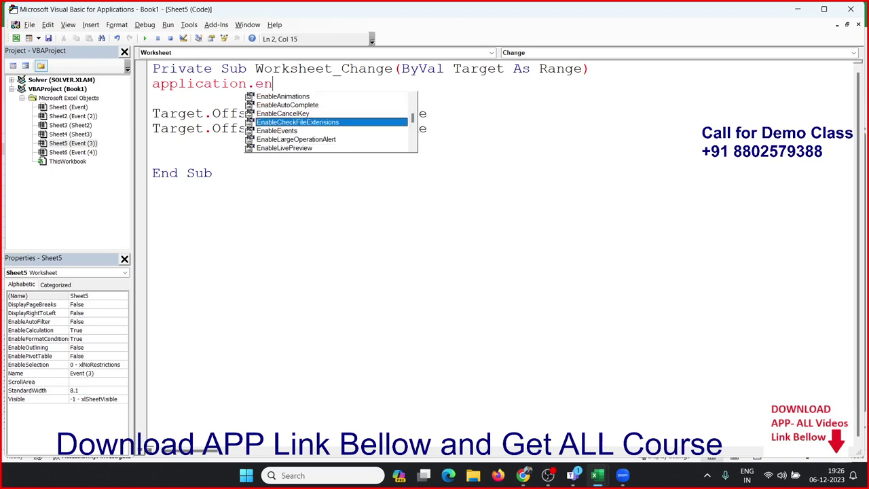
{"action": "key", "text": "Down"}
{"action": "key", "text": "Tab"}
{"action": "type", "text": "=fal"}
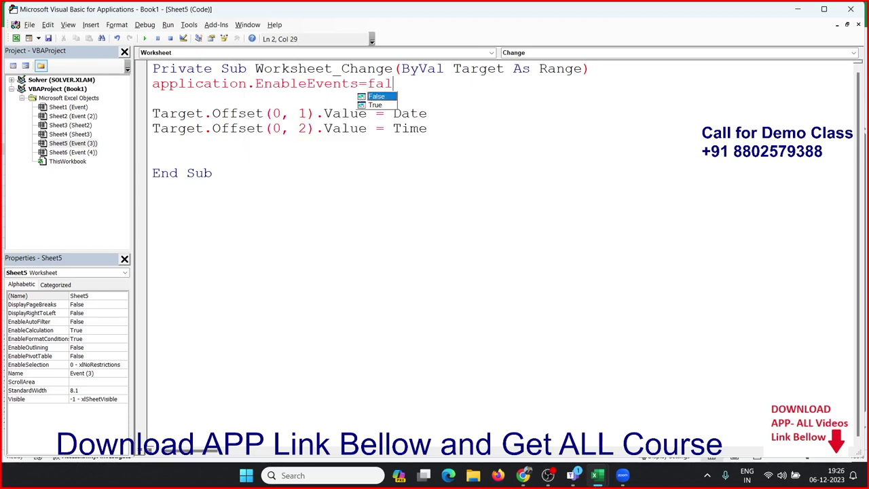
{"action": "type", "text": "se"}
{"action": "key", "text": "Return"}
- Copy that line below the Time line and change it to Application.EnableEvents = True
{"action": "key", "text": "Up"}
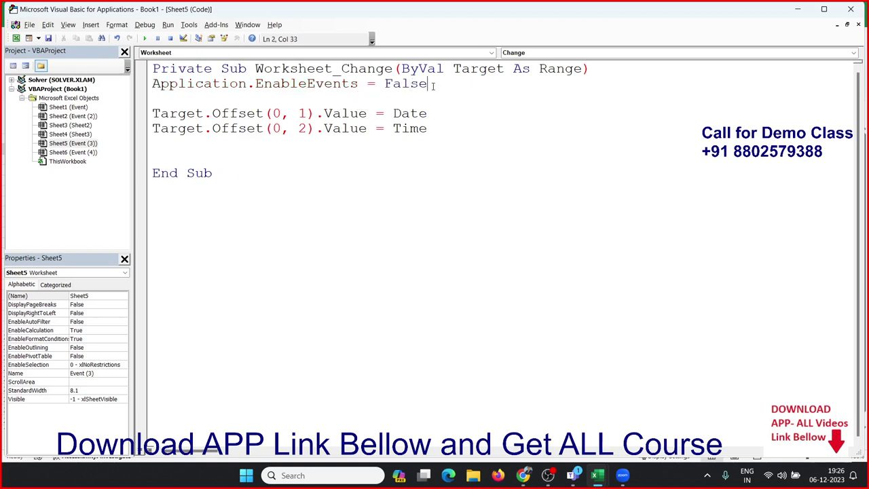
{"action": "left_click_drag", "start_coordinate": [430, 84], "coordinate": [149, 83]}
{"action": "key", "text": "ctrl+c"}
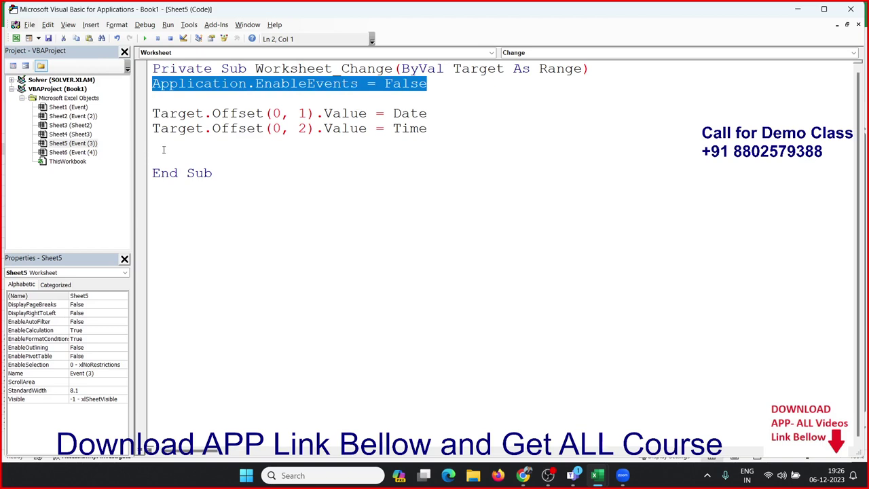
{"action": "left_click", "coordinate": [165, 148]}
{"action": "key", "text": "ctrl+v"}
{"action": "key", "text": "BackSpace"}
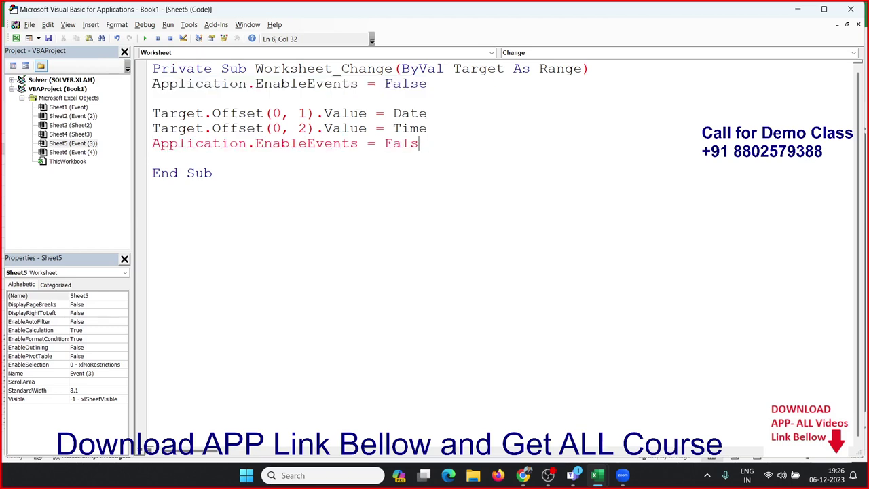
{"action": "key", "text": "BackSpace"}
{"action": "key", "text": "BackSpace"}
{"action": "key", "text": "BackSpace"}
{"action": "key", "text": "BackSpace"}
{"action": "type", "text": "true"}
{"action": "key", "text": "Down"}
{"action": "key", "text": "alt+F11"}
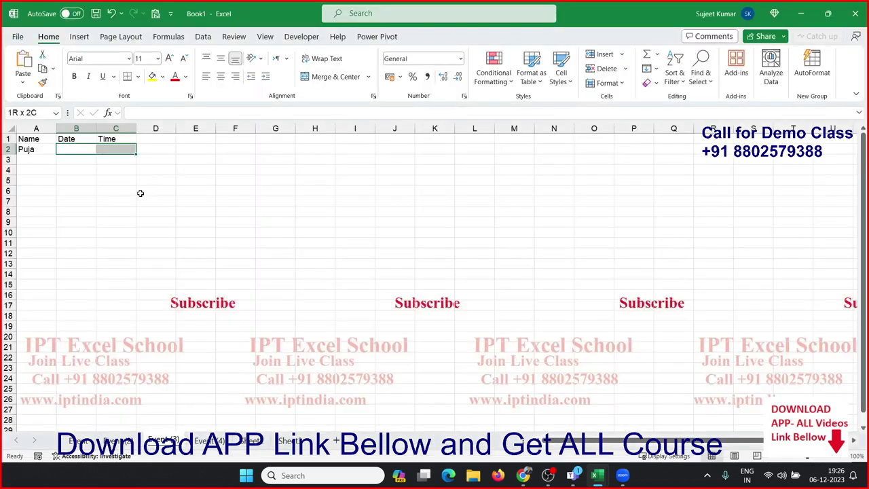
{"action": "left_click", "coordinate": [43, 151]}
{"action": "key", "text": "alt+F11"}
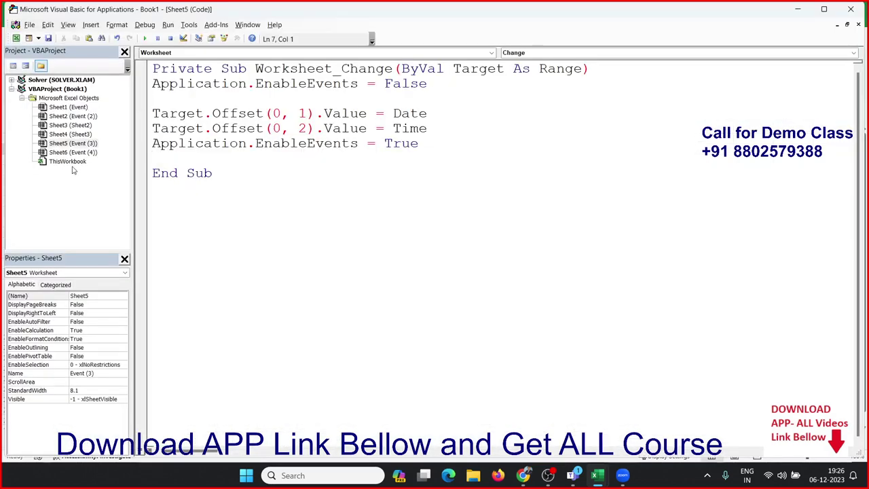
{"action": "key", "text": "alt+F11"}
- Enter a sample name in A3 and widen columns B and C to show the stamped date and time
{"action": "left_click", "coordinate": [31, 158]}
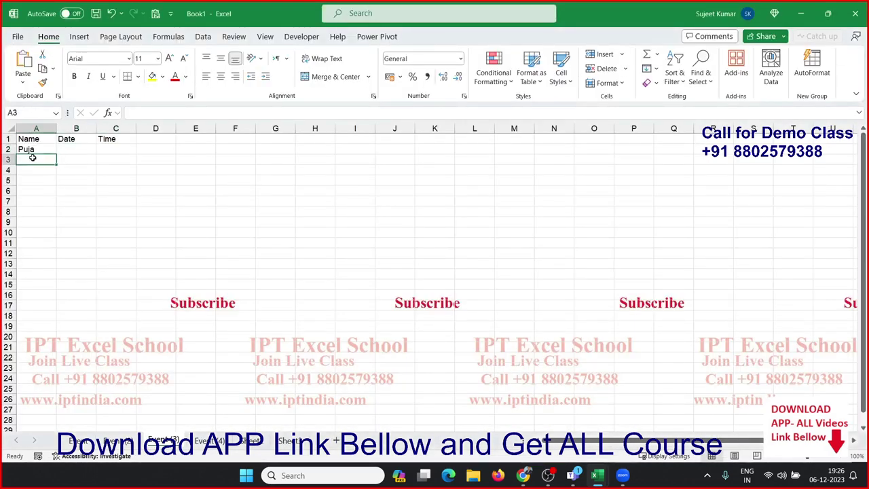
{"action": "type", "text": "Om"}
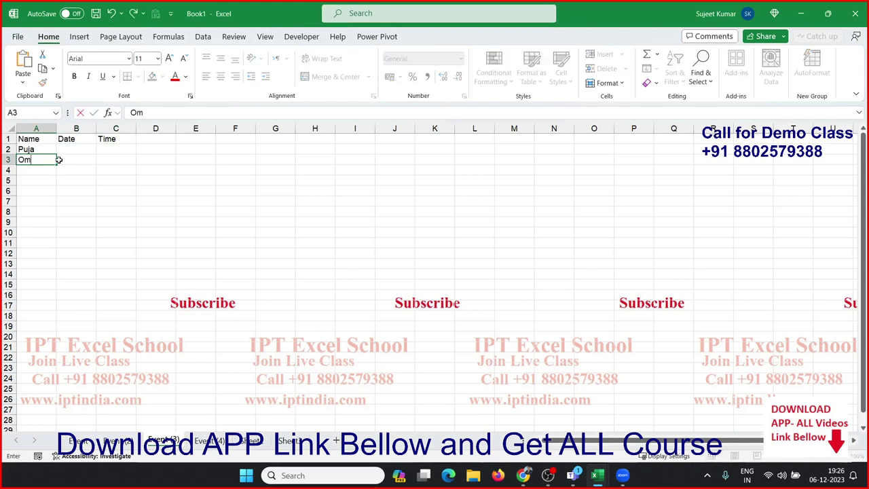
{"action": "key", "text": "Return"}
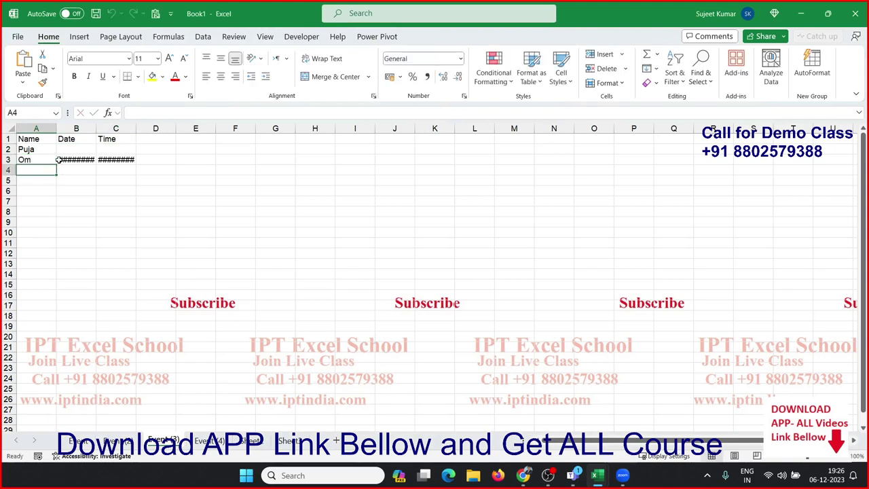
{"action": "left_click_drag", "start_coordinate": [96, 128], "coordinate": [102, 129]}
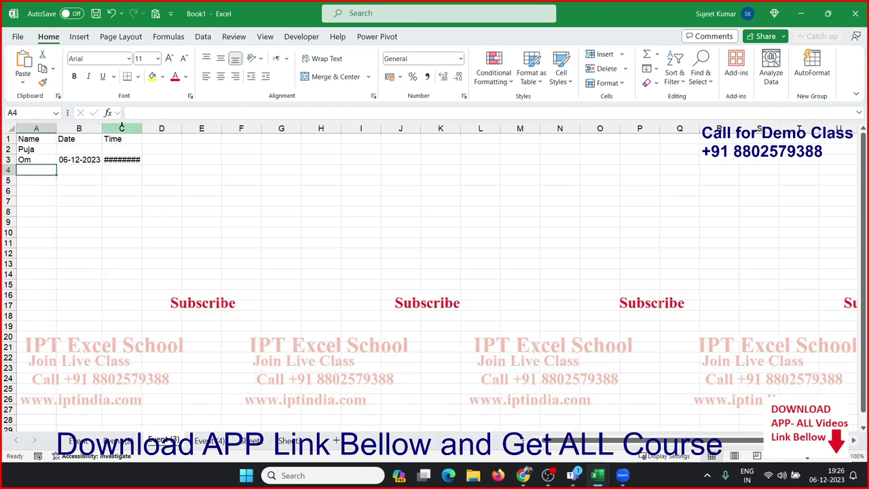
{"action": "double_click", "coordinate": [142, 128]}
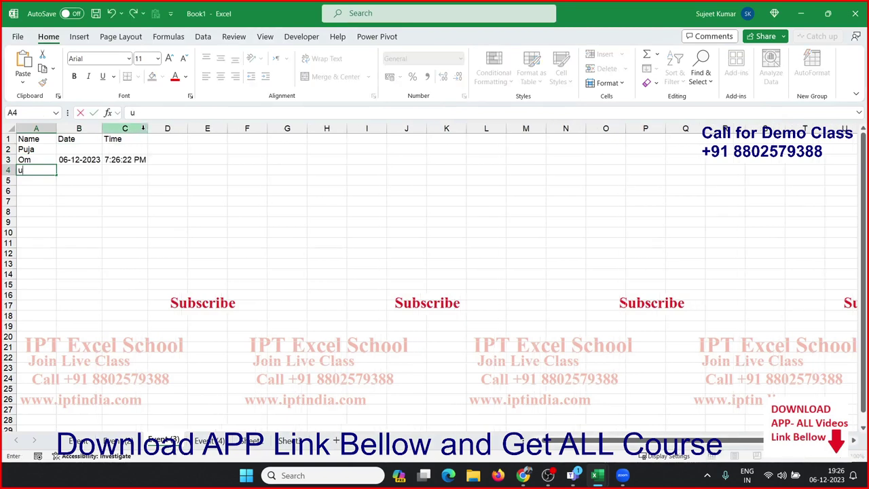
- Enter two more sample names in A4 and A5, then switch to the macro code
{"action": "type", "text": "uday"}
{"action": "key", "text": "Return"}
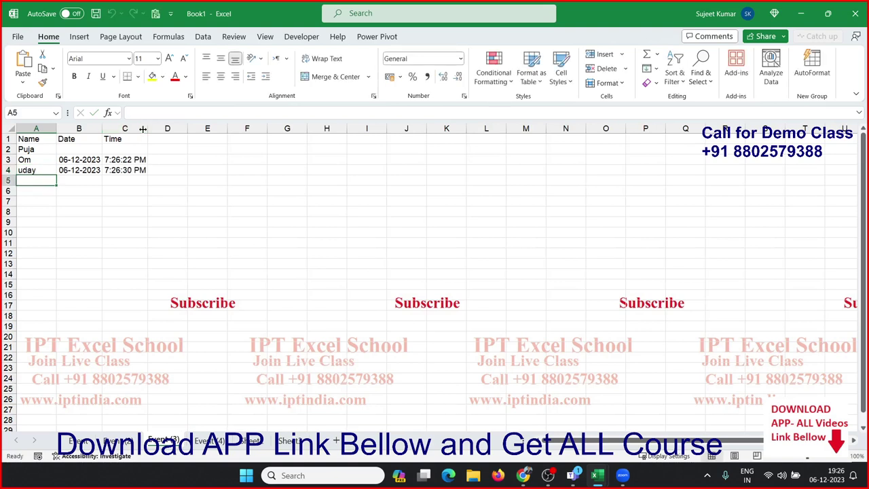
{"action": "type", "text": "yoge"}
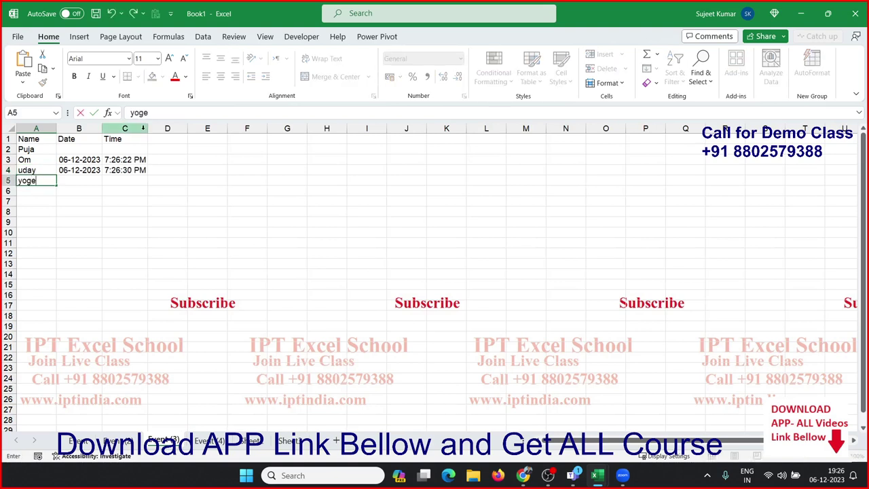
{"action": "type", "text": "sh"}
{"action": "key", "text": "Return"}
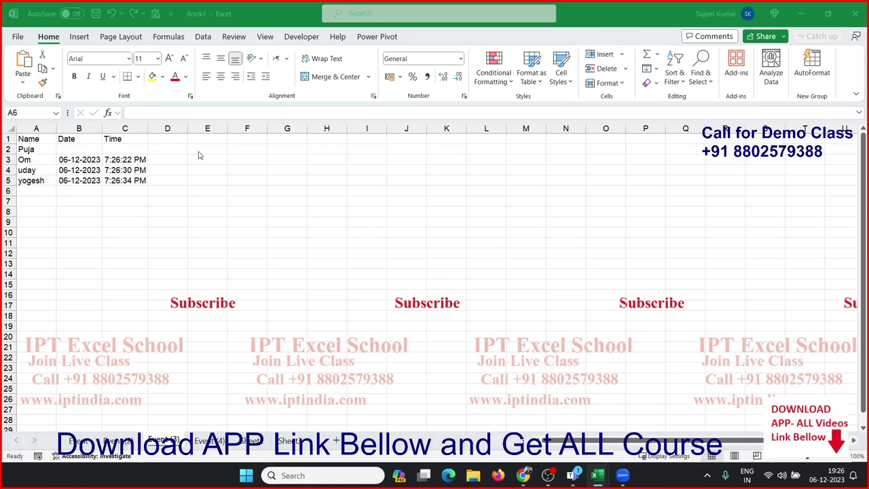
{"action": "key", "text": "alt+F11"}
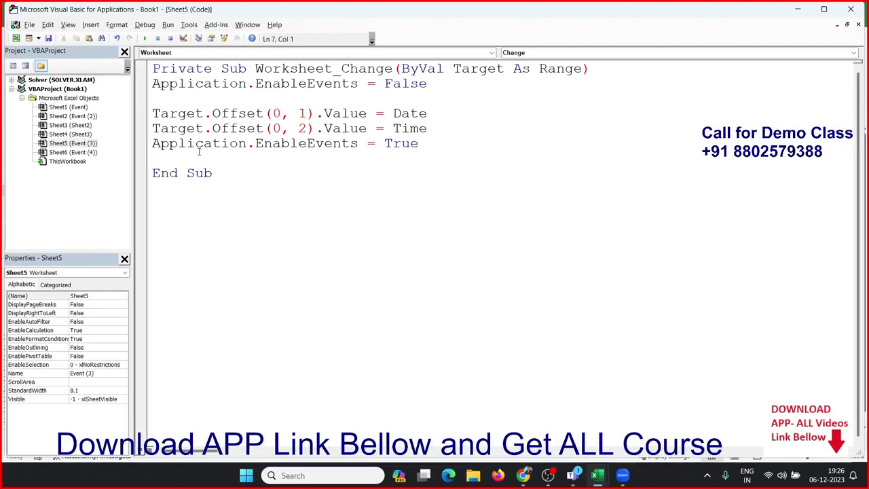
- Walk through the EnableEvents False and True lines and open a blank line above the Date line
{"action": "key", "text": "Left"}
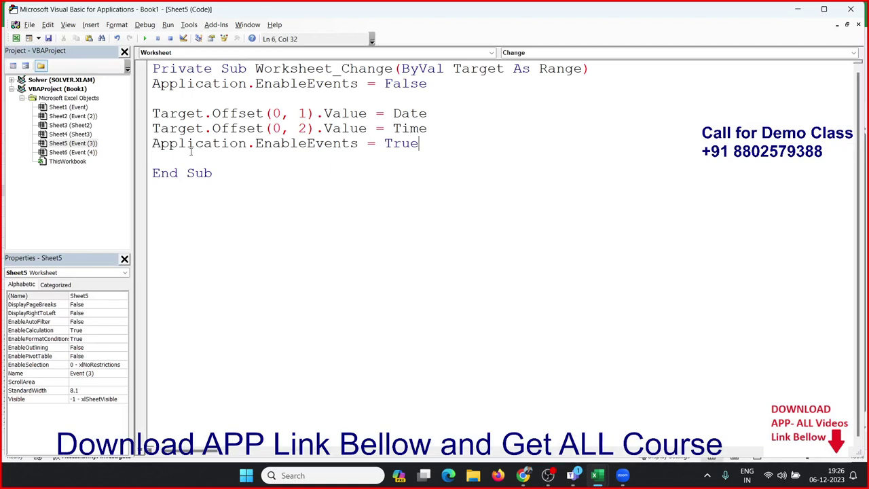
{"action": "key", "text": "Up"}
{"action": "key", "text": "End"}
{"action": "key", "text": "Return"}
{"action": "key", "text": "Up"}
{"action": "key", "text": "Up"}
{"action": "key", "text": "Up"}
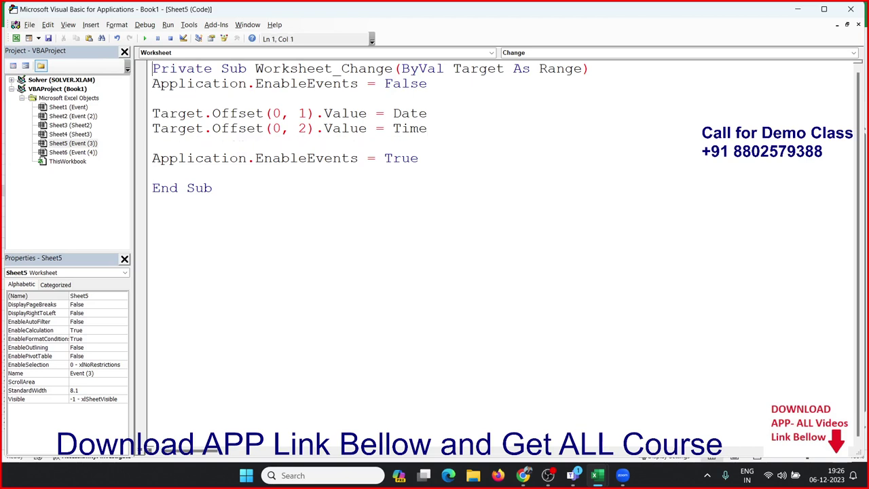
{"action": "key", "text": "shift+End"}
{"action": "key", "text": "Down"}
{"action": "key", "text": "Down"}
{"action": "key", "text": "shift+Up"}
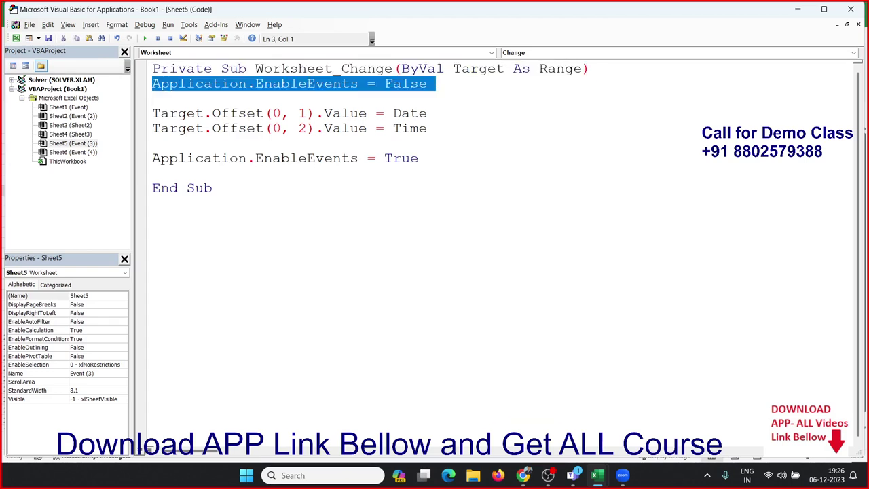
{"action": "key", "text": "Down"}
{"action": "key", "text": "Down"}
{"action": "key", "text": "Down"}
{"action": "key", "text": "Down"}
{"action": "key", "text": "Down"}
{"action": "key", "text": "shift+Up"}
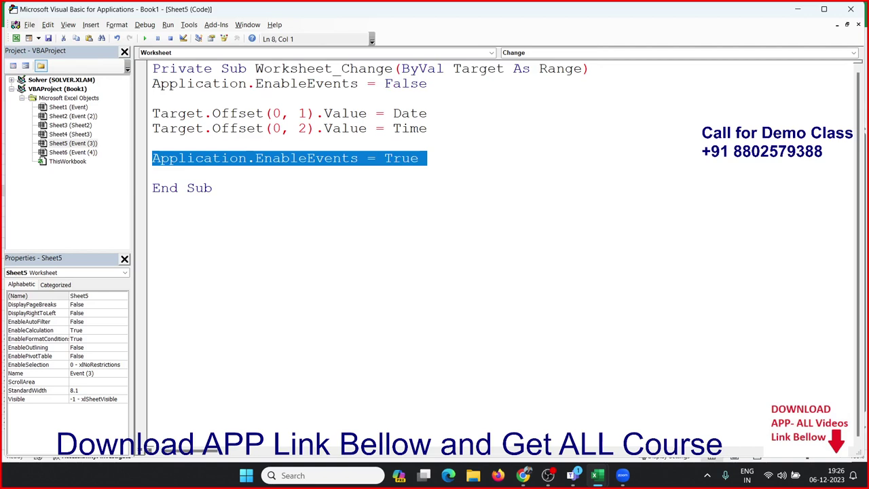
{"action": "key", "text": "Up"}
{"action": "key", "text": "Up"}
{"action": "key", "text": "Up"}
{"action": "key", "text": "Up"}
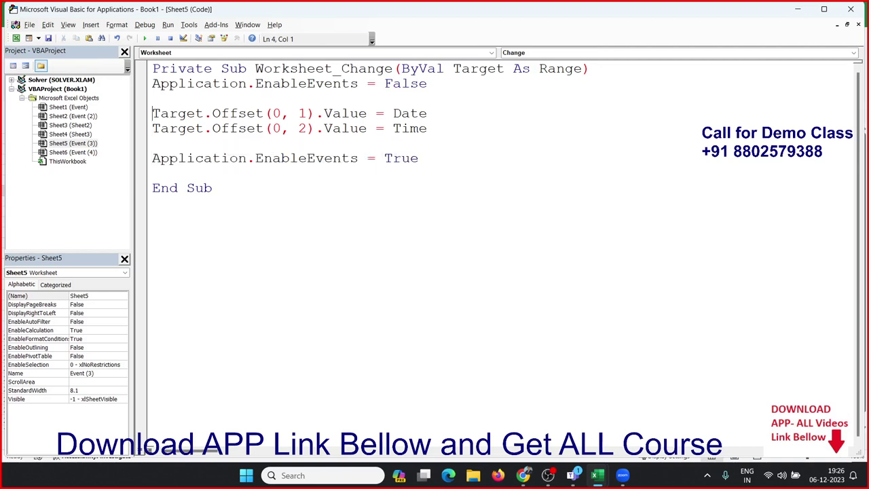
{"action": "key", "text": "Up"}
{"action": "key", "text": "Return"}
- Wrap the Date and Time lines in If Target.Column = 1 Then … End If
{"action": "type", "text": "i"}
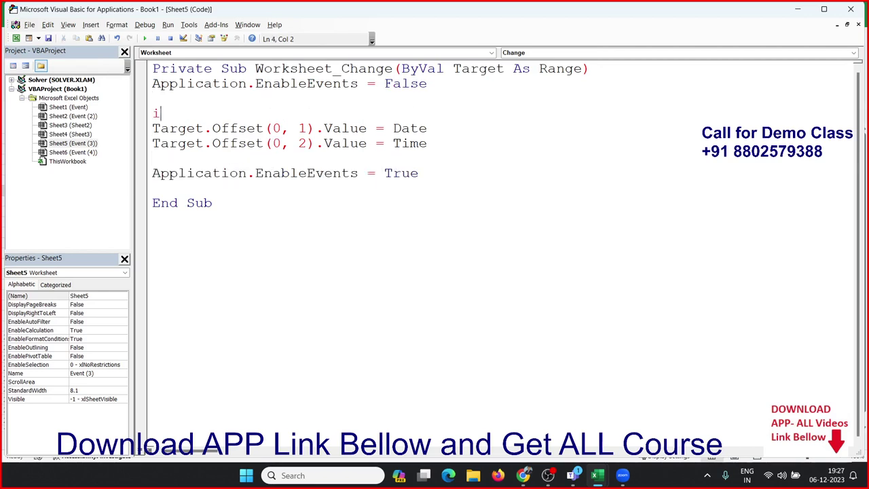
{"action": "type", "text": "f ta"}
{"action": "type", "text": "rget"}
{"action": "type", "text": ".row"}
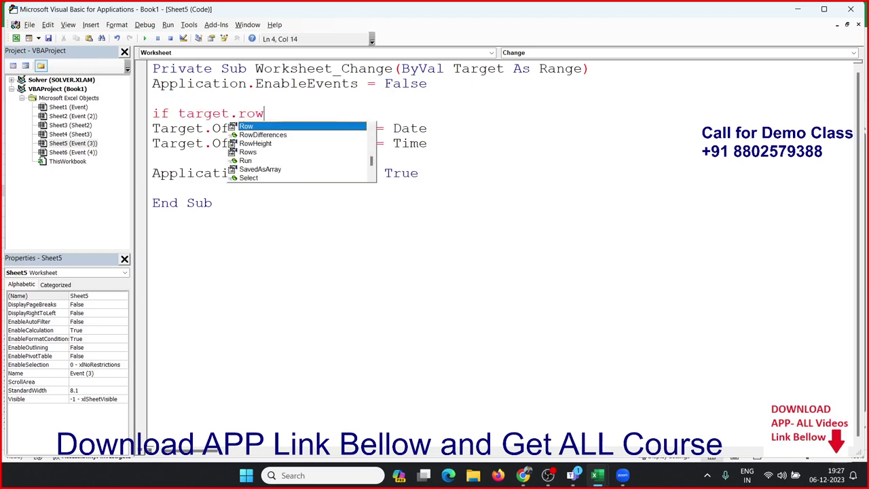
{"action": "key", "text": "Tab"}
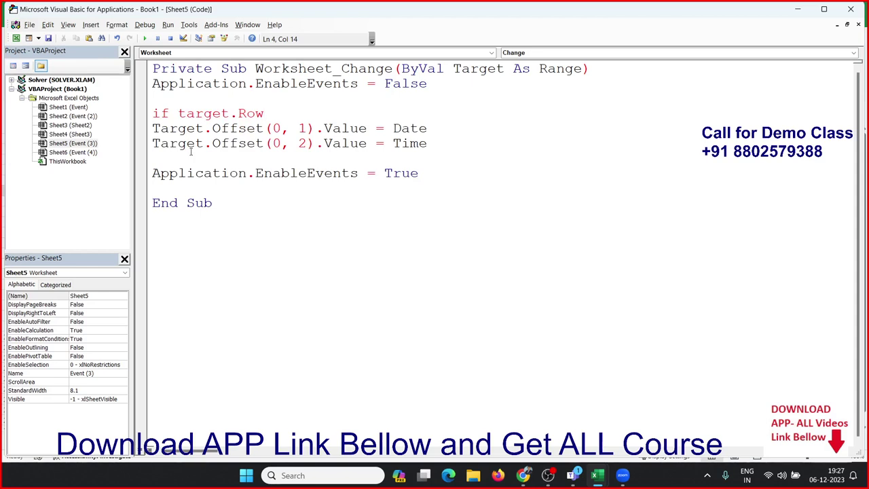
{"action": "key", "text": "BackSpace"}
{"action": "key", "text": "BackSpace"}
{"action": "key", "text": "BackSpace"}
{"action": "key", "text": "BackSpace"}
{"action": "type", "text": ".co"}
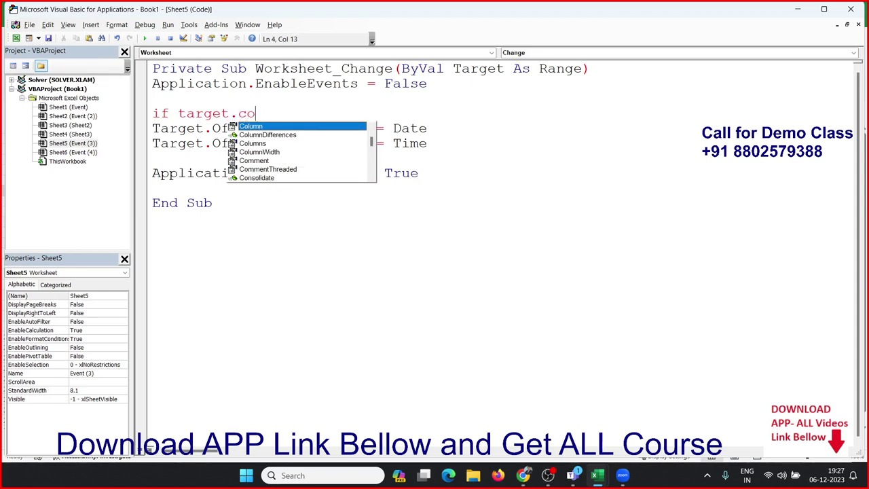
{"action": "key", "text": "Tab"}
{"action": "type", "text": "="}
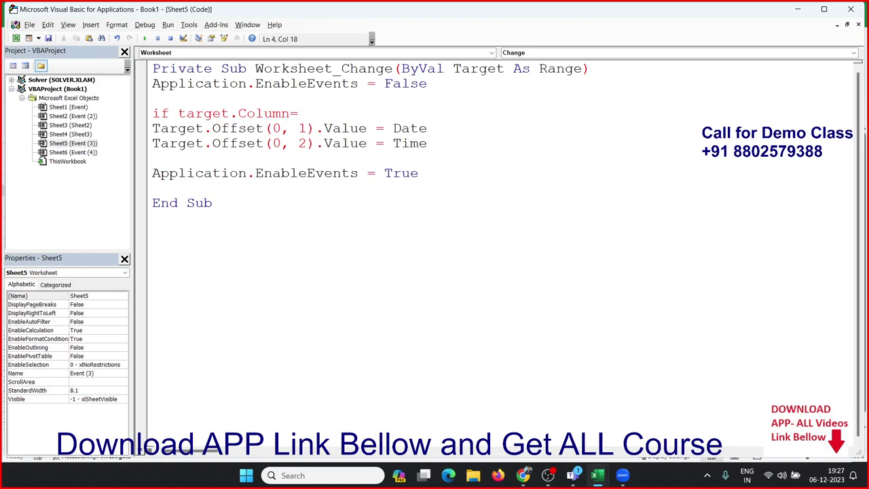
{"action": "type", "text": "1 then"}
{"action": "key", "text": "Down"}
{"action": "key", "text": "Down"}
{"action": "key", "text": "Down"}
{"action": "type", "text": "e"}
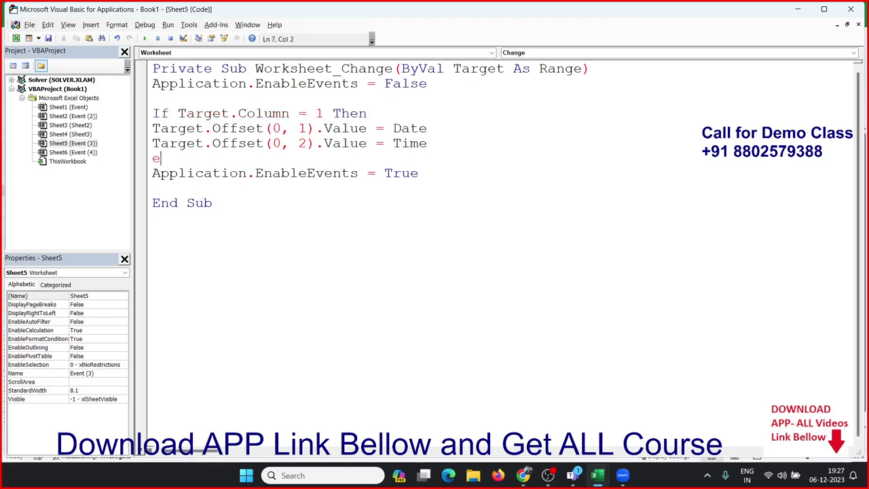
{"action": "type", "text": "nd if"}
{"action": "key", "text": "Up"}
{"action": "key", "text": "alt+F11"}
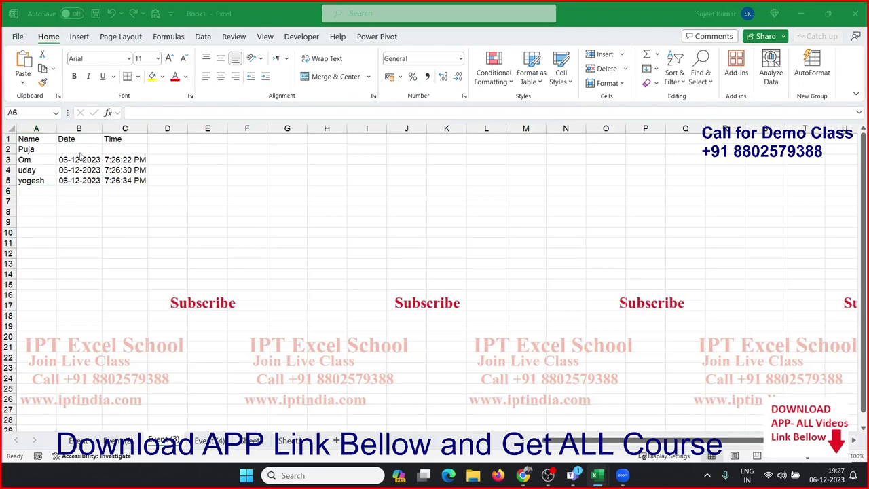
- Open the Event (4) sheet's code and add an empty Worksheet_SelectionChange stub via the Worksheet object
{"action": "key", "text": "alt+F11"}
{"action": "double_click", "coordinate": [80, 154]}
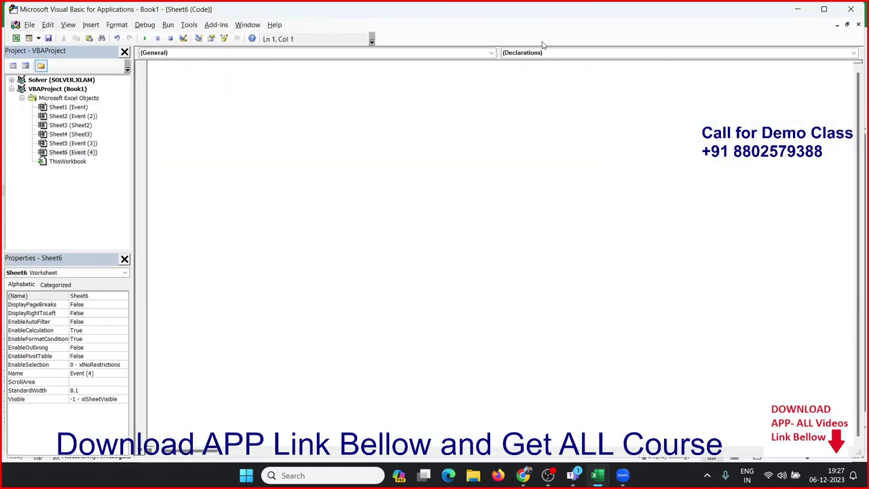
{"action": "left_click", "coordinate": [544, 53]}
{"action": "left_click", "coordinate": [380, 53]}
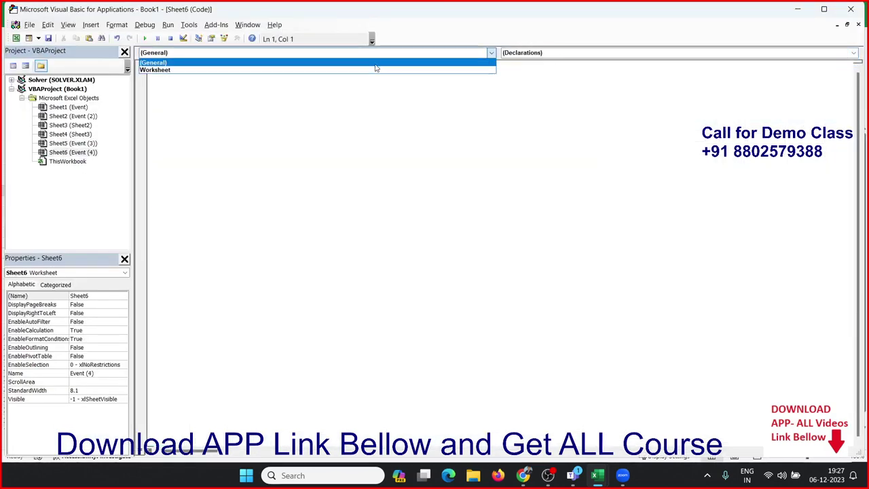
{"action": "left_click", "coordinate": [374, 71]}
{"action": "left_click", "coordinate": [509, 53]}
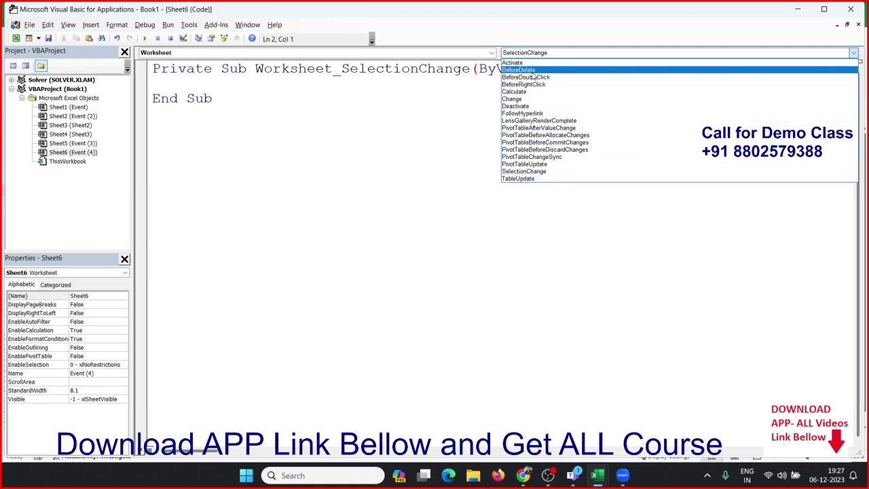
{"action": "left_click", "coordinate": [332, 107]}
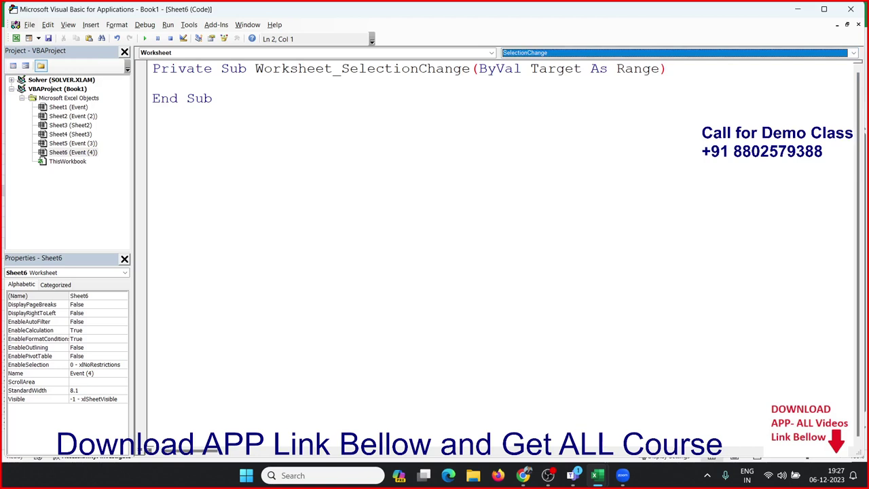
{"action": "left_click", "coordinate": [65, 108]}
- Browse the Event, Event (2), Sheet2, Event (3) and Event (4) code, ending on Event (3)'s Change macro
{"action": "double_click", "coordinate": [64, 107]}
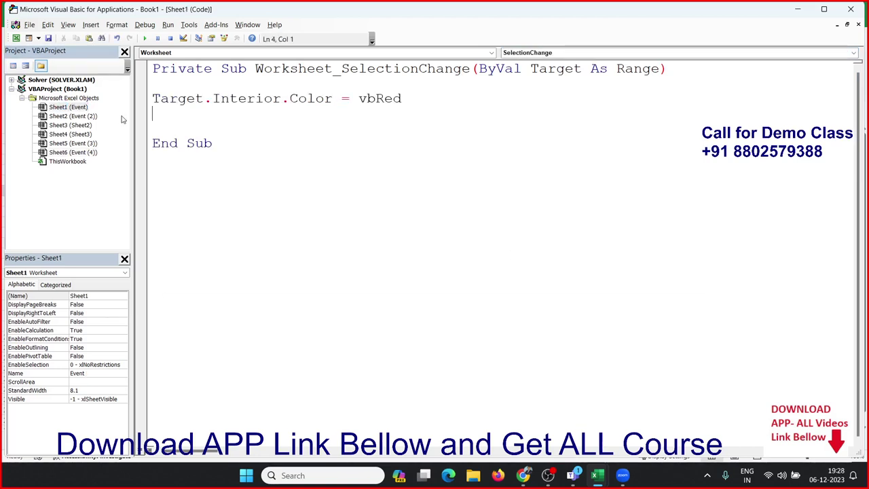
{"action": "double_click", "coordinate": [87, 116]}
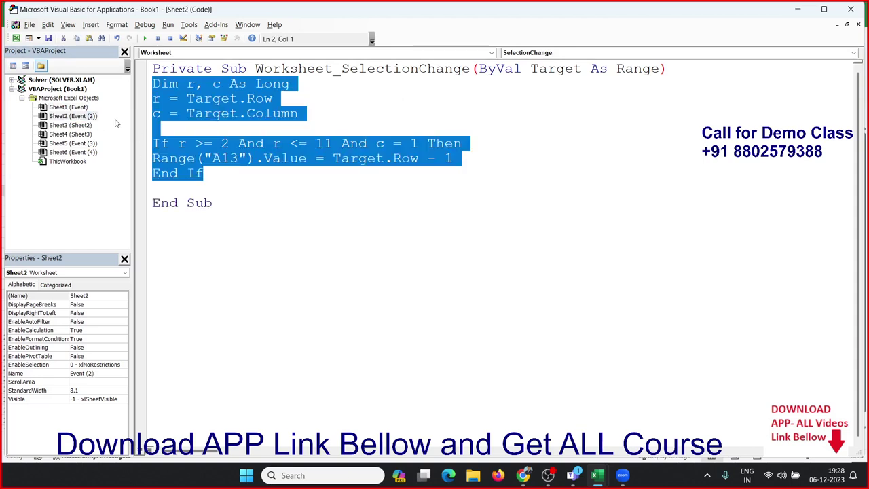
{"action": "double_click", "coordinate": [78, 127]}
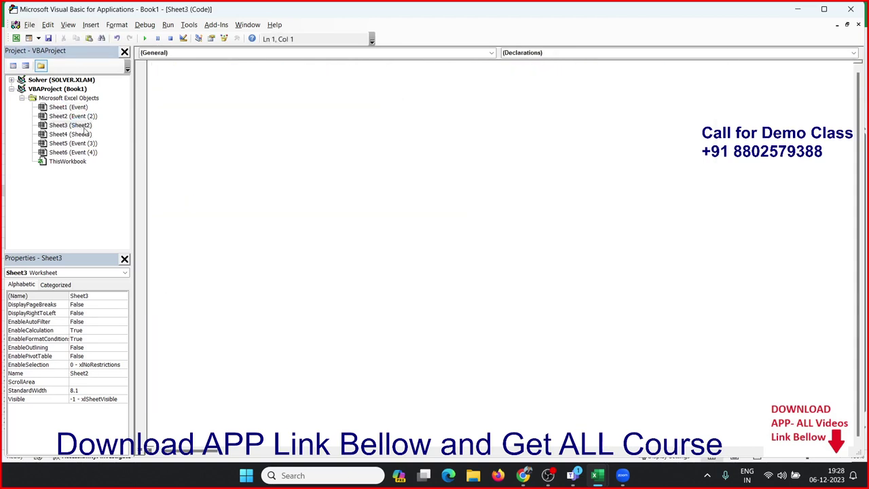
{"action": "double_click", "coordinate": [85, 144]}
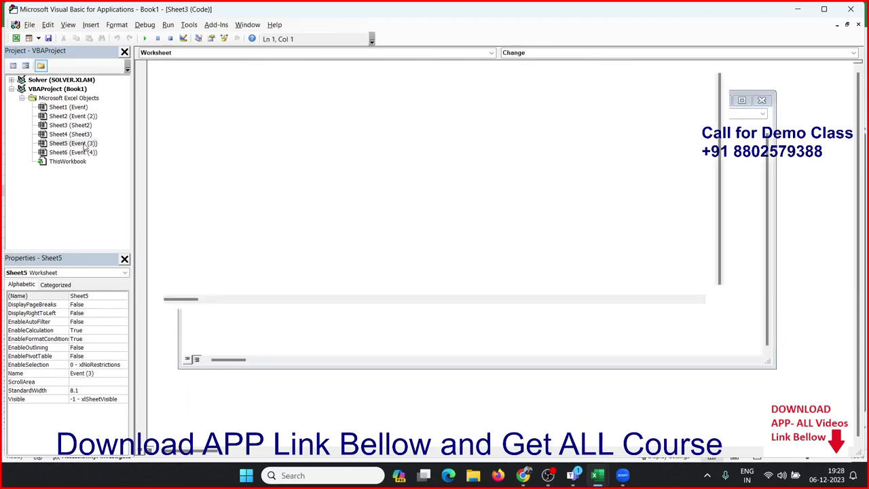
{"action": "double_click", "coordinate": [85, 153]}
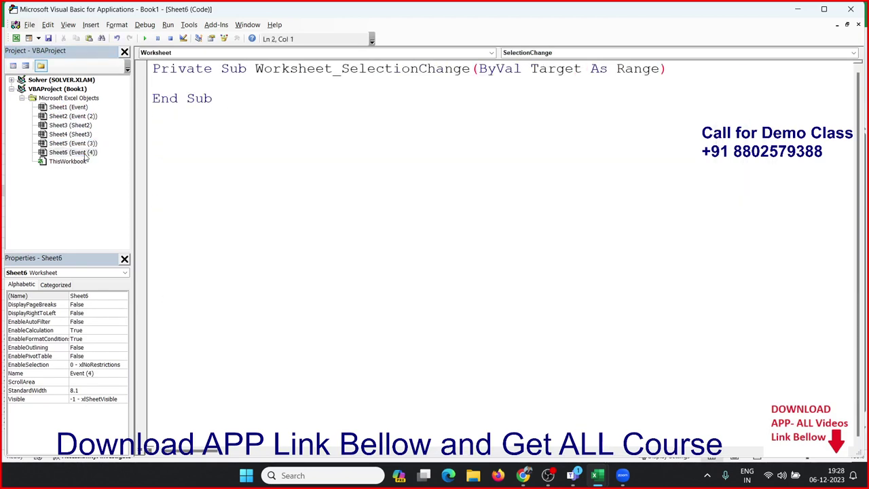
{"action": "double_click", "coordinate": [89, 145]}
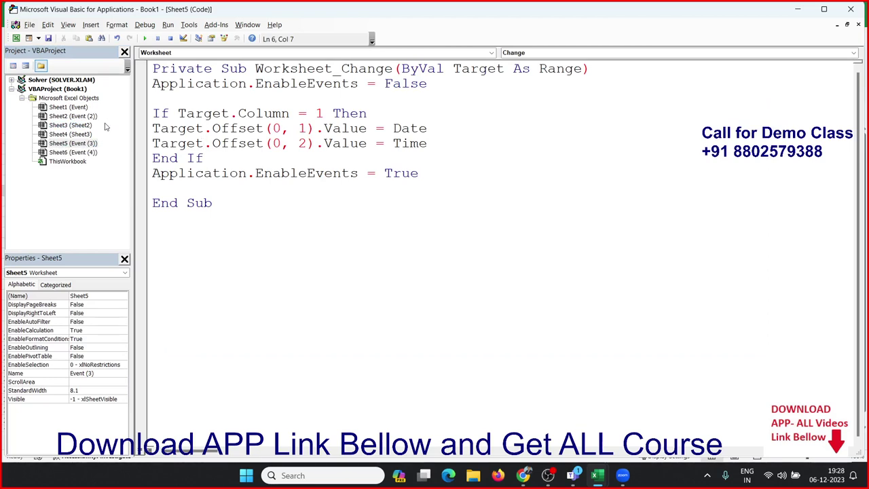
{"action": "left_click", "coordinate": [599, 53]}
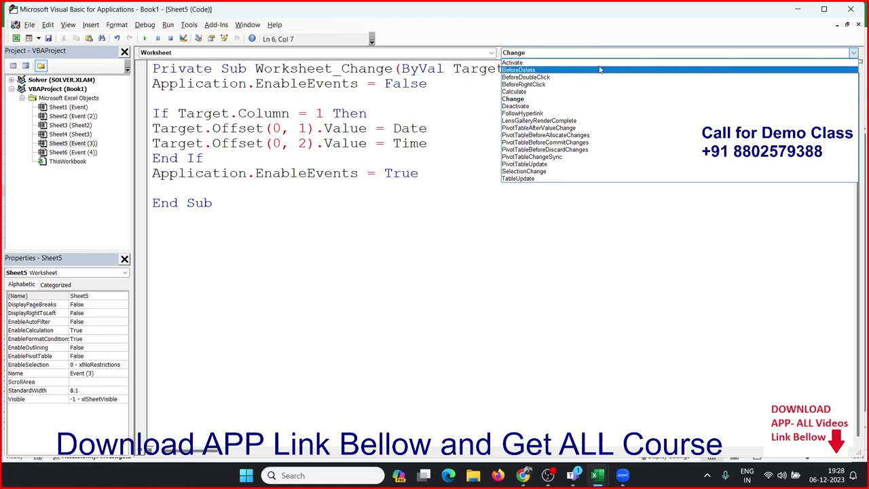
{"action": "left_click", "coordinate": [412, 125]}
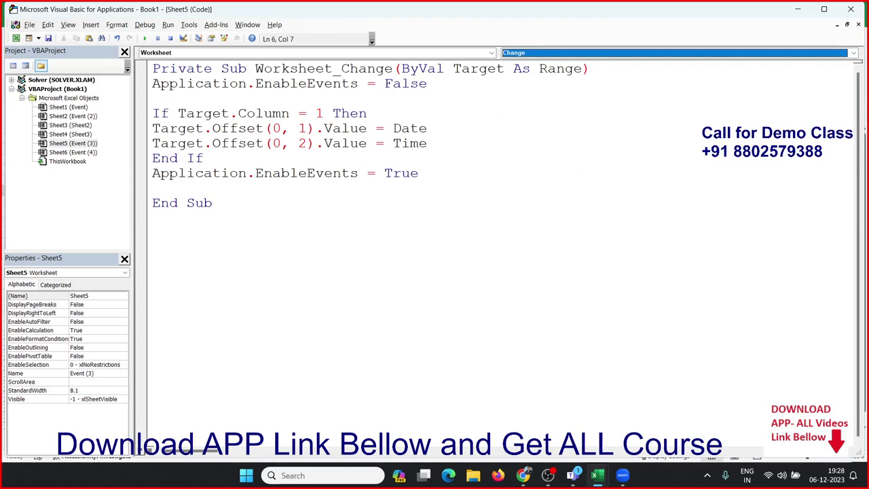
{"action": "key", "text": "alt+F11"}
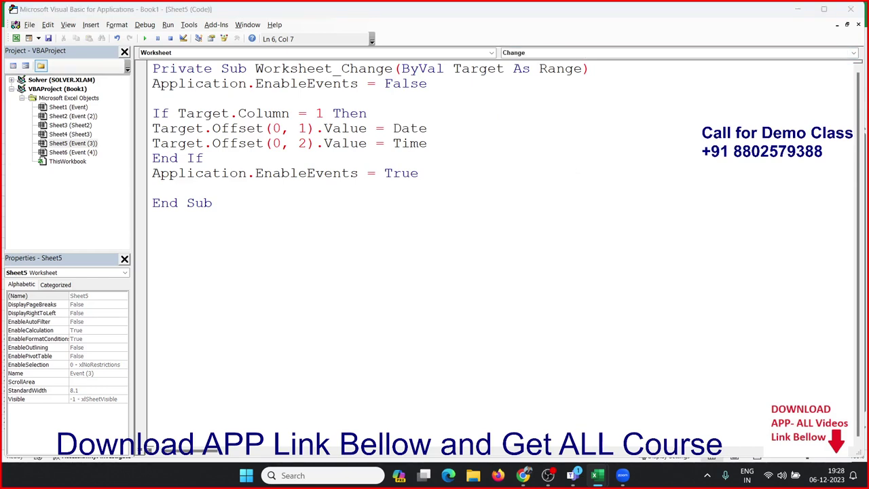